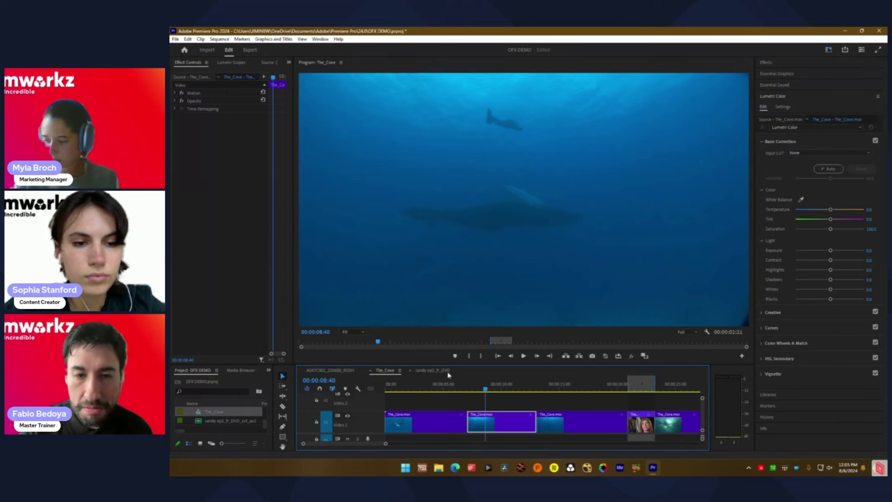
Step: Examine the second underwater clip for banding and compression artefacts by scrubbing, playing and viewing its blue background up close
mouse_move(483, 389)
mouse_down()
mouse_move(459, 398)
mouse_move(474, 395)
mouse_up()
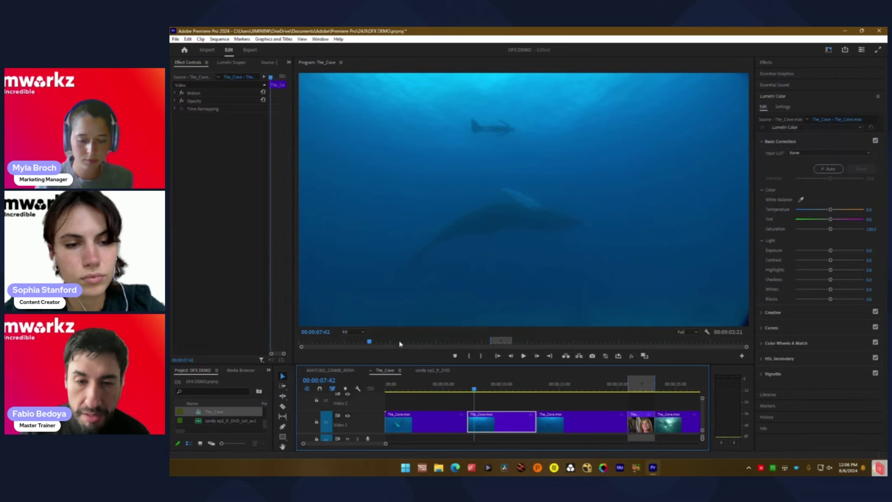
click(417, 389)
drag(425, 393, 490, 389)
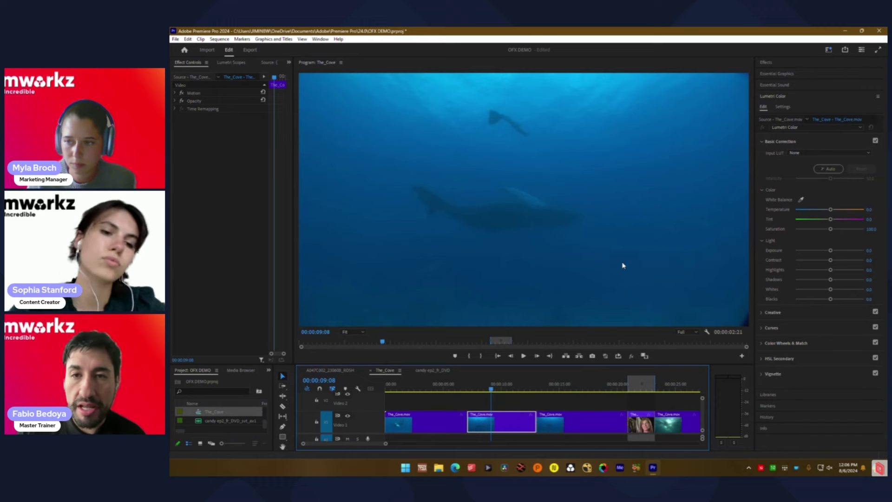
scroll(637, 230, up, 1)
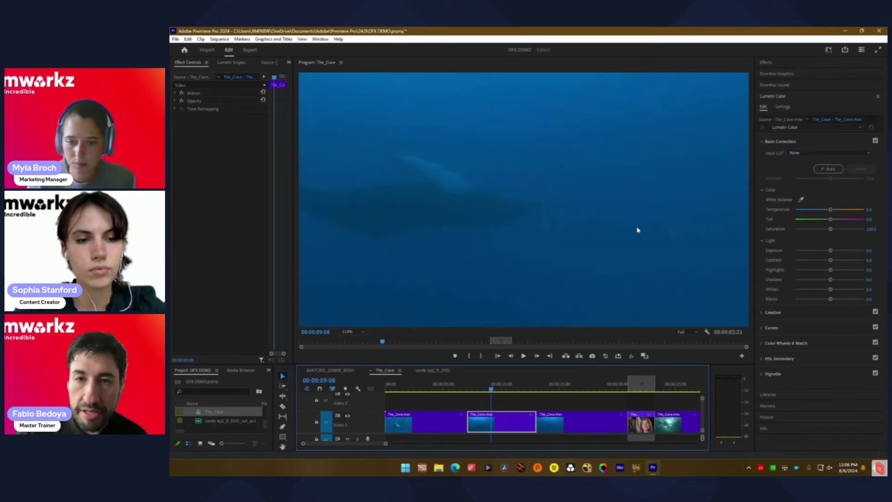
drag(638, 230, 404, 257)
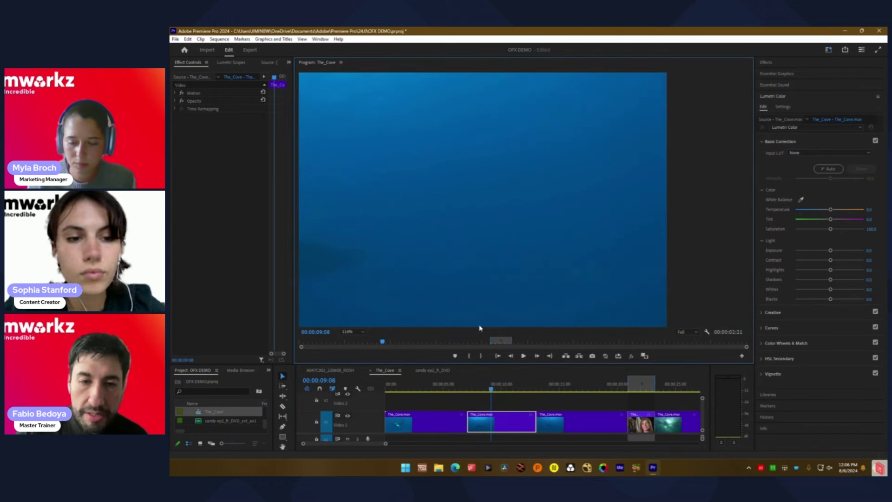
key(space)
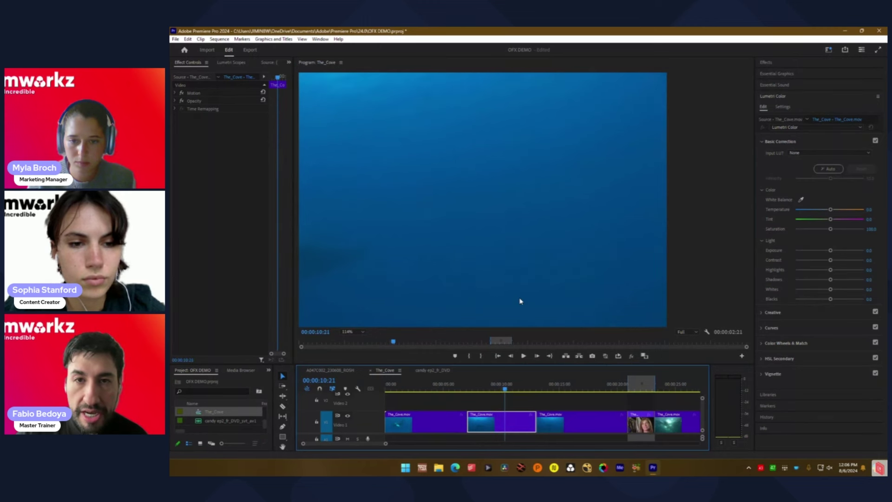
click(511, 207)
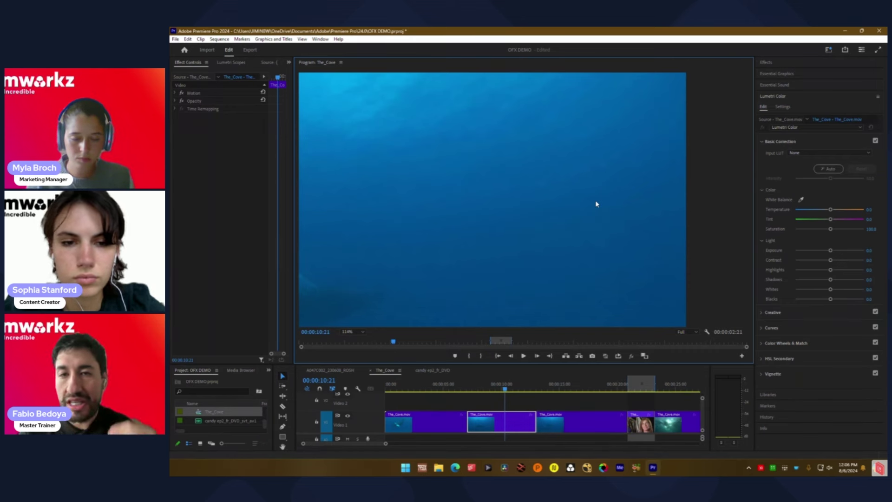
click(491, 389)
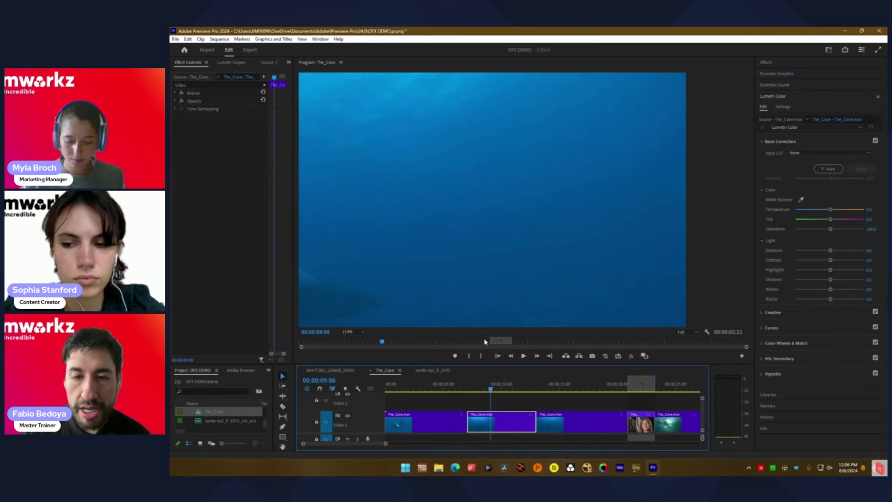
click(483, 383)
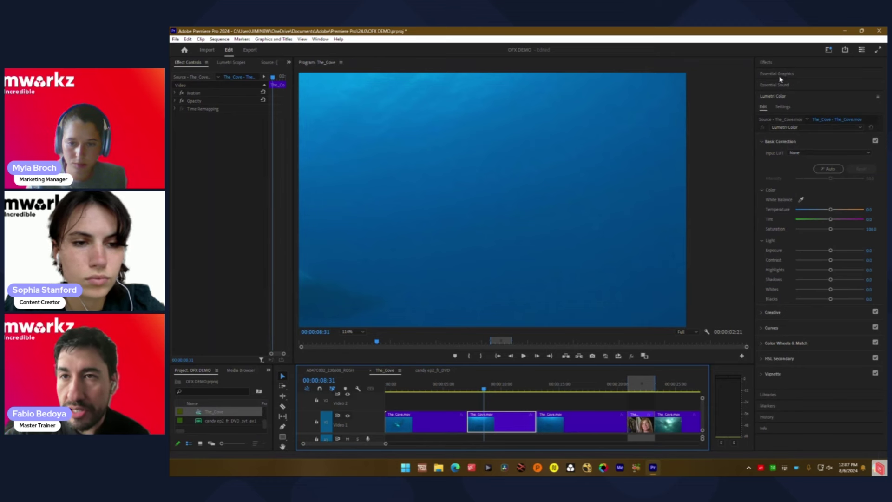
Step: Apply the Filmworkz DVO Decompress video effect to the second clip on the Video 1 track
click(776, 64)
click(760, 98)
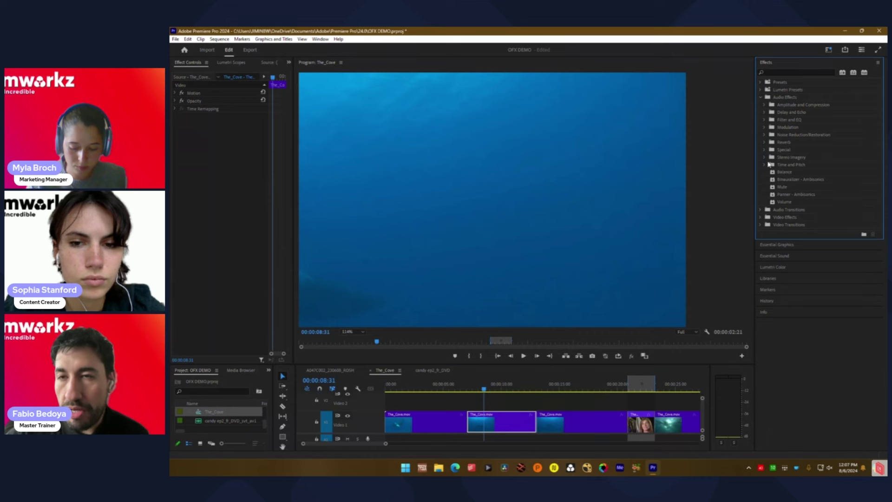
click(760, 98)
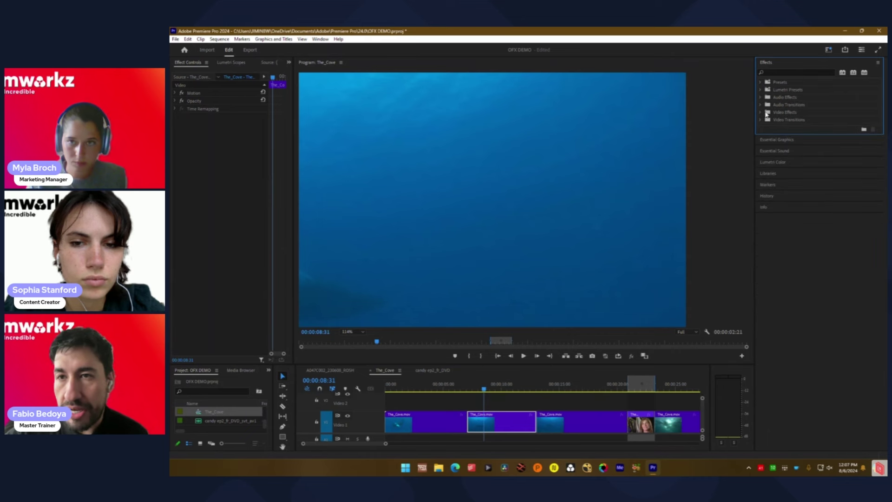
click(761, 112)
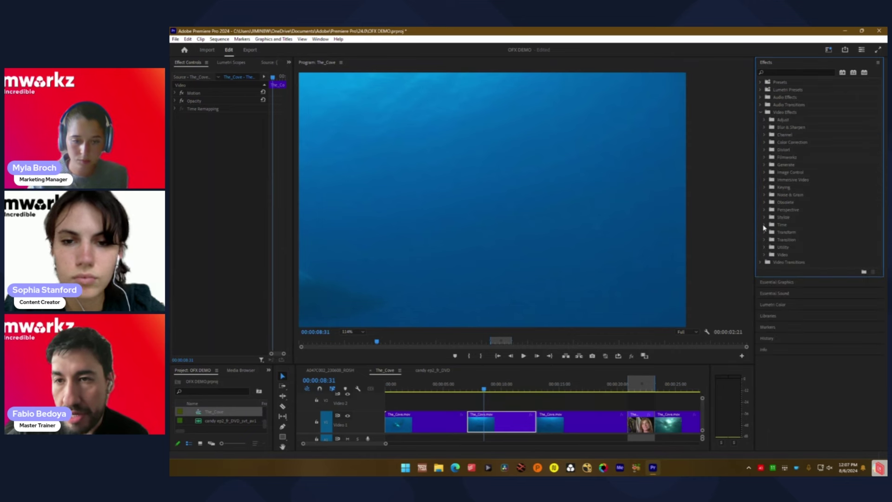
click(765, 157)
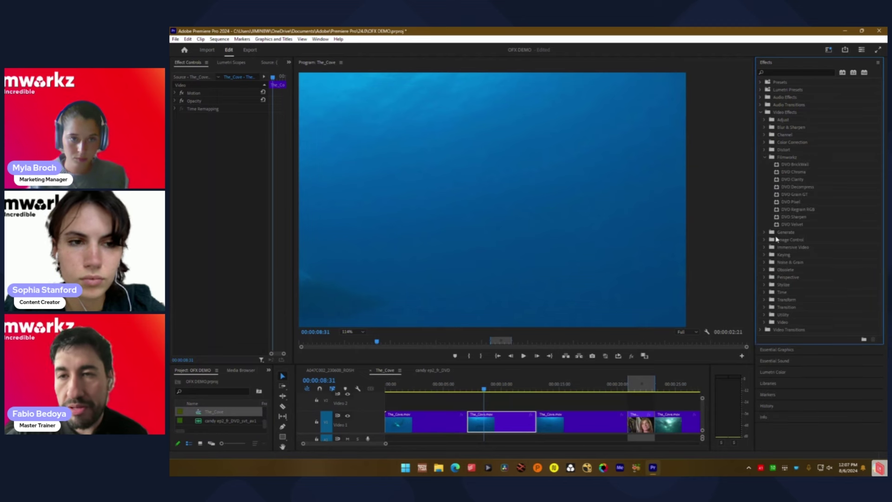
drag(794, 190, 494, 420)
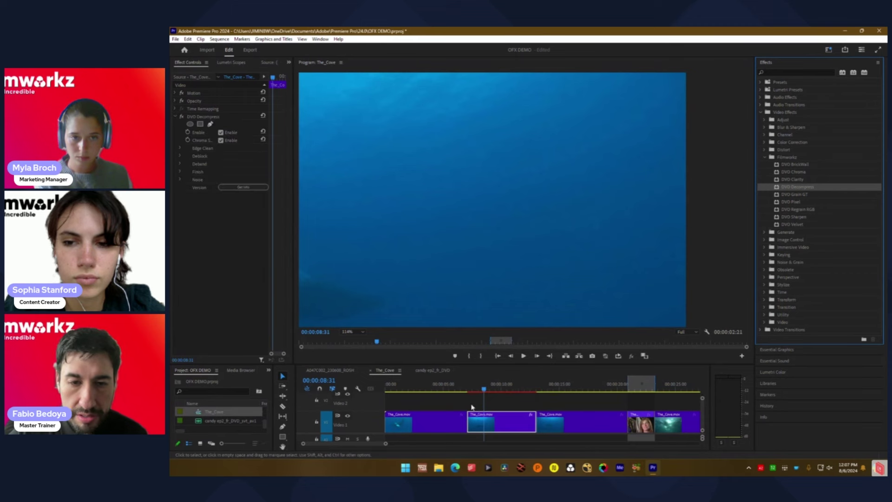
Step: Mark the second clip as the in-to-out range and place the playhead inside it at about 00:00:08:52
click(481, 391)
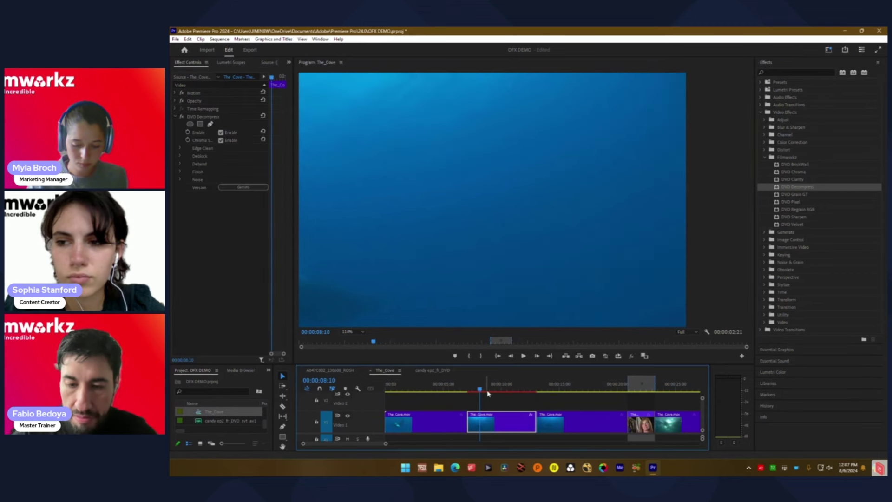
key(Up)
key(i)
key(x)
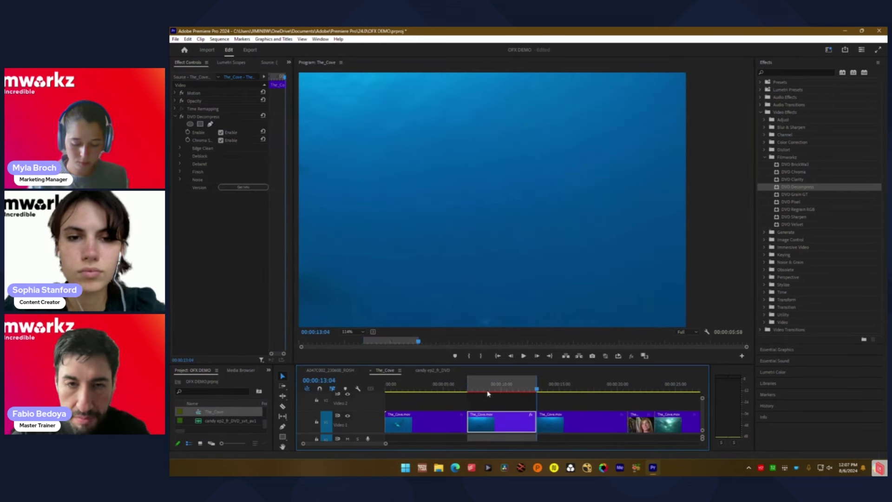
click(494, 388)
click(487, 388)
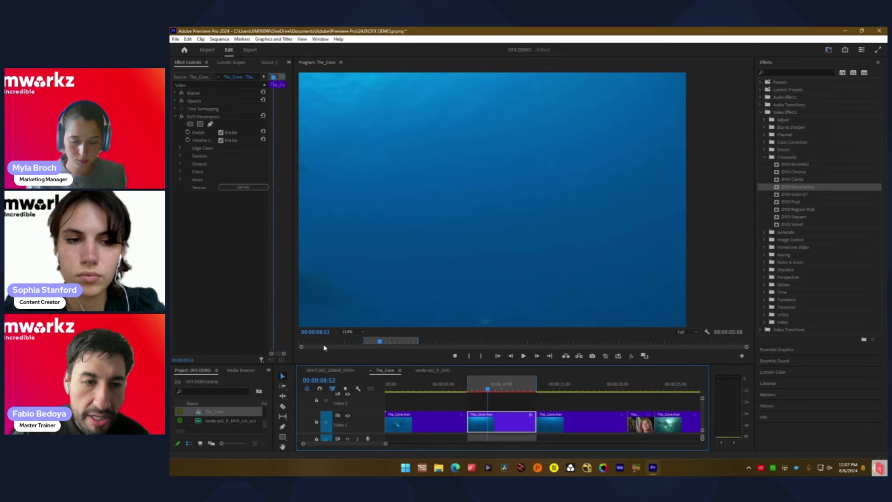
Step: Disable Edge Clean and the Deblock Boundary option in DVO Decompress, and compare the picture with Deband off and on
click(351, 332)
click(351, 339)
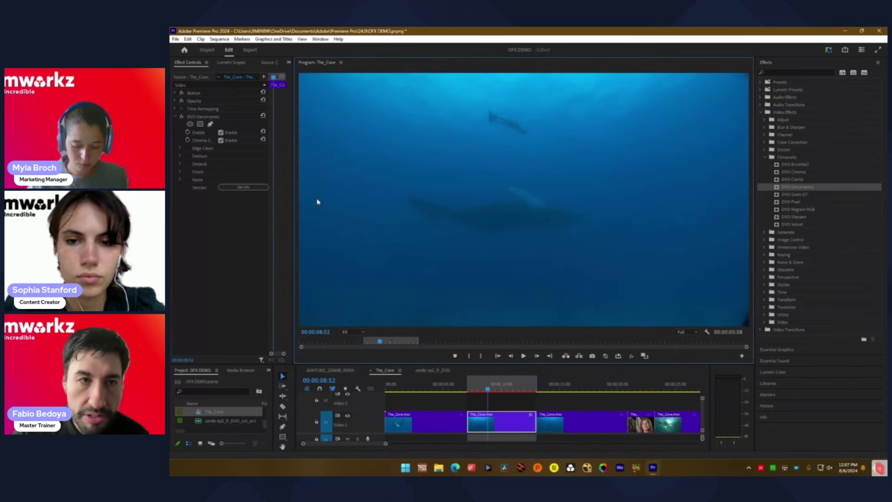
click(180, 156)
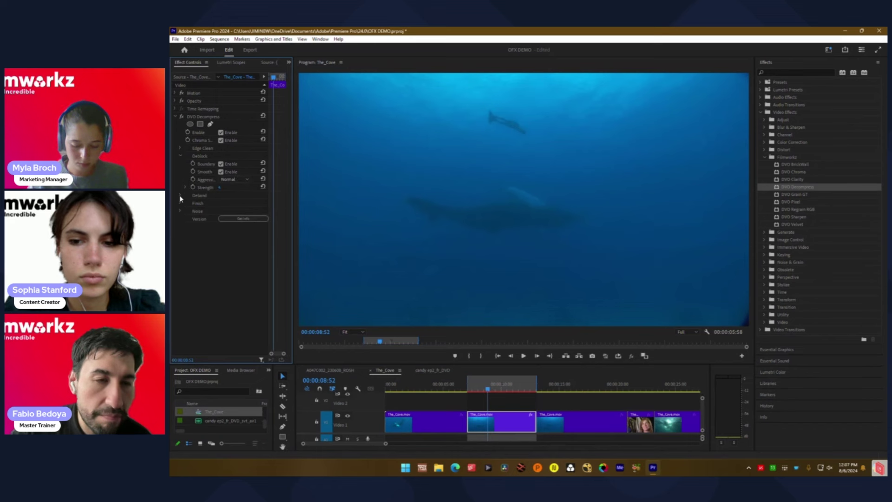
click(180, 195)
click(179, 147)
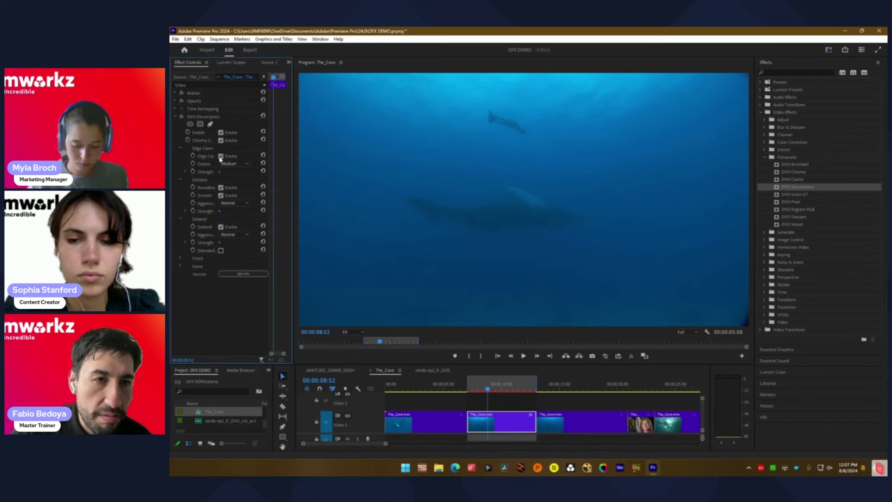
click(221, 156)
click(221, 187)
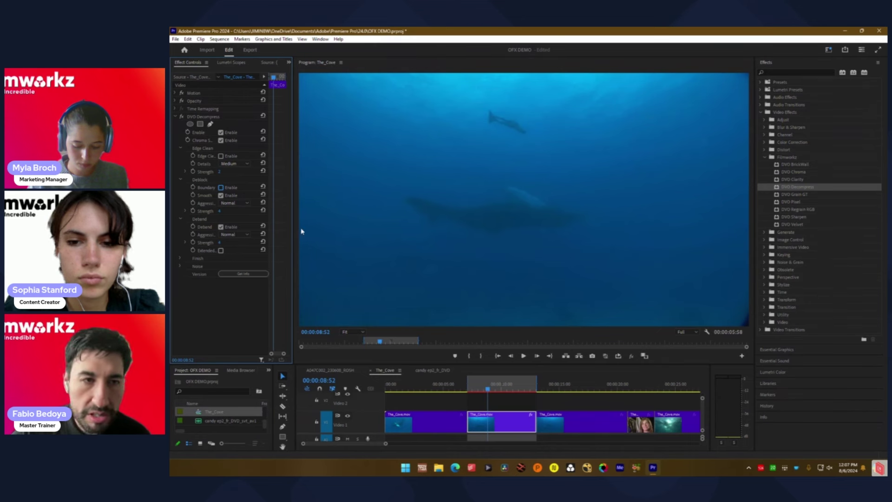
click(221, 227)
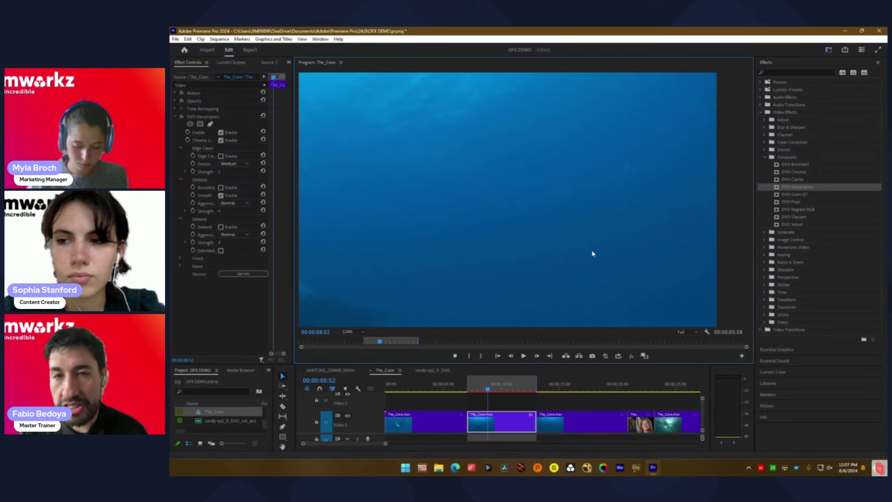
click(221, 227)
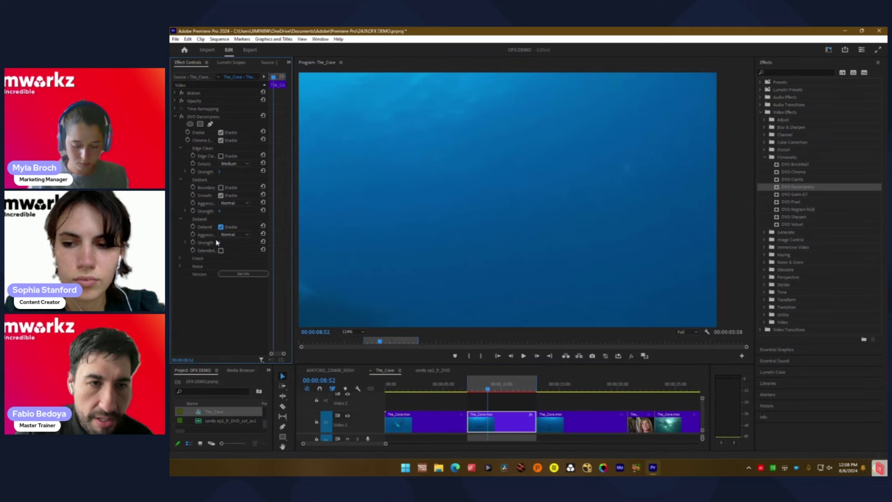
Step: Compare Deband strengths from 0 to 10 on the underwater clip and leave the strength at 5
click(184, 242)
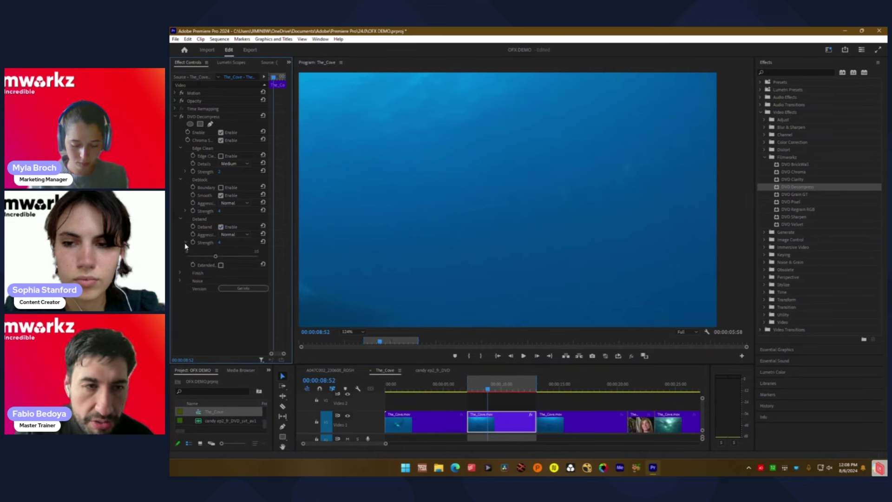
drag(189, 263, 179, 263)
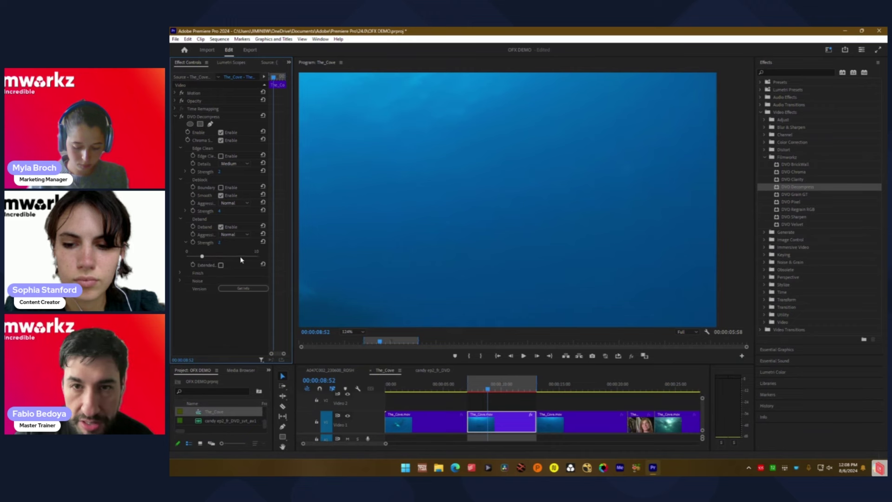
drag(241, 260, 295, 249)
click(530, 177)
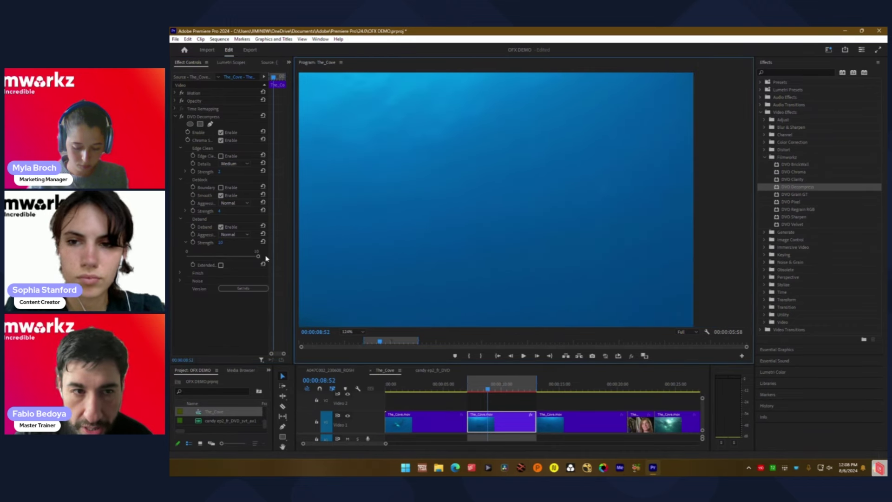
drag(258, 256, 258, 256)
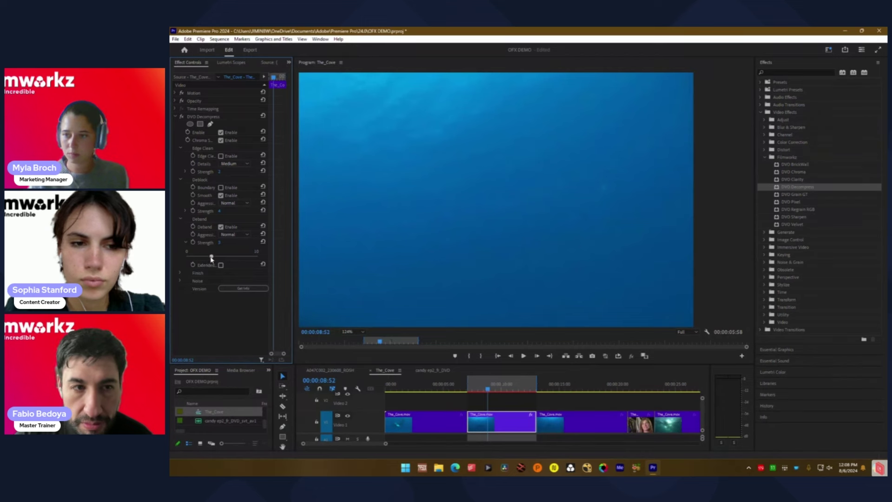
click(233, 255)
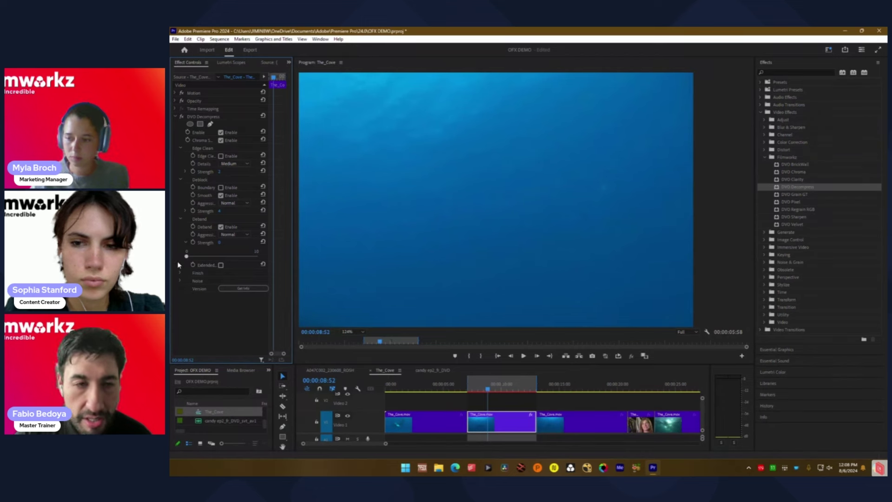
click(192, 256)
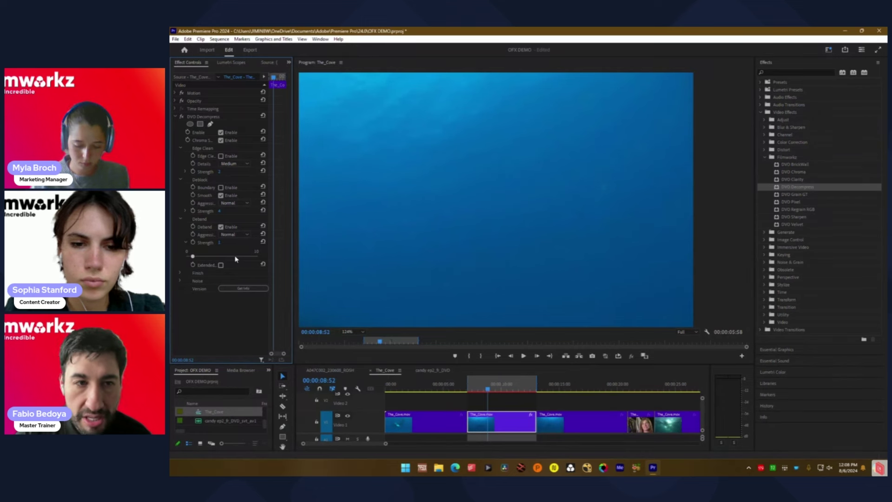
click(227, 257)
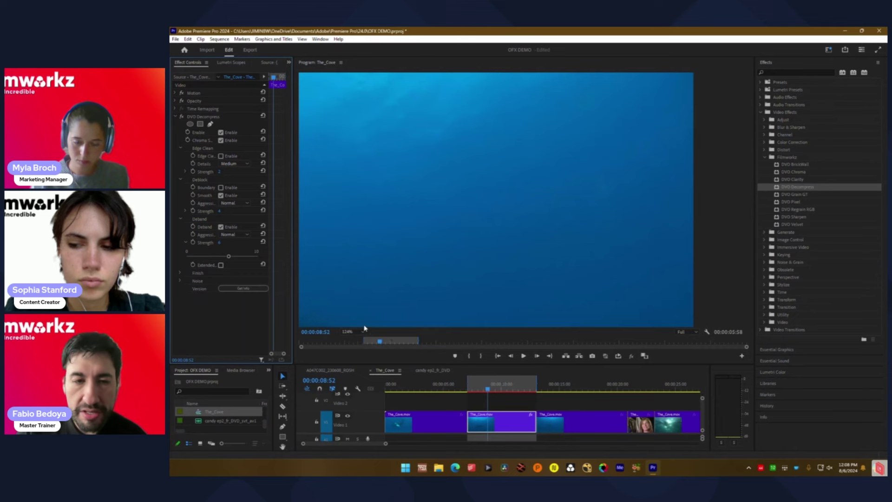
click(349, 333)
click(350, 338)
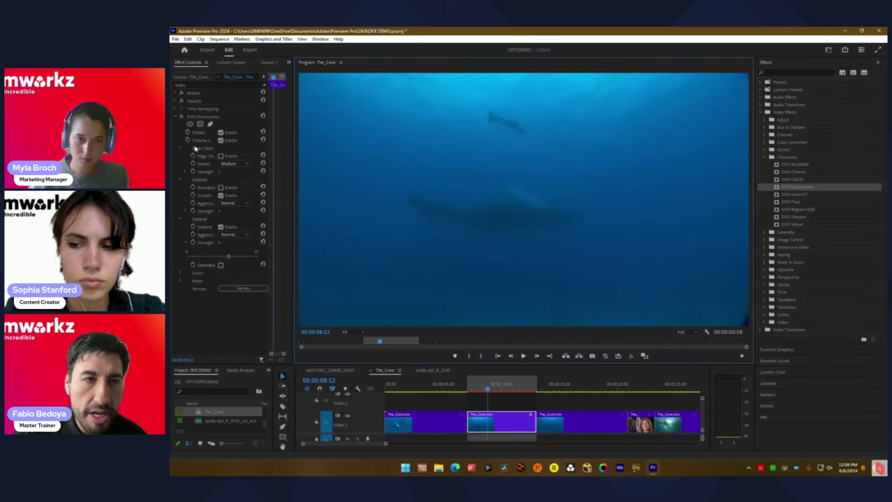
click(231, 256)
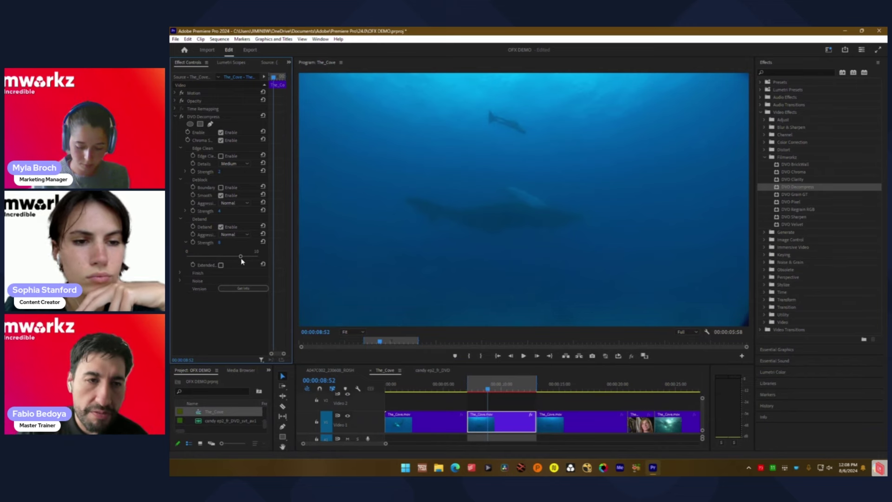
click(221, 256)
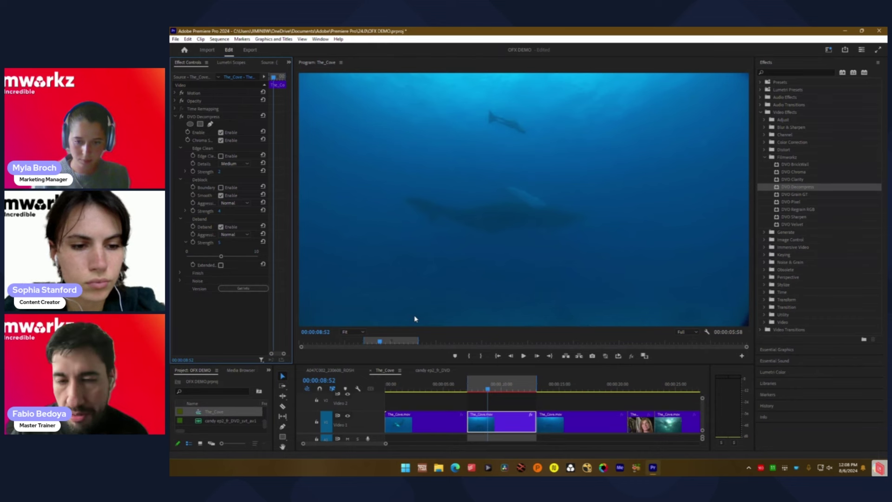
Step: Mark the in-to-out range around the interview clip of the woman and play it up to about 00:00:22:01
key(Down)
key(Down)
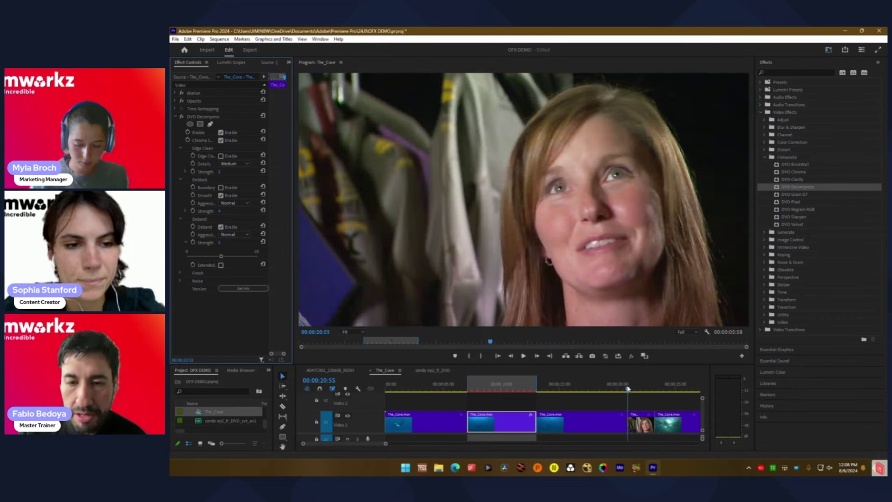
key(i)
drag(699, 385, 655, 385)
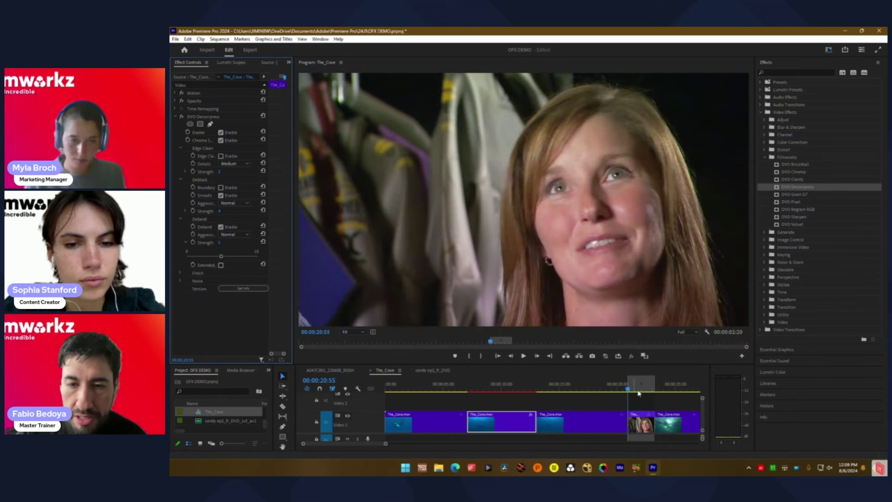
key(space)
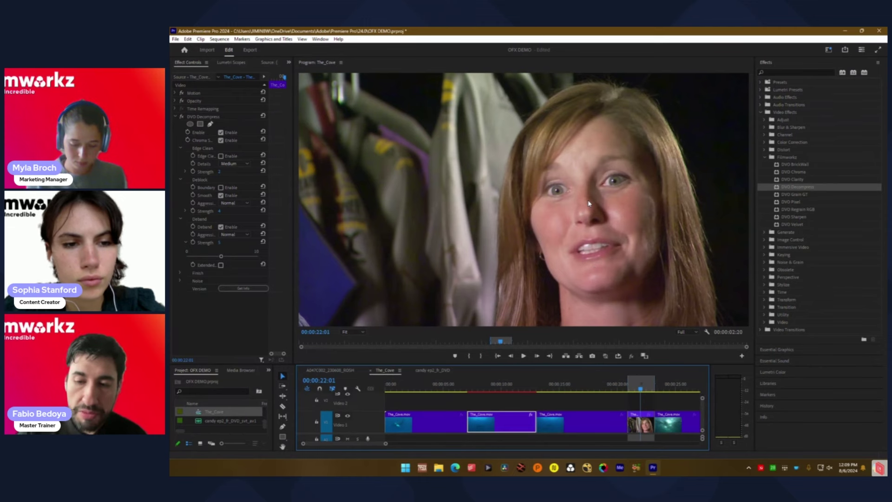
Step: Inspect the woman's face up close in the interview clip and scrub to about 00:00:22:40
scroll(588, 203, up, 5)
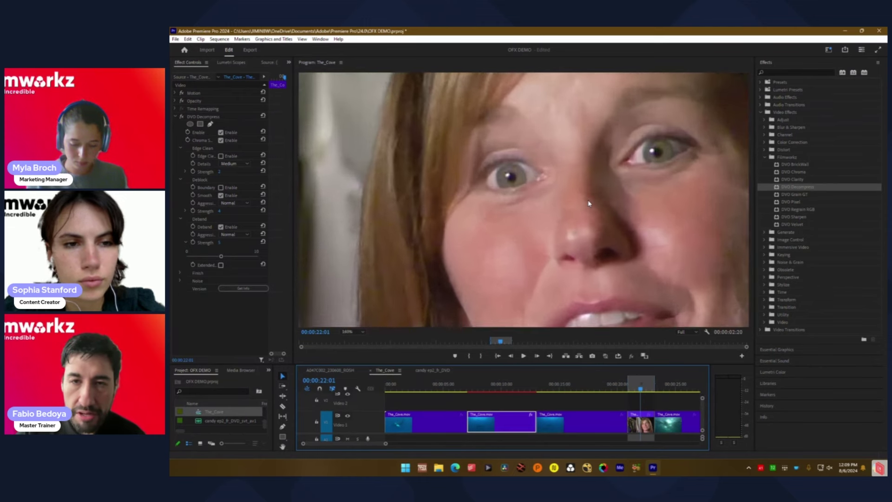
key(Left)
key(Left)
key(Left)
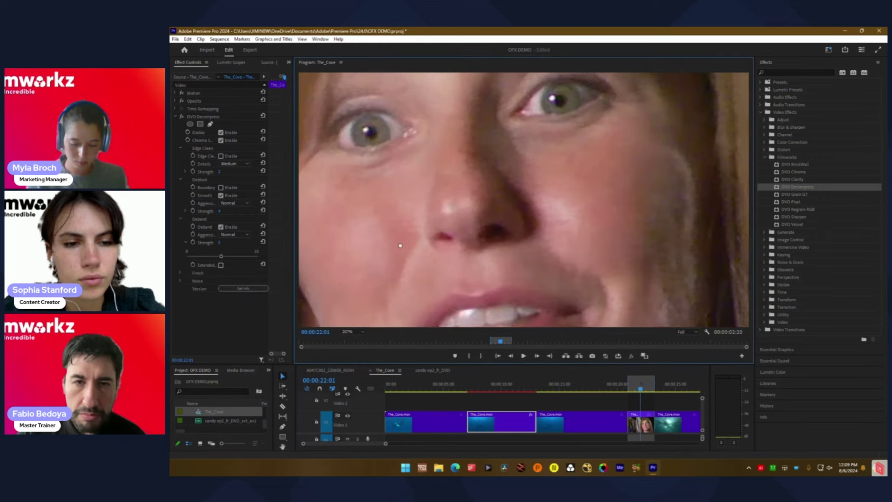
click(638, 390)
drag(638, 393, 650, 392)
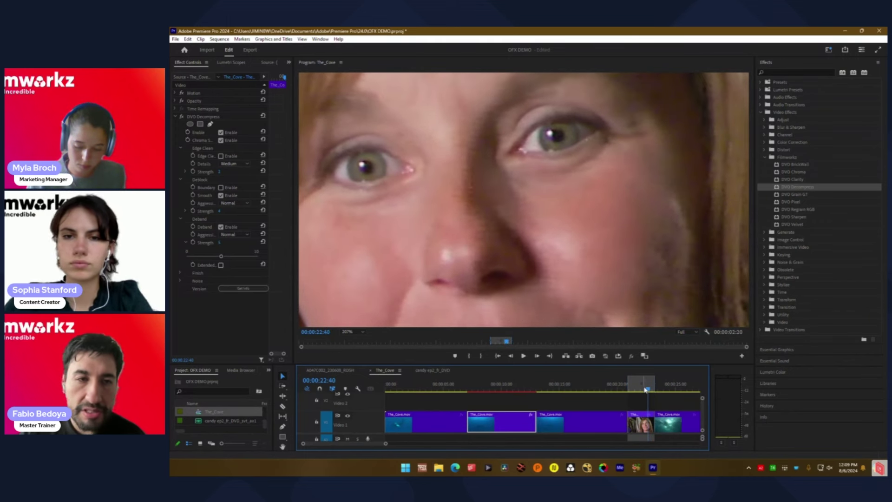
Step: Remove the DVO Decompress effect from the second clip and select the interview clip of the woman
click(237, 120)
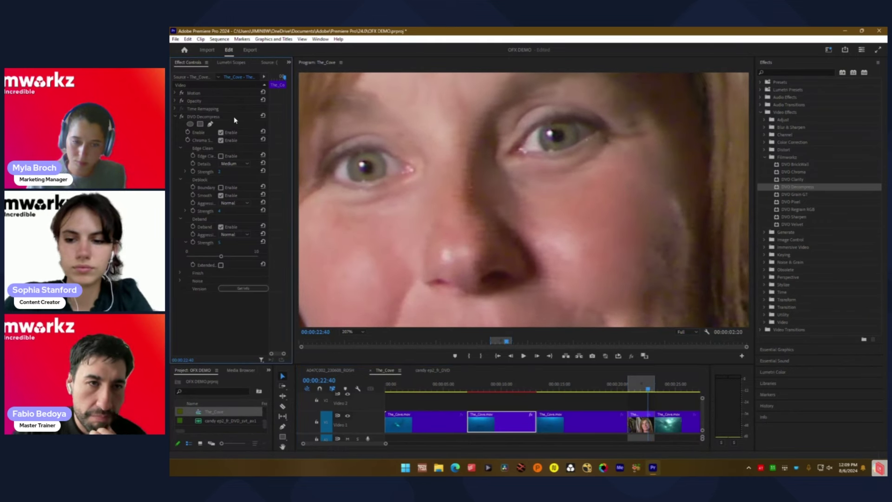
key(Delete)
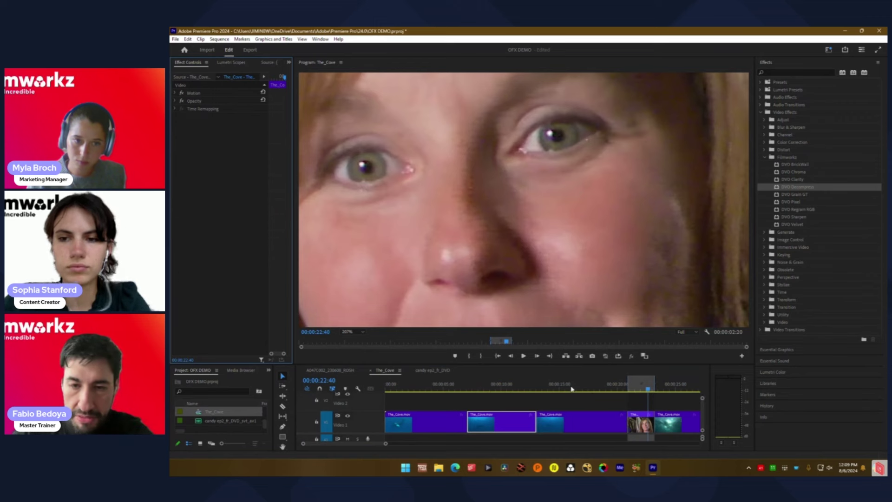
click(640, 420)
Step: Step back and forth through the interview clip between about 00:00:22:23 and 00:00:22:33, examining the enlarged face for line artefacts
drag(648, 388, 647, 391)
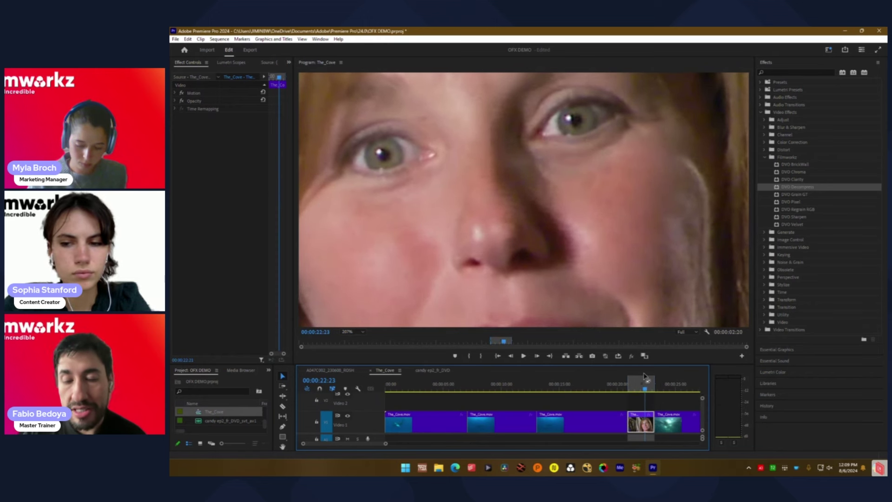
key(Right)
key(Right)
key(Right)
key(Right)
key(Right)
key(Right)
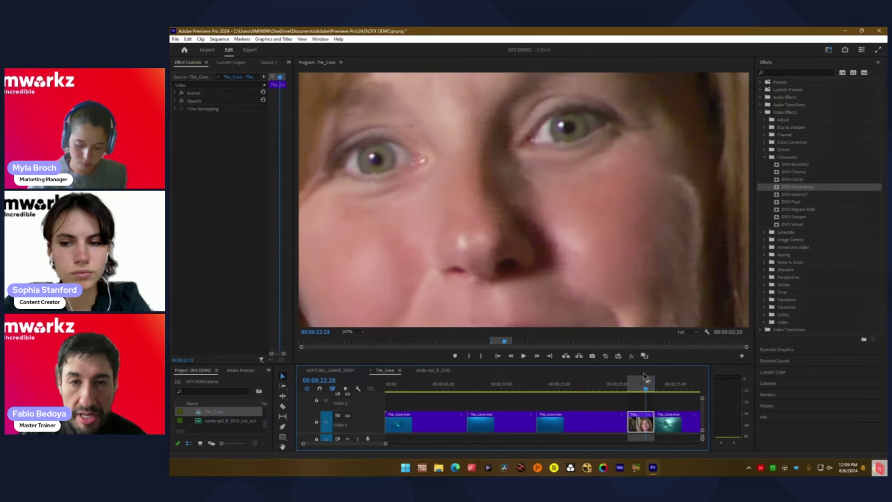
key(Left)
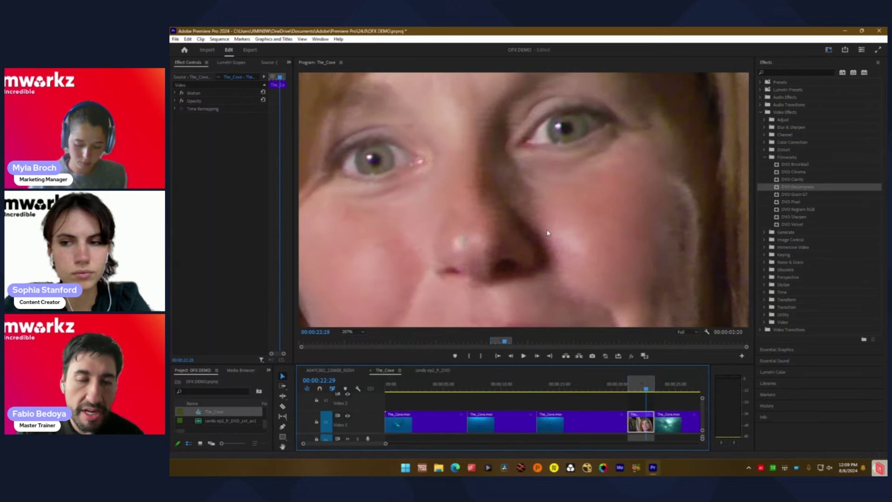
key(Right)
key(Right)
key(Right)
key(Right)
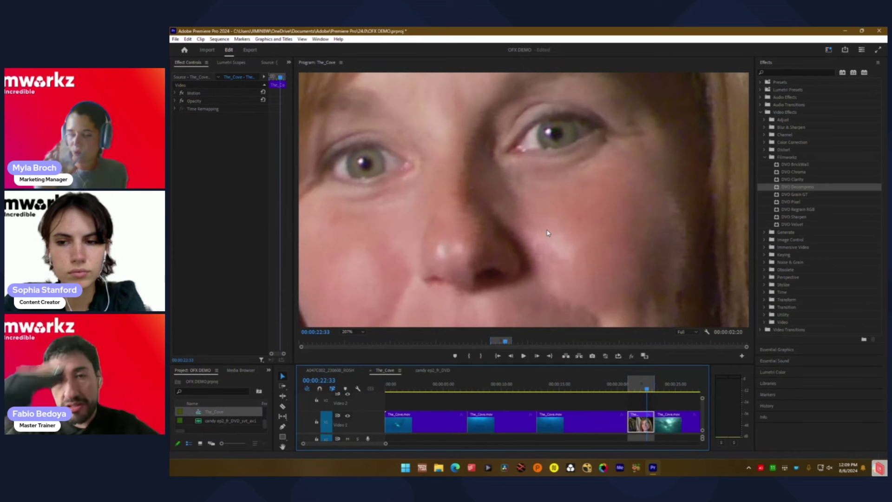
key(Left)
key(Left)
key(Left)
key(Left)
key(Left)
key(Left)
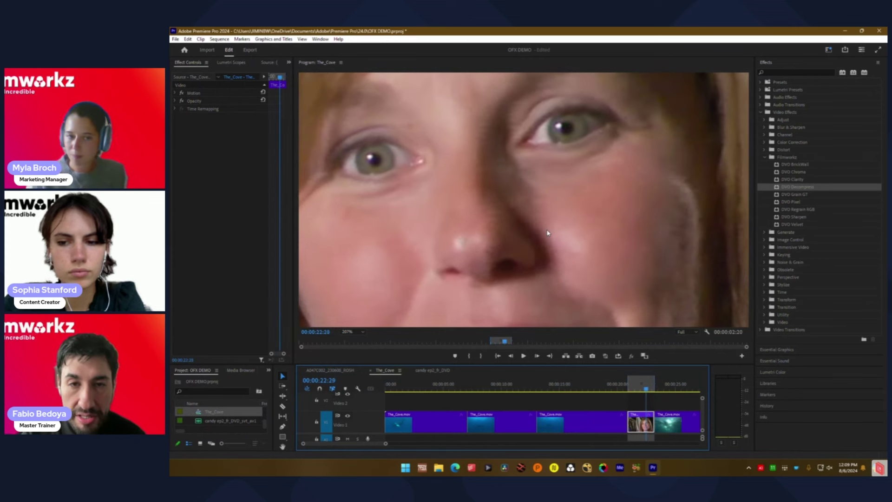
key(Right)
key(Right)
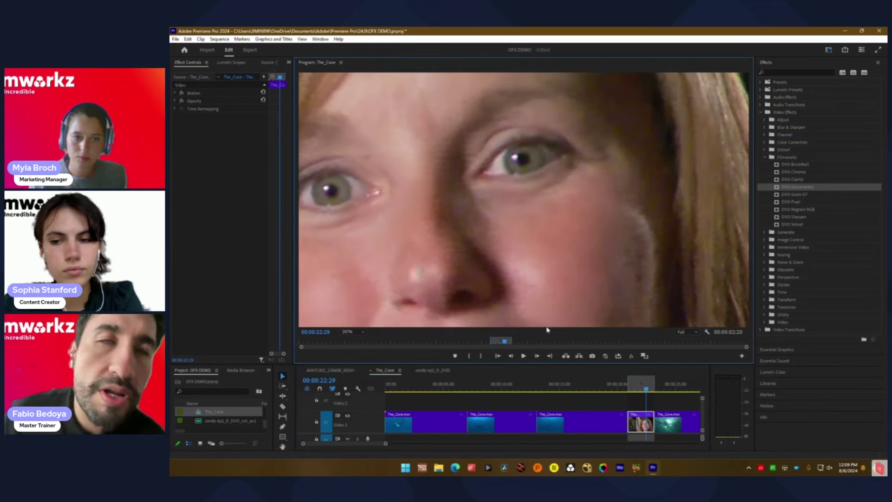
Step: Apply the DVO BrickWall and DVO Sharpen effects to the interview clip
click(787, 166)
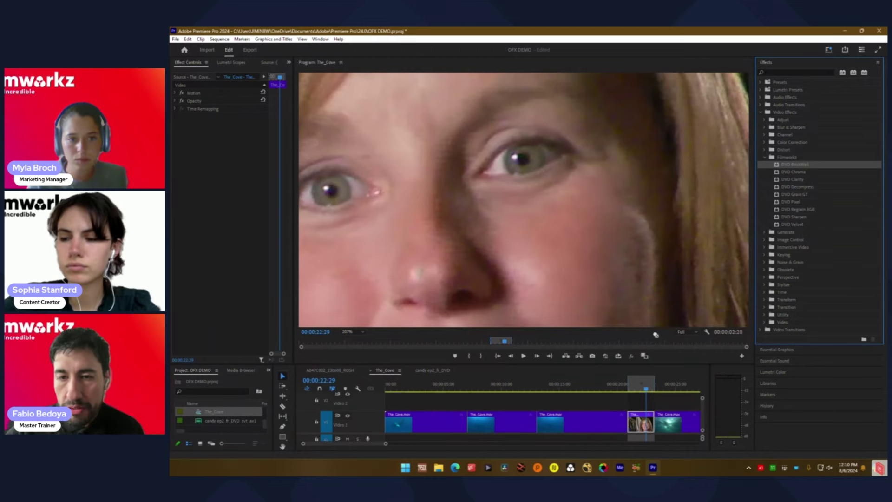
drag(656, 335, 639, 422)
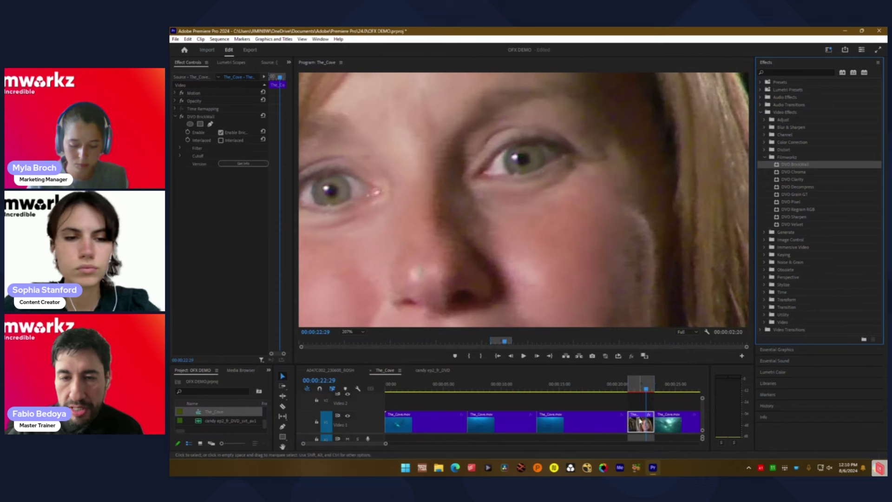
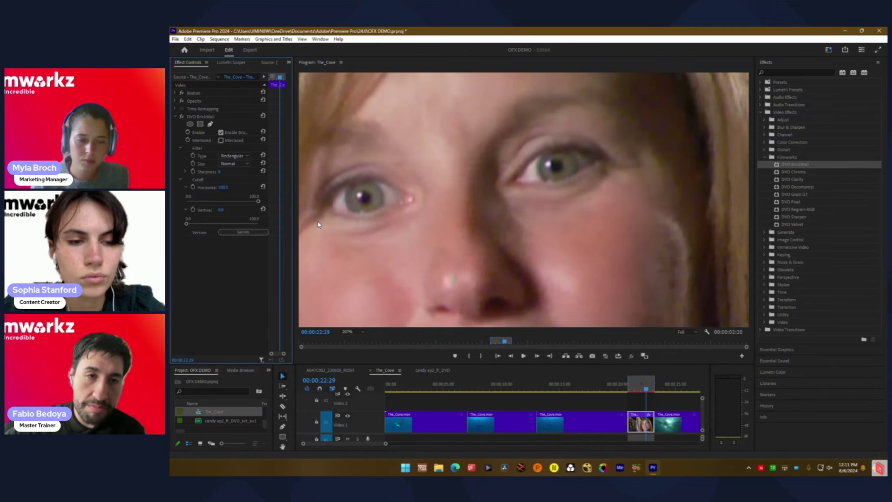
click(175, 117)
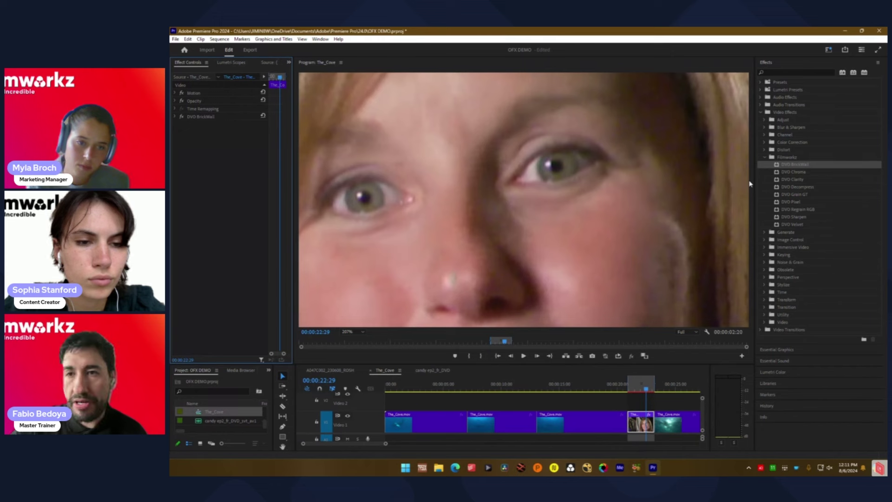
click(788, 217)
drag(788, 217, 229, 179)
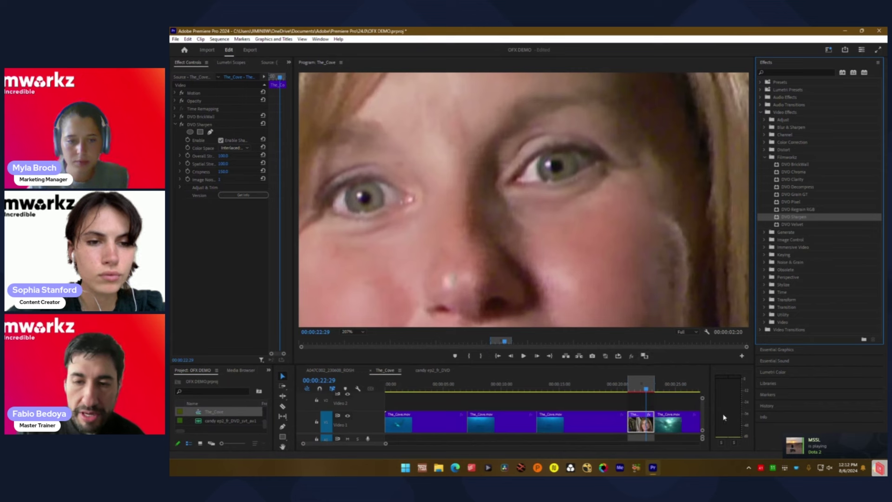
Step: Exit the Steam client running in the background
click(749, 466)
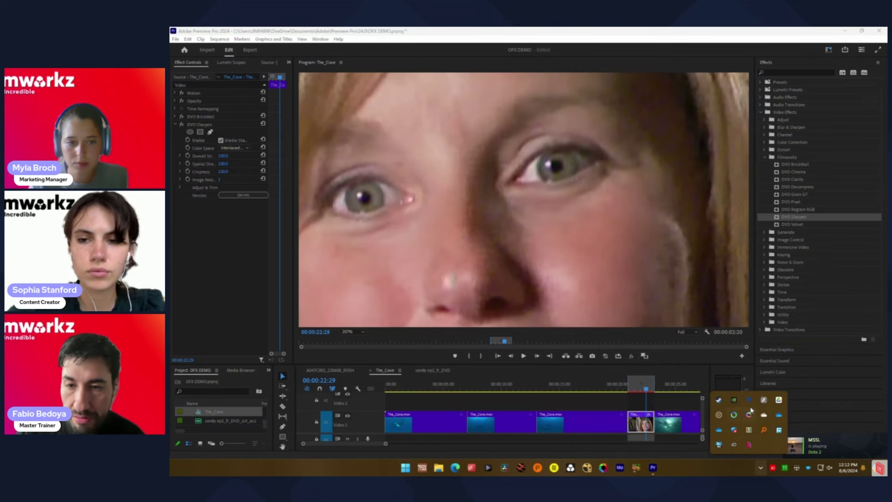
right_click(726, 407)
click(738, 394)
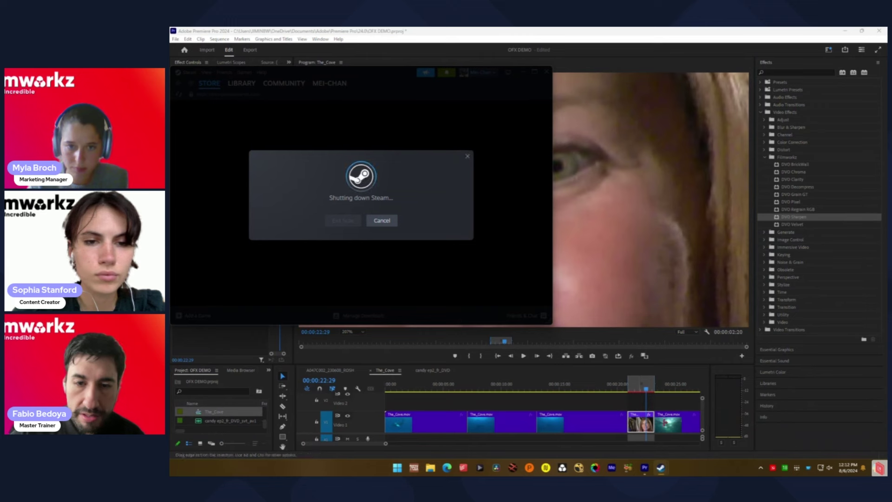
Step: Fit the whole interview picture in the program view and place the playhead at about 00:00:22:36
click(688, 381)
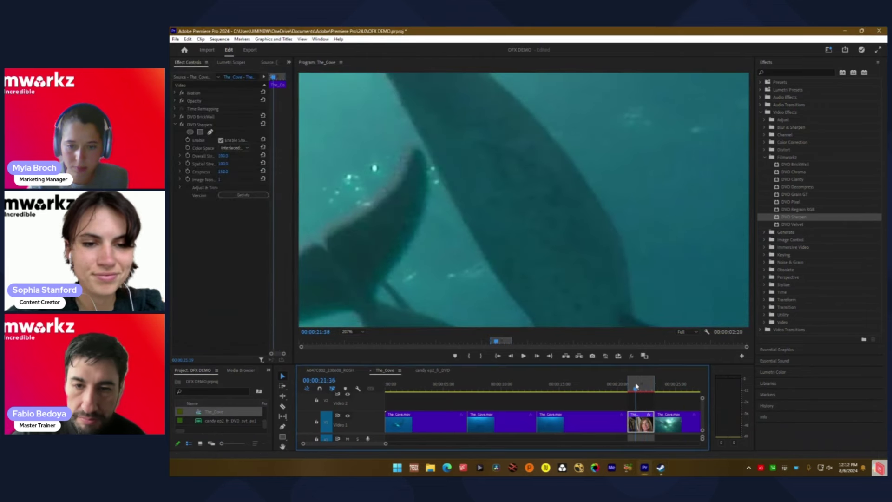
click(632, 386)
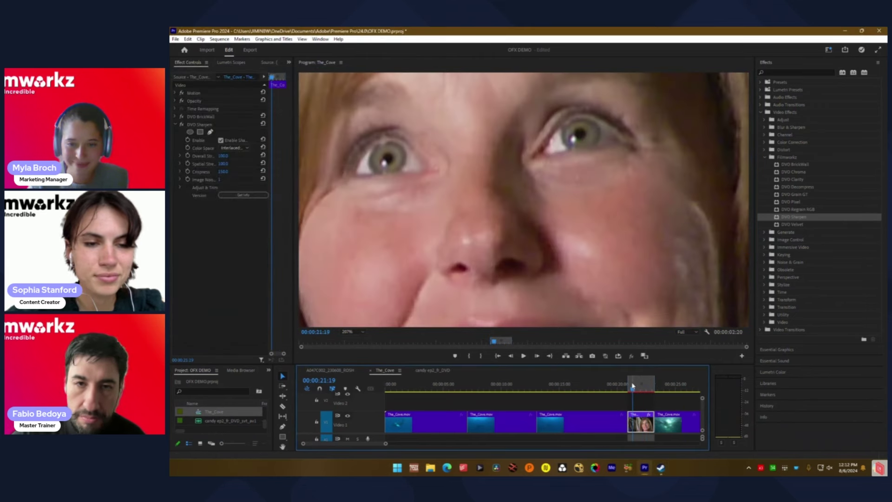
click(180, 155)
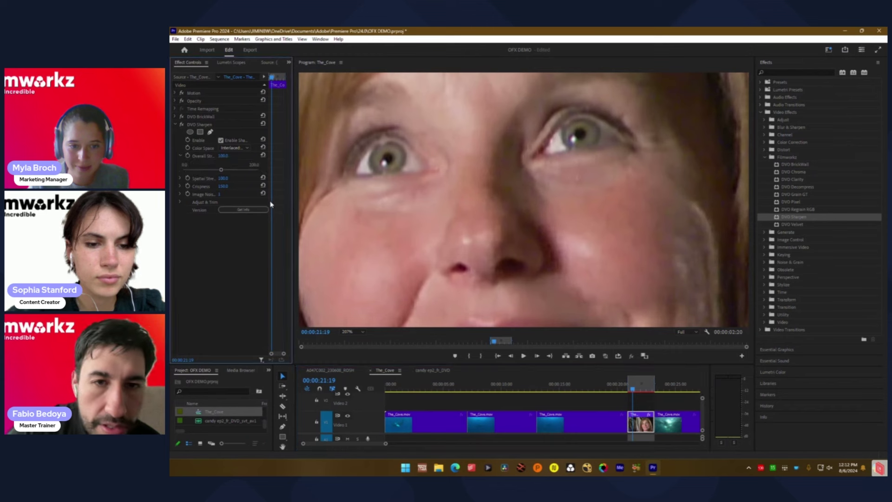
click(350, 331)
click(351, 339)
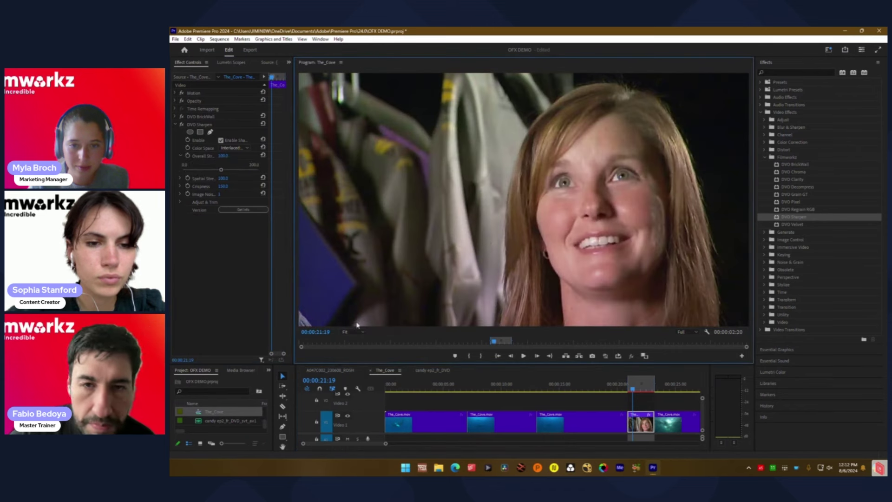
mouse_move(642, 394)
mouse_down()
mouse_move(650, 394)
mouse_move(644, 387)
mouse_up()
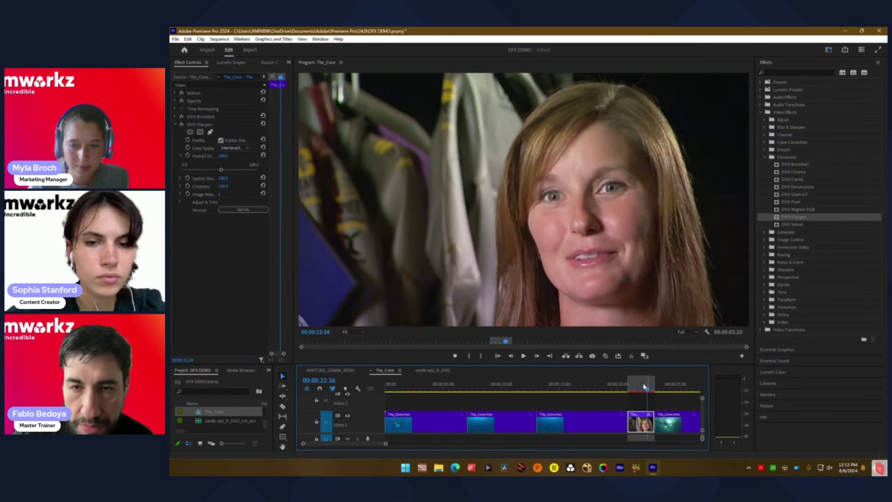
Step: Set the Overall Strength of DVO Sharpen to 200 and its Spatial Strength to about 126
click(180, 178)
click(180, 201)
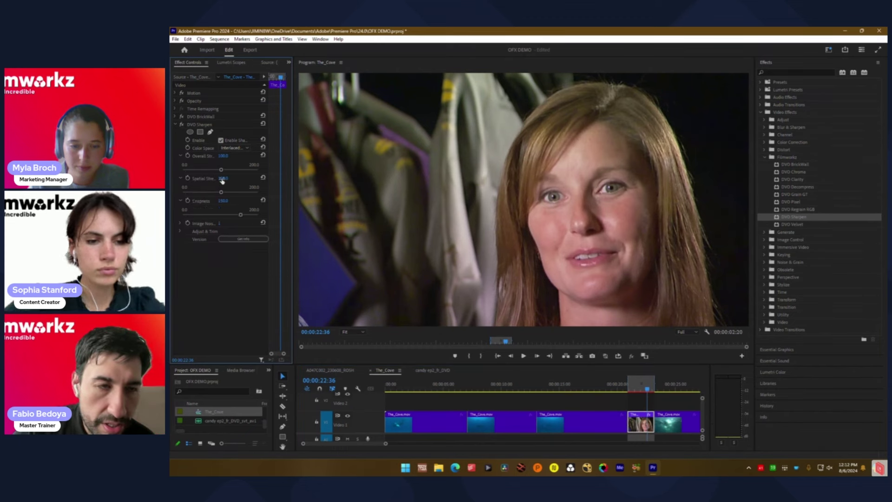
drag(221, 171, 242, 170)
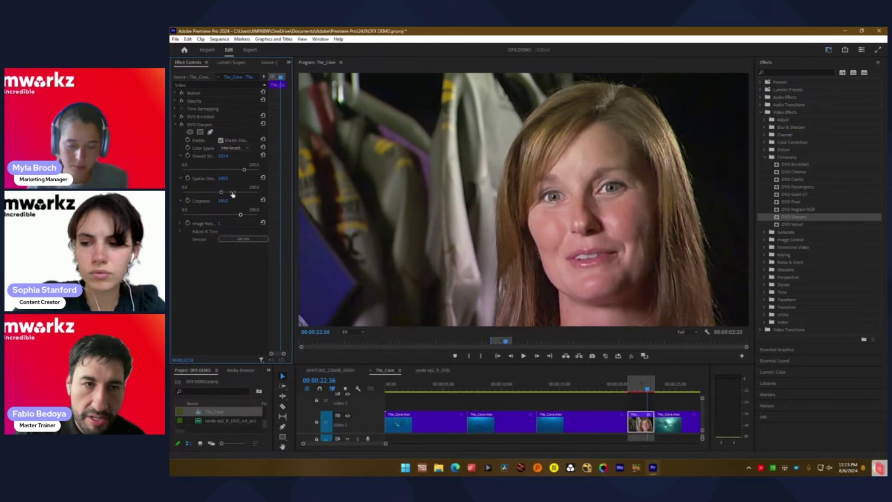
drag(244, 169, 229, 170)
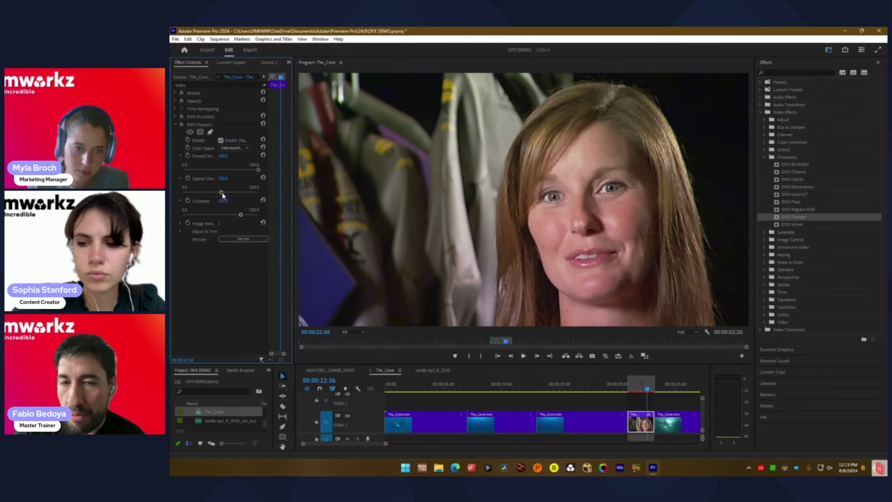
mouse_move(222, 194)
mouse_down()
mouse_move(205, 194)
mouse_move(230, 194)
mouse_up()
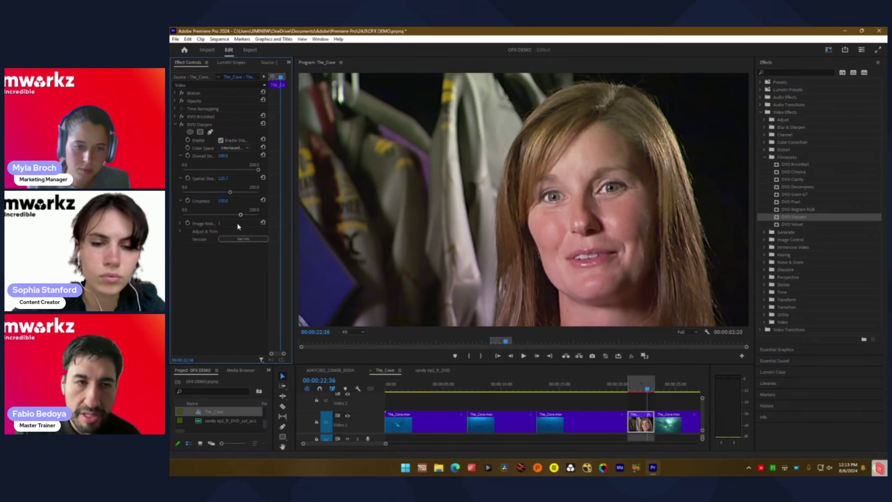
Step: Fit an elliptical DVO Sharpen mask around the woman's face, and delete the mask again
click(190, 132)
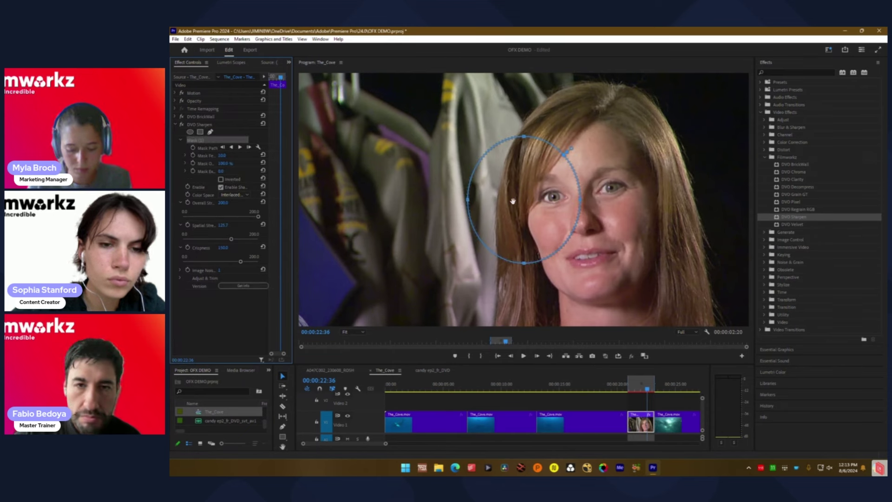
drag(524, 211, 535, 209)
drag(604, 222, 596, 242)
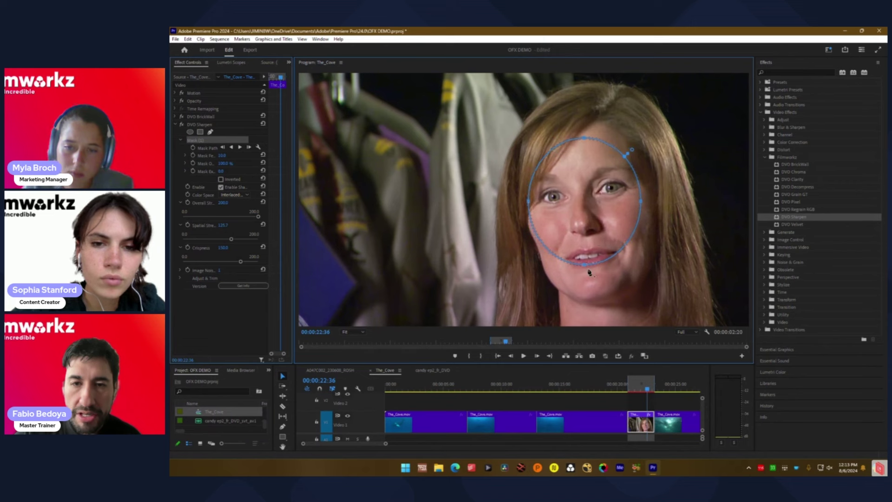
drag(584, 300, 588, 299)
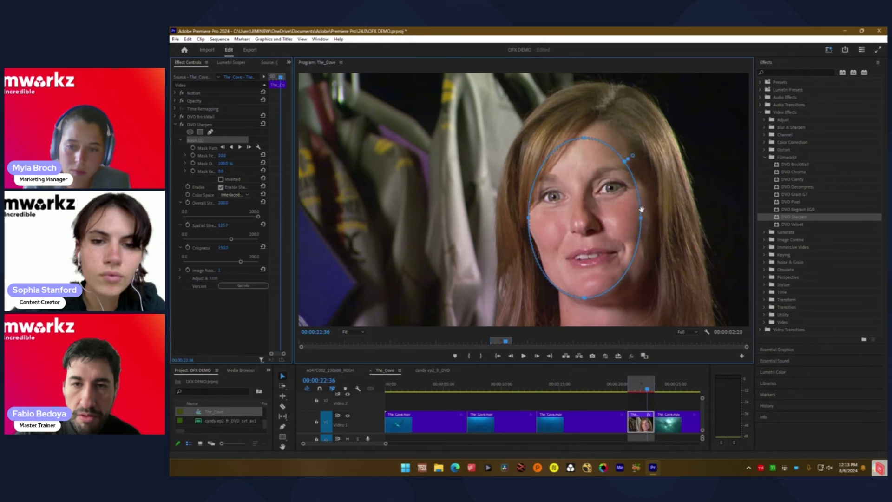
drag(664, 220, 666, 219)
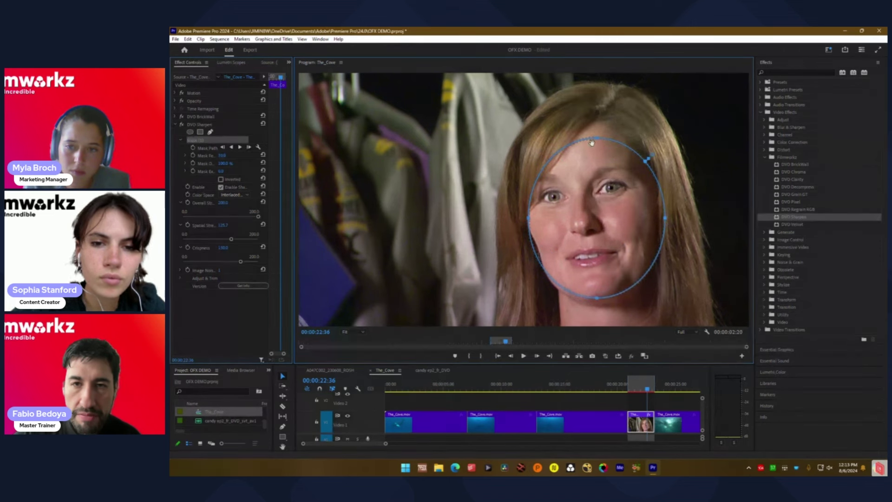
drag(592, 127, 597, 137)
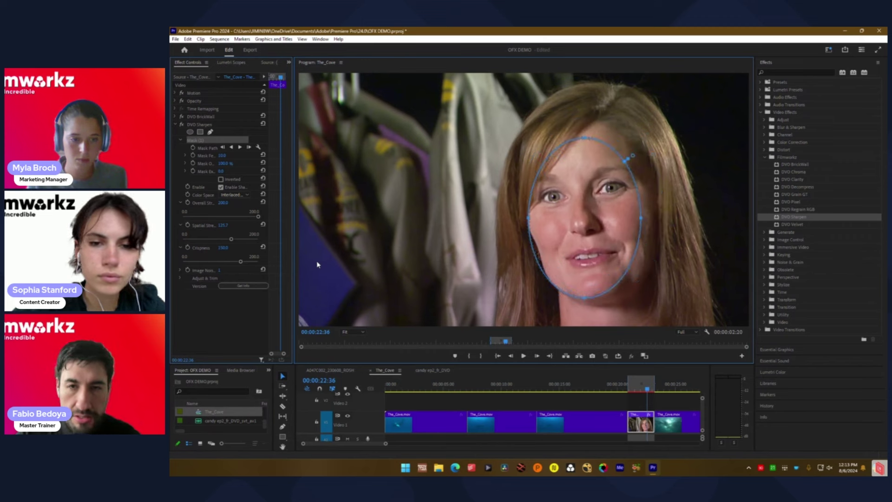
key(Delete)
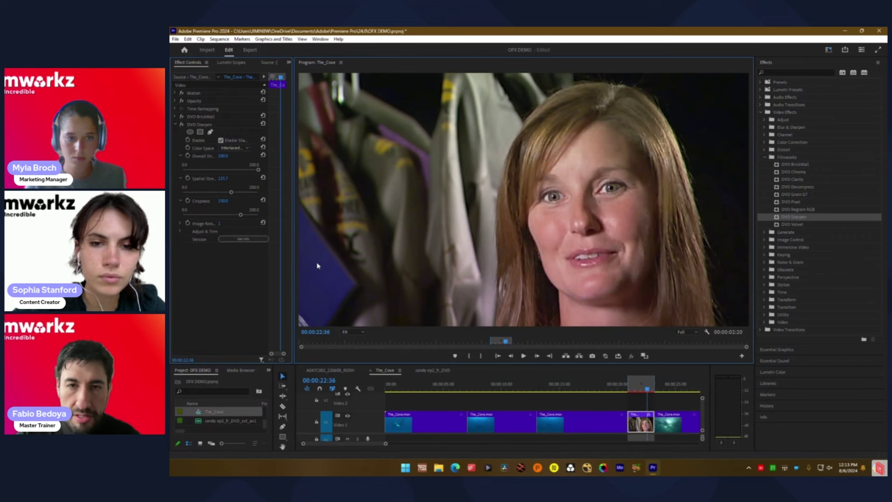
Step: Set DVO Sharpen's Spatial Strength to about 162 and Crispness to about 50, and compare the picture with the effect off and on
drag(231, 192, 198, 221)
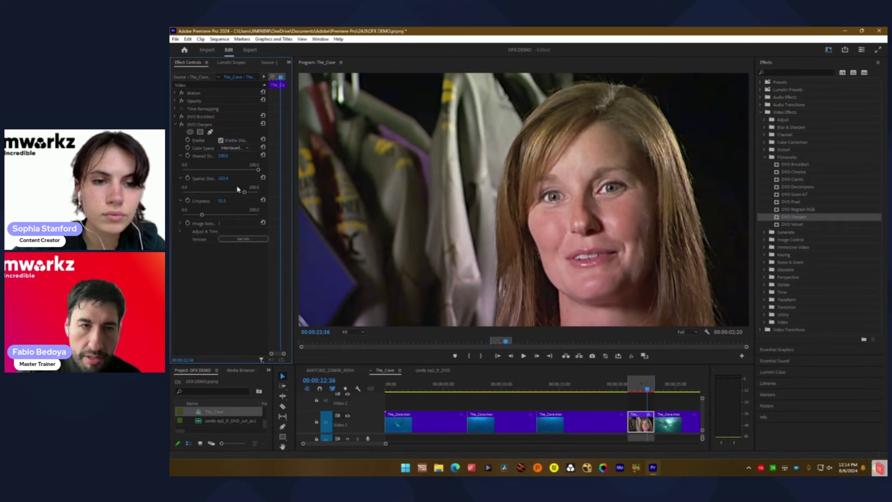
click(181, 125)
click(182, 124)
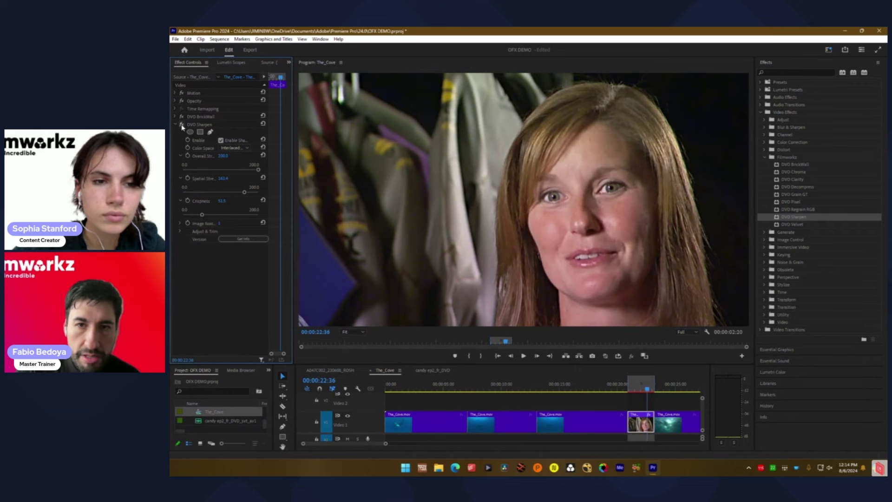
Step: Compare the interview picture with DVO Sharpen and DVO BrickWall off and on, and inspect the woman's eyes up close with both effects off
click(181, 125)
click(182, 125)
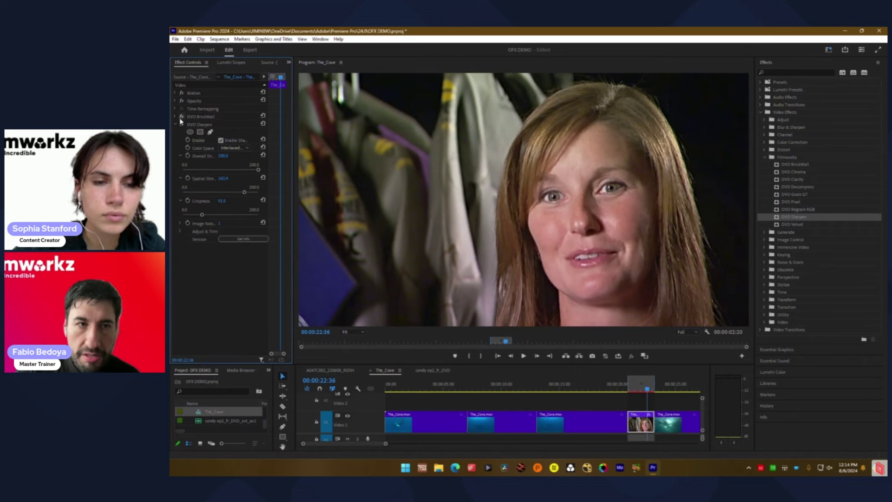
click(182, 122)
click(182, 125)
click(181, 117)
click(181, 116)
click(181, 116)
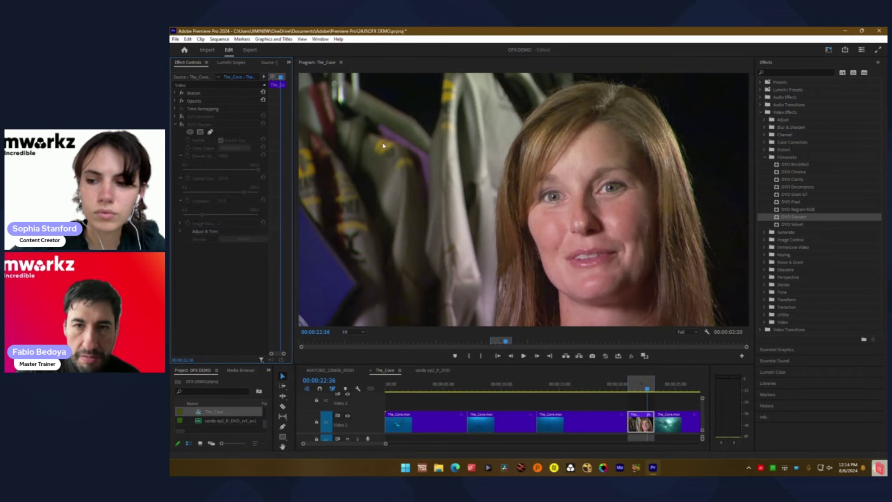
scroll(585, 187, up, 5)
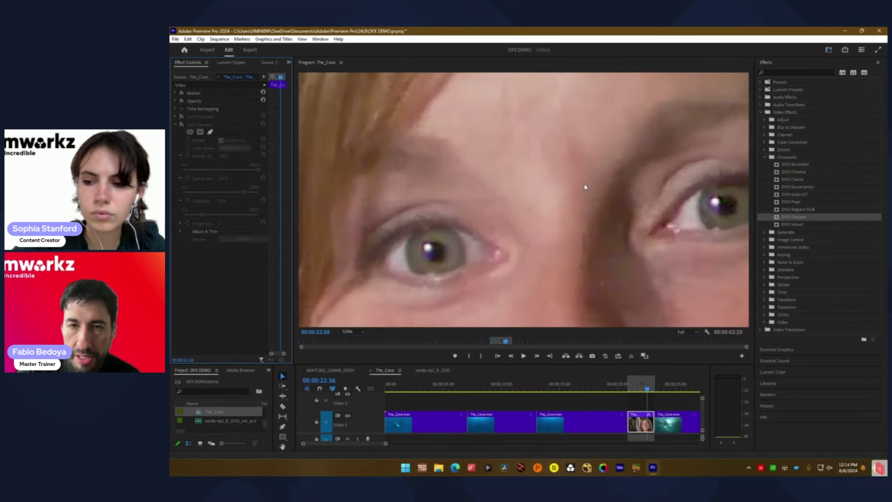
scroll(506, 195, down, 1)
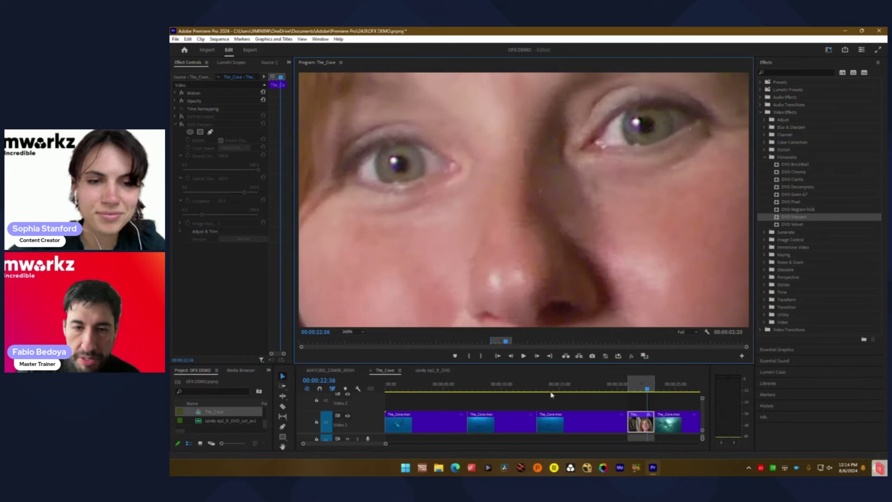
Step: Place the playhead at about 00:00:22:05, re-enable DVO BrickWall, and show its filter and cutoff parameters
drag(641, 395, 643, 396)
click(183, 121)
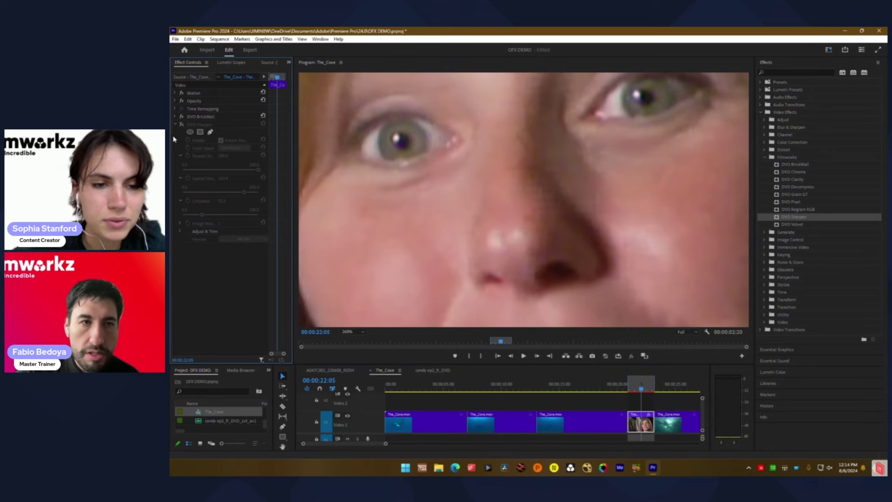
click(175, 117)
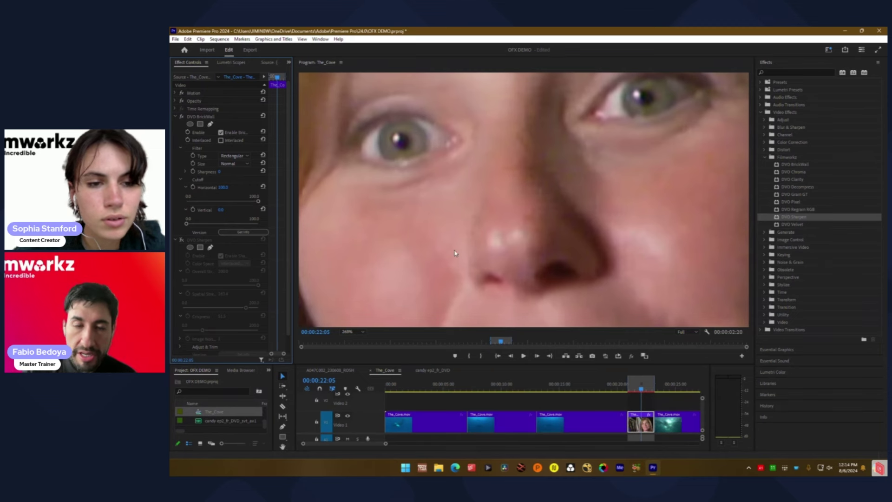
Step: Re-enable DVO Sharpen on the interview clip and check the whole picture at about 00:00:22:17
click(353, 332)
click(353, 340)
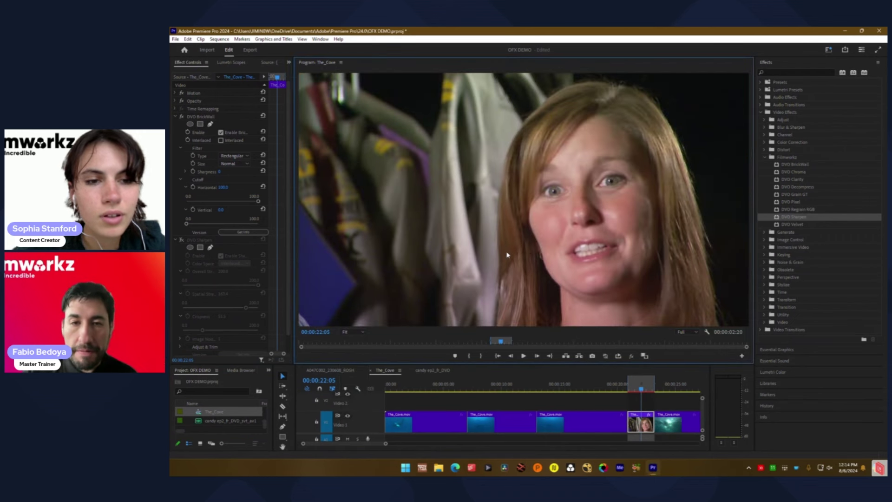
drag(508, 255, 470, 250)
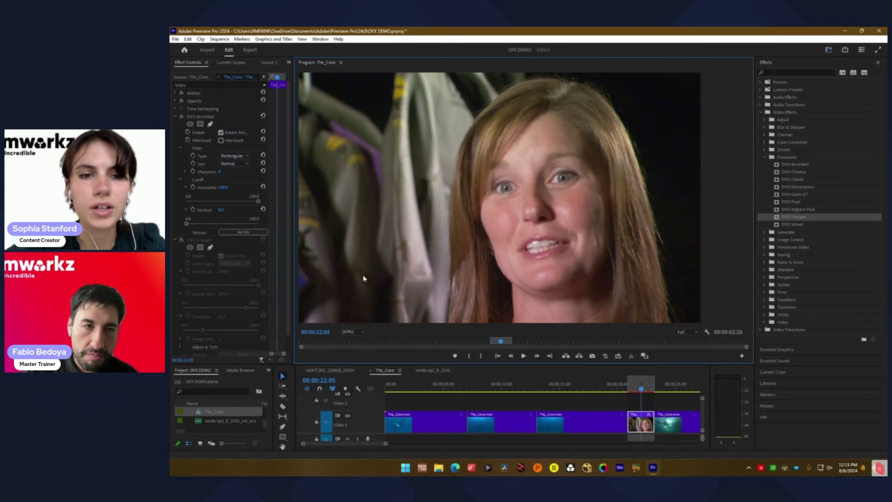
click(175, 116)
click(181, 126)
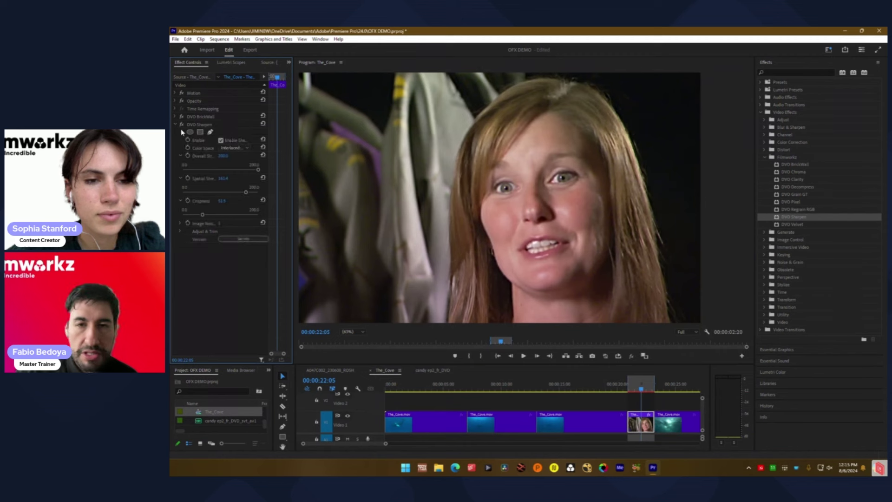
drag(636, 399, 643, 393)
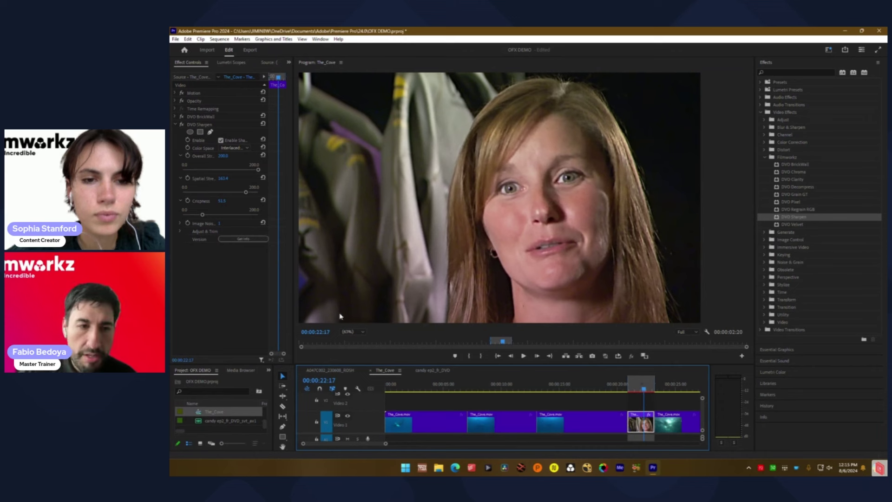
Step: Open the candy ep2_fr_DVD sequence from the project and place the playhead at about 00:00:12:13
scroll(265, 420, down, 2)
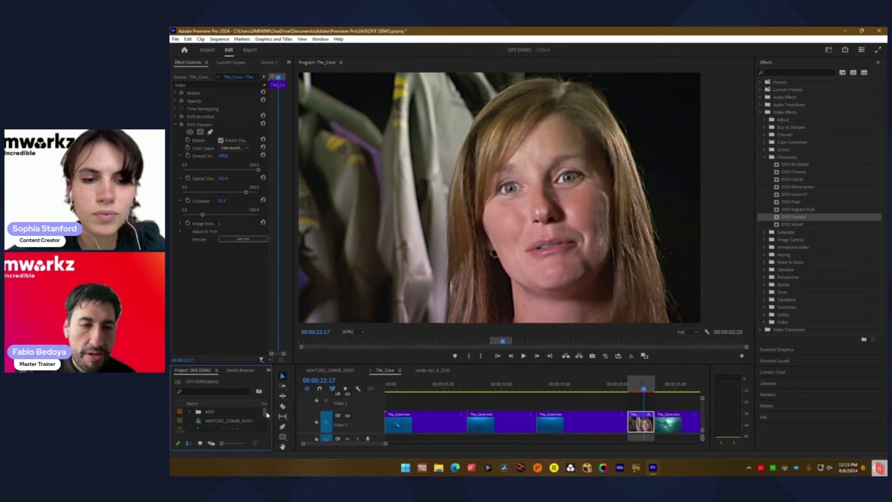
scroll(266, 421, up, 1)
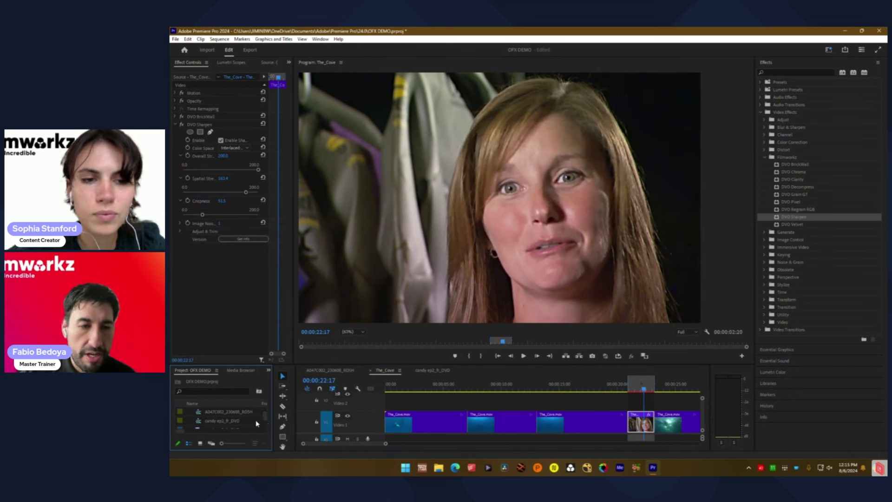
click(199, 424)
double_click(198, 423)
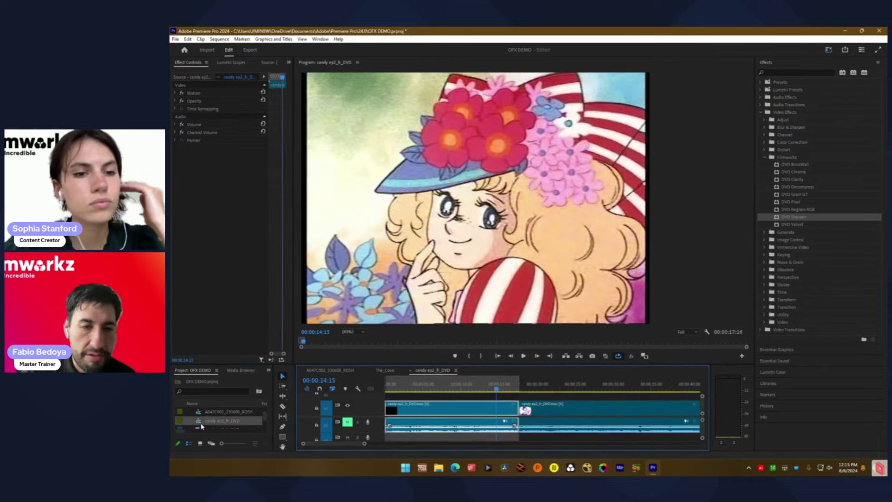
click(431, 390)
drag(432, 392, 482, 395)
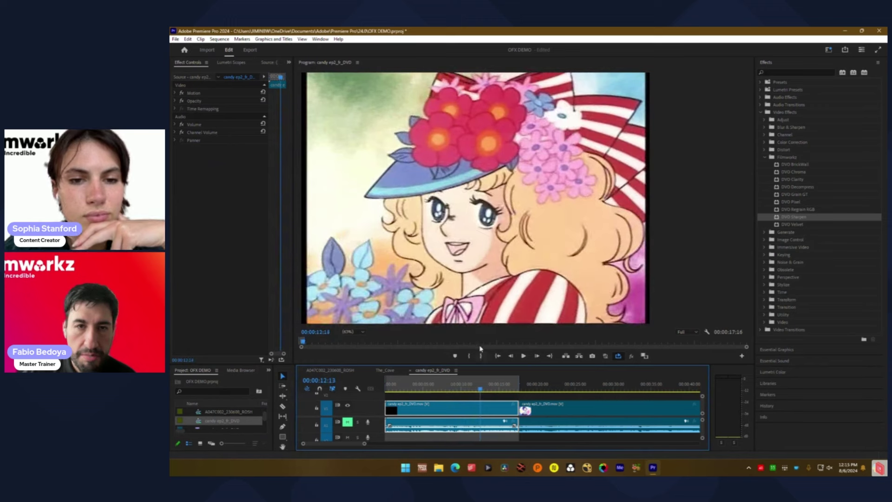
Step: Examine the cartoon girl's face up close for compression artifacts while playing and stepping through the shot around 00:00:14:07
scroll(484, 287, up, 6)
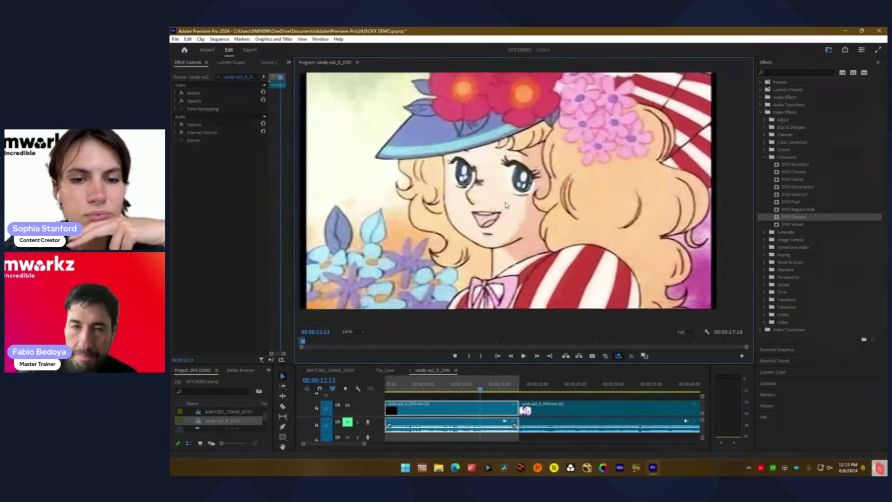
scroll(488, 312, up, 2)
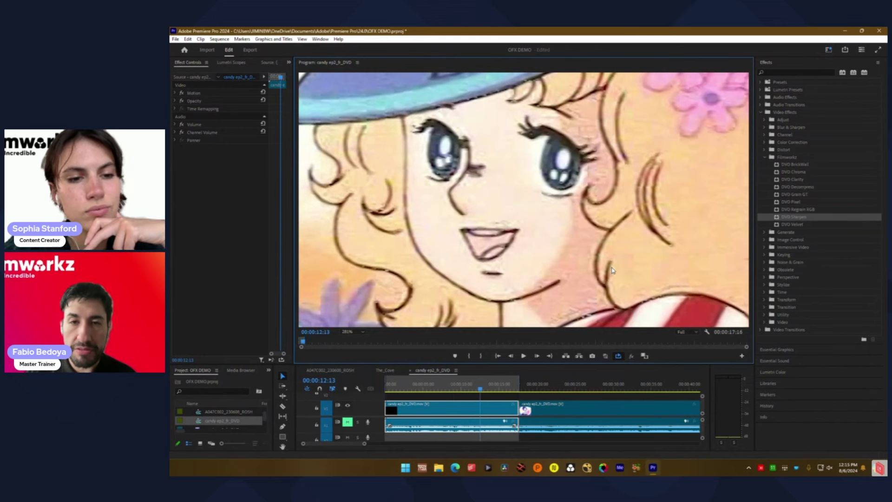
drag(486, 389, 494, 394)
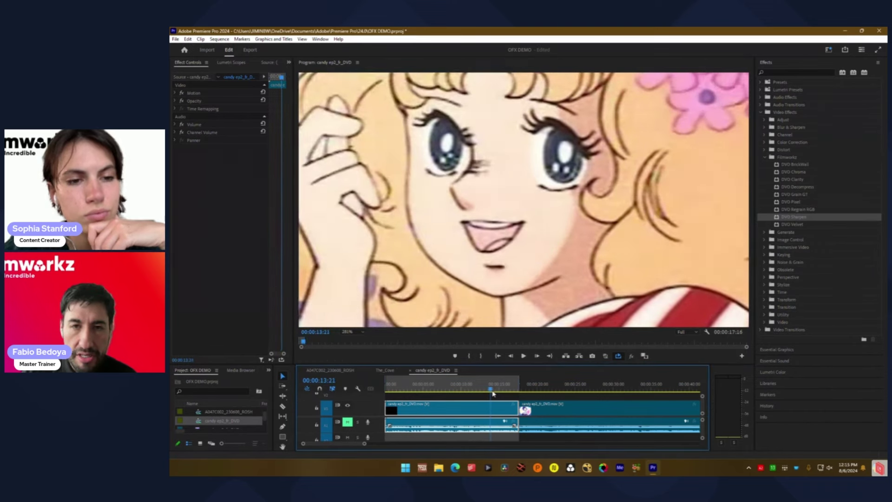
key(Left)
key(Left)
key(Left)
key(space)
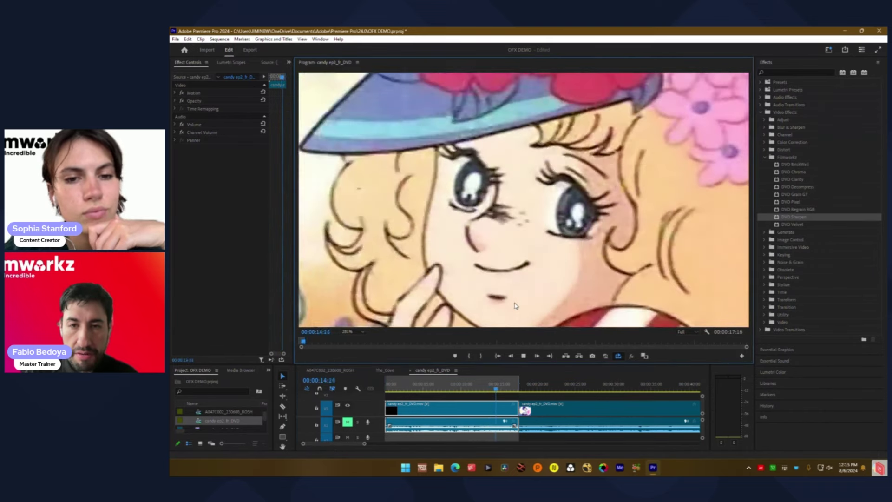
key(space)
key(j)
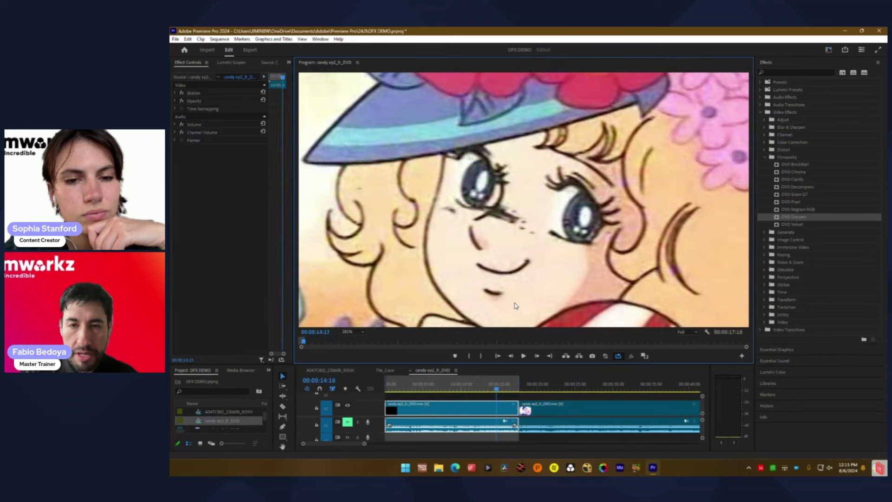
key(space)
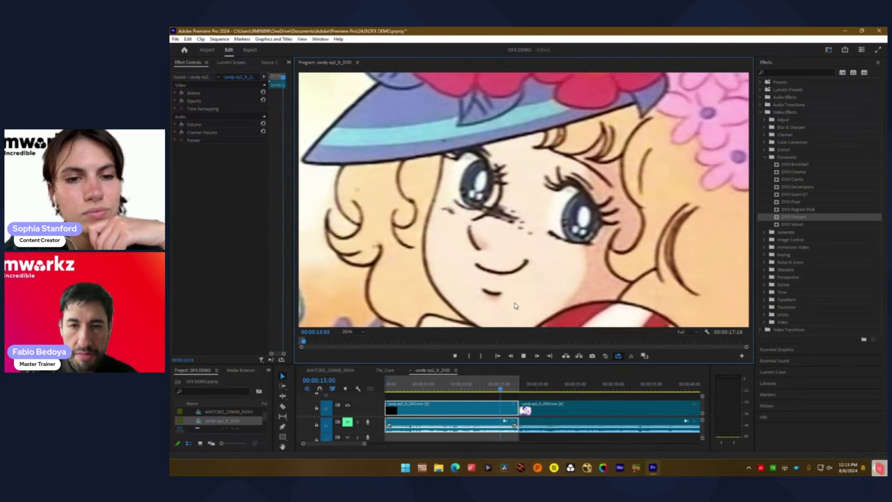
key(j)
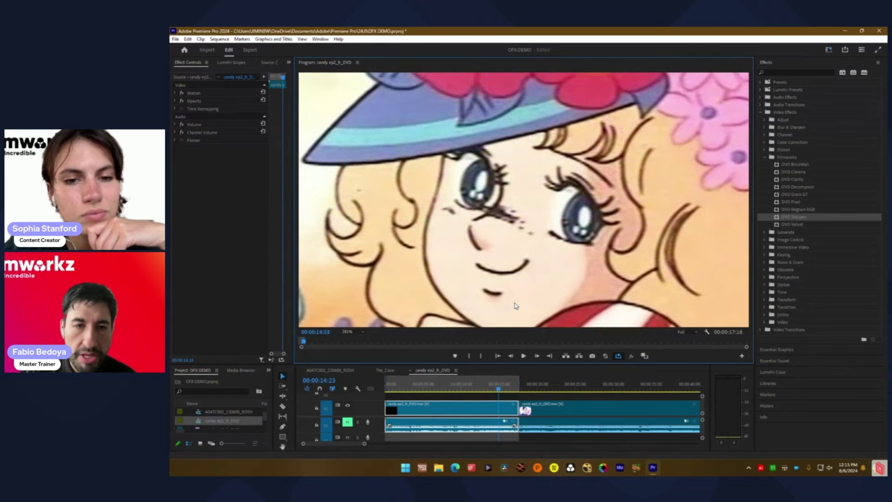
key(space)
key(Right)
key(Right)
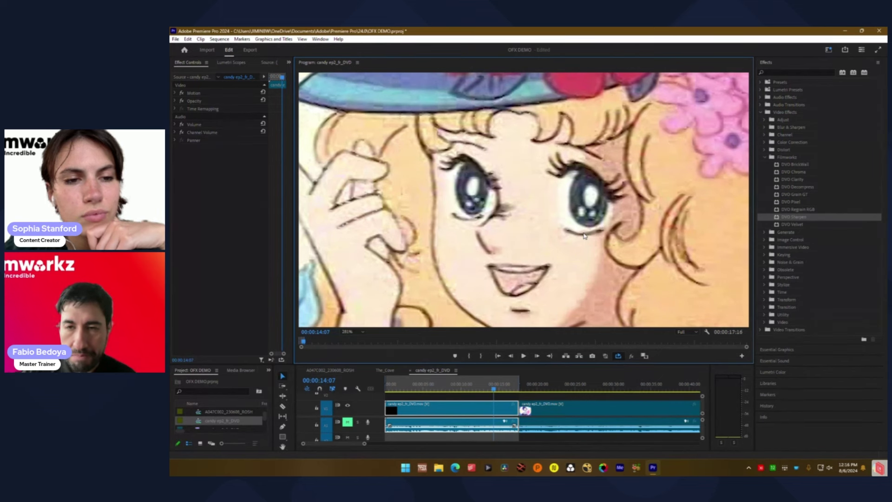
Step: Apply DVO Decompress to the first clip in the cartoon sequence and show its Deblock, Deband and Finish settings
click(786, 188)
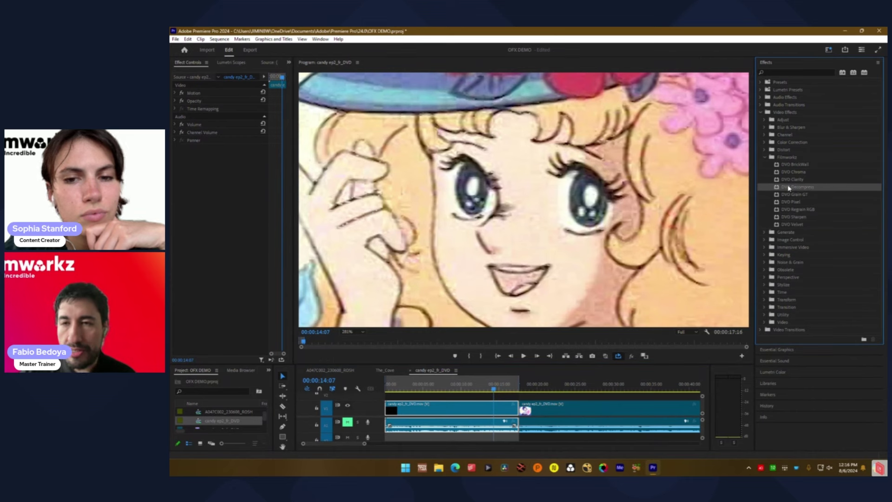
drag(785, 189, 446, 411)
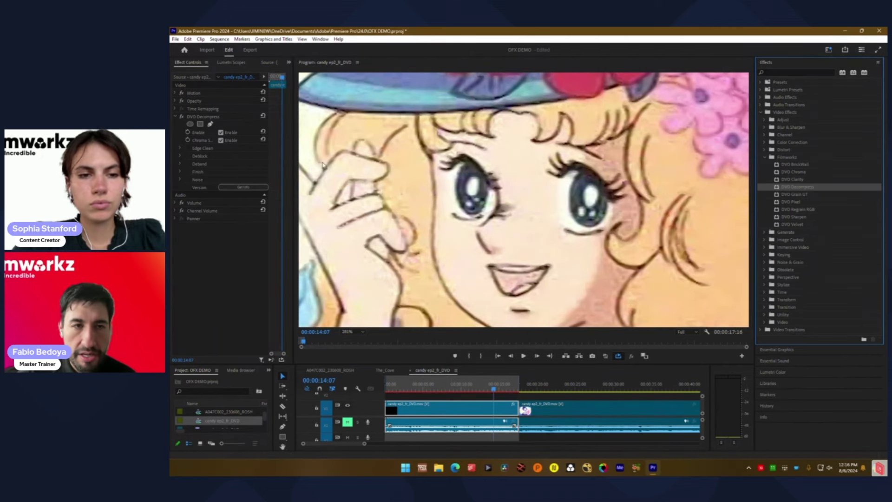
click(180, 156)
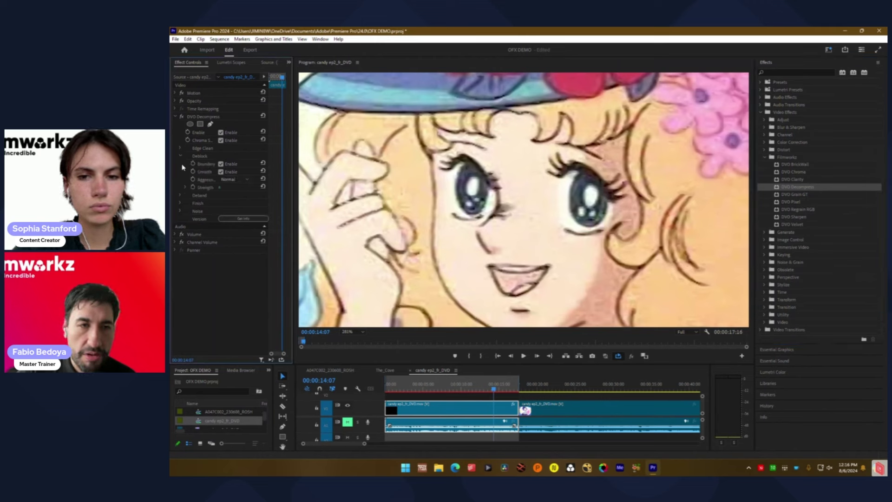
click(180, 196)
click(180, 235)
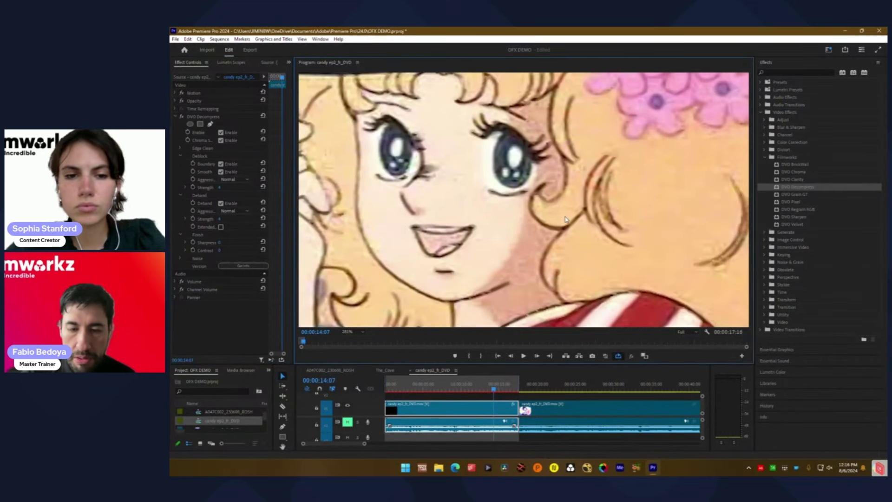
Step: Inspect the shading on the girl's face and neck, set the Deblock Aggressiveness to Brutal, and reveal the Deblock Strength slider
scroll(566, 219, up, 4)
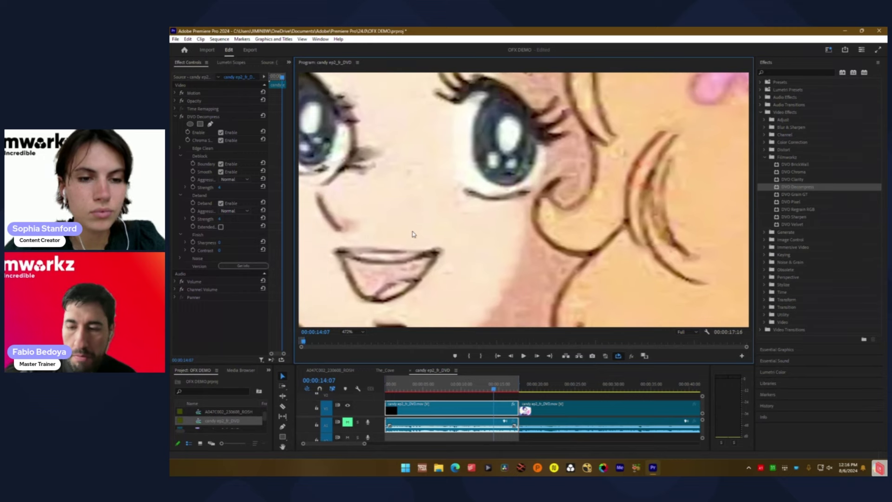
scroll(413, 234, down, 5)
drag(462, 254, 507, 231)
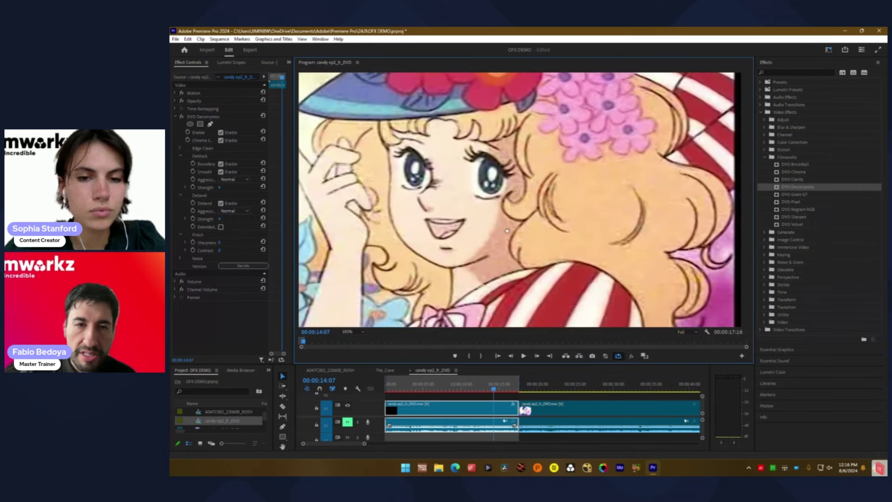
scroll(508, 232, up, 4)
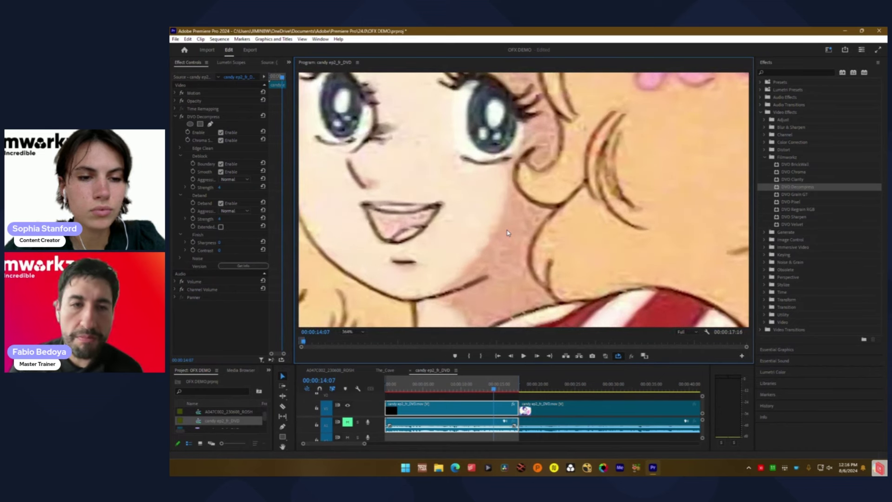
drag(503, 271, 528, 215)
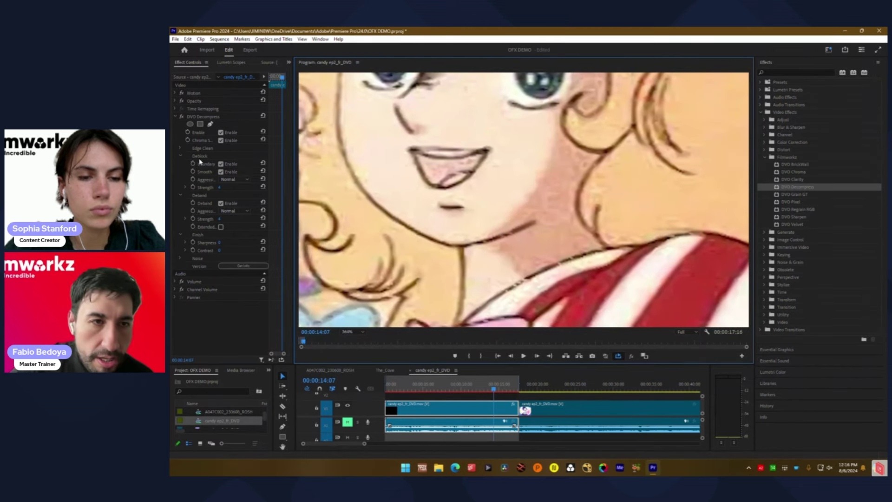
click(229, 184)
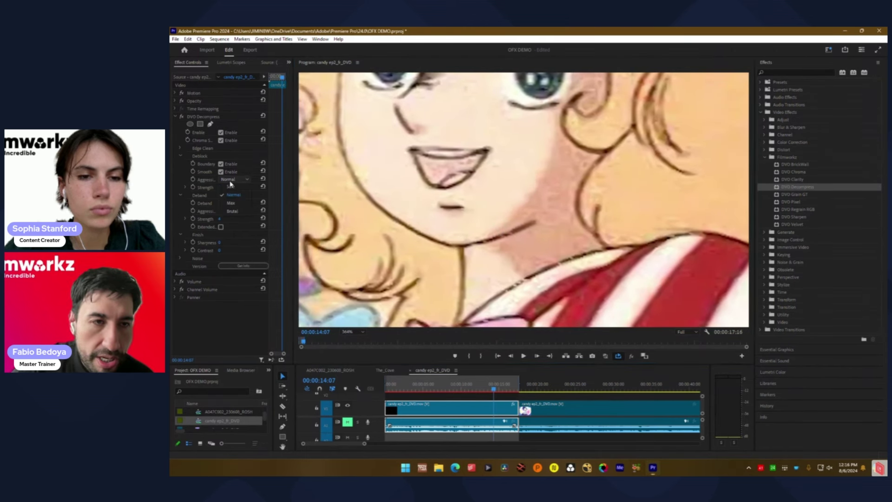
click(233, 180)
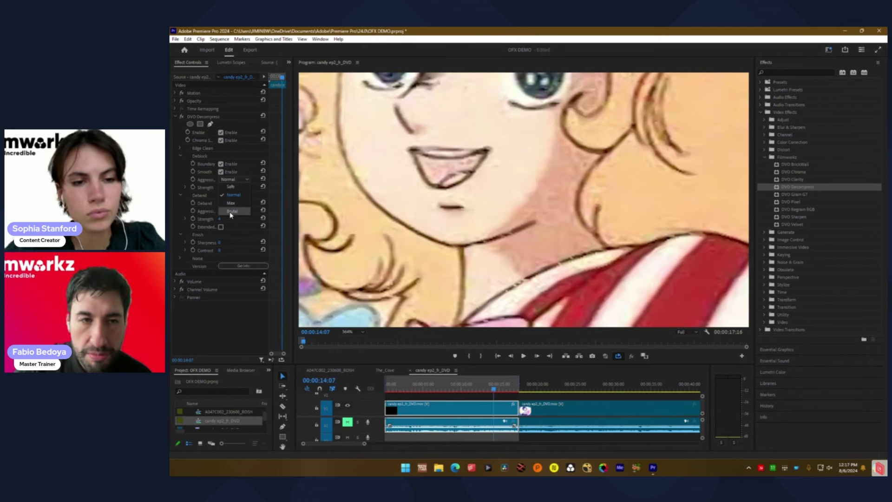
click(230, 212)
click(186, 187)
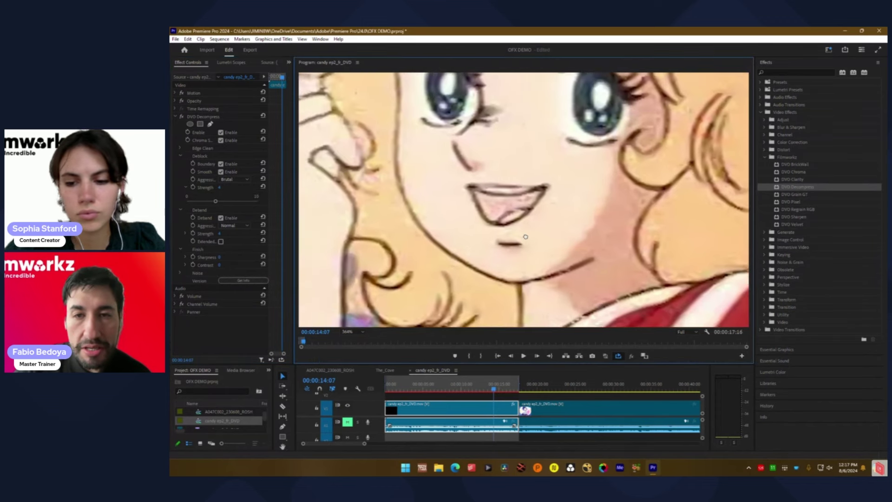
Step: Set the Deblock Aggressiveness to Max and its Strength to about 8
click(235, 180)
click(231, 207)
drag(221, 202, 241, 201)
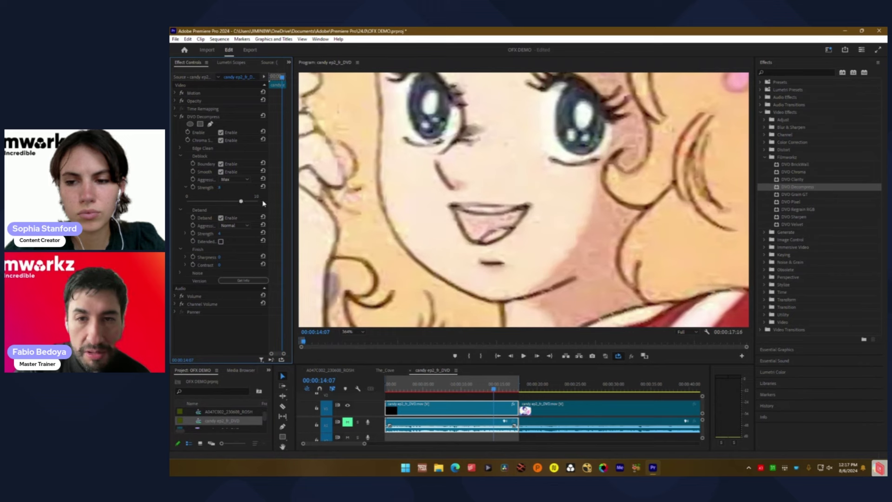
Step: Set the Deblock Aggressiveness back to Brutal and lower its Strength to about 2
click(235, 180)
click(245, 205)
drag(257, 201, 219, 202)
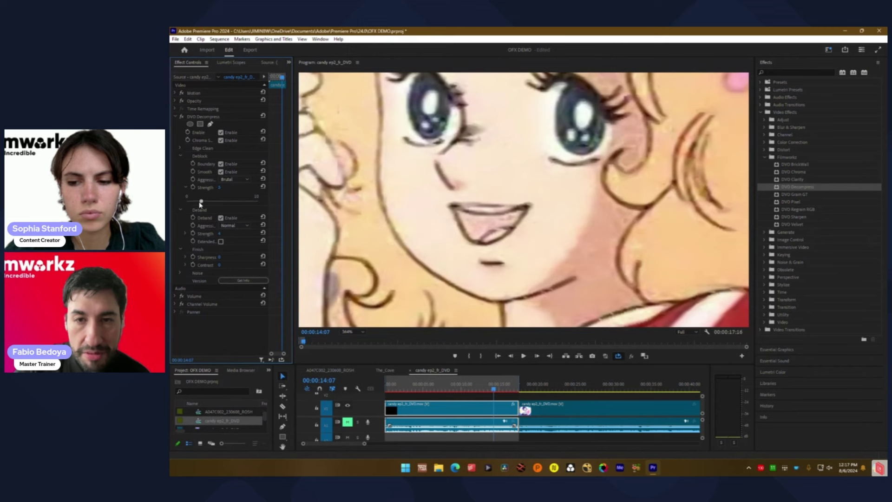
Step: Set the Deblock Strength to about 5 and collapse the Deblock settings
drag(234, 202, 220, 202)
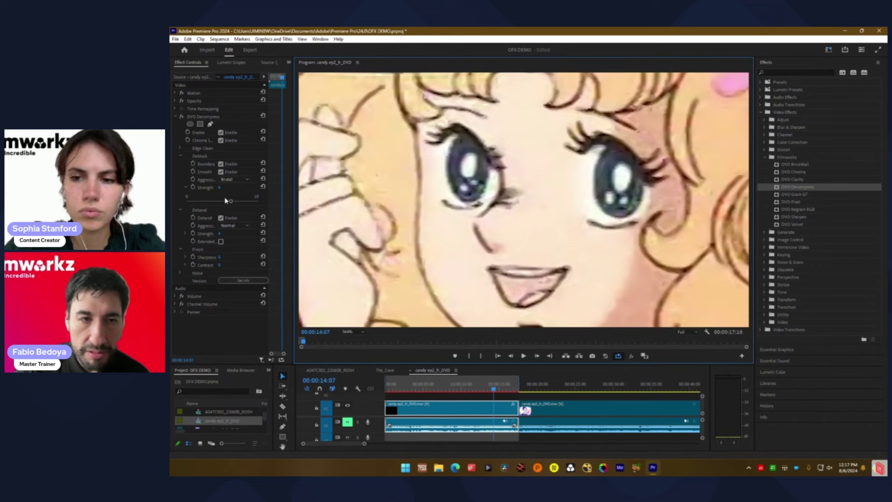
drag(231, 200, 224, 205)
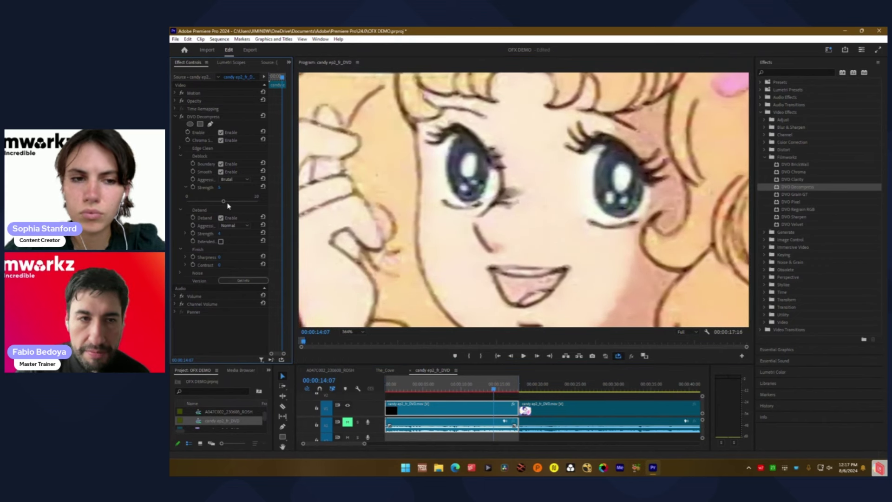
click(181, 156)
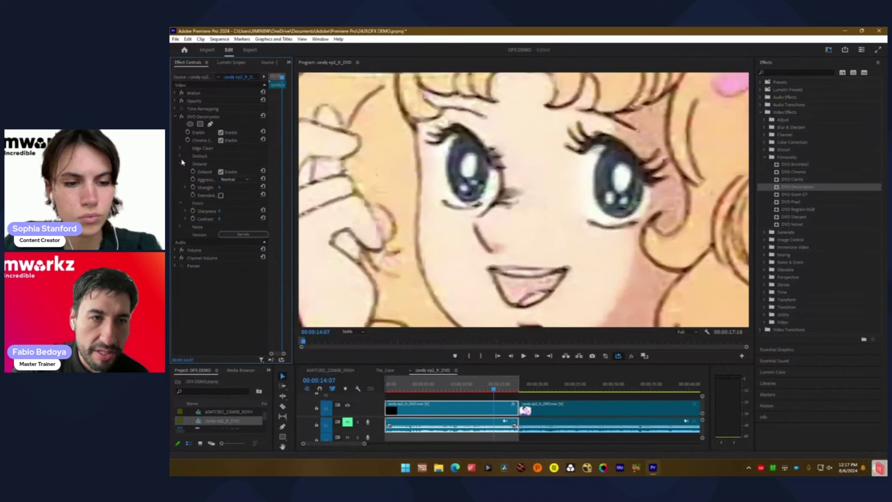
Step: Try Brutal for the Deband Aggressiveness, reveal the Deband Strength slider, and switch the Aggressiveness to Max
click(235, 182)
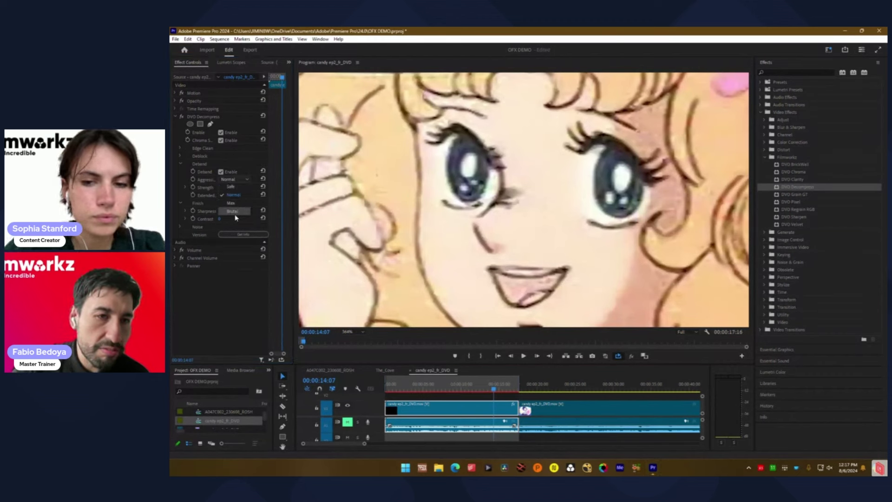
click(234, 216)
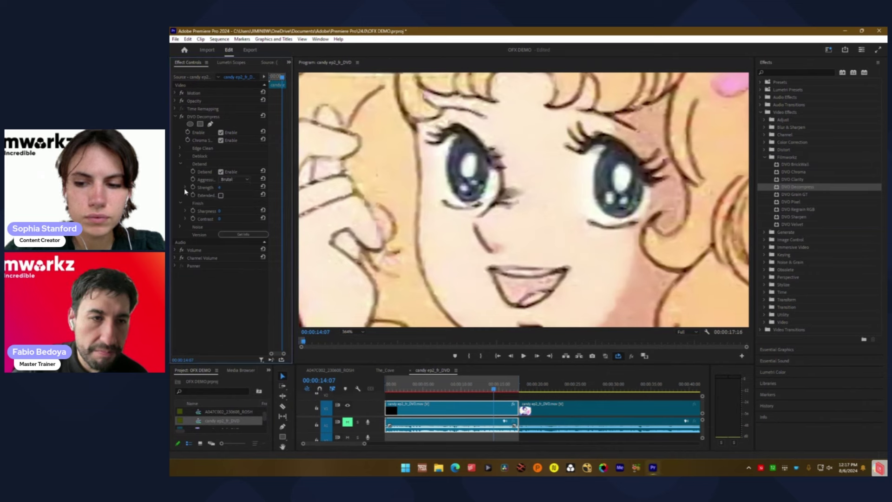
click(185, 187)
click(232, 180)
click(225, 204)
click(225, 203)
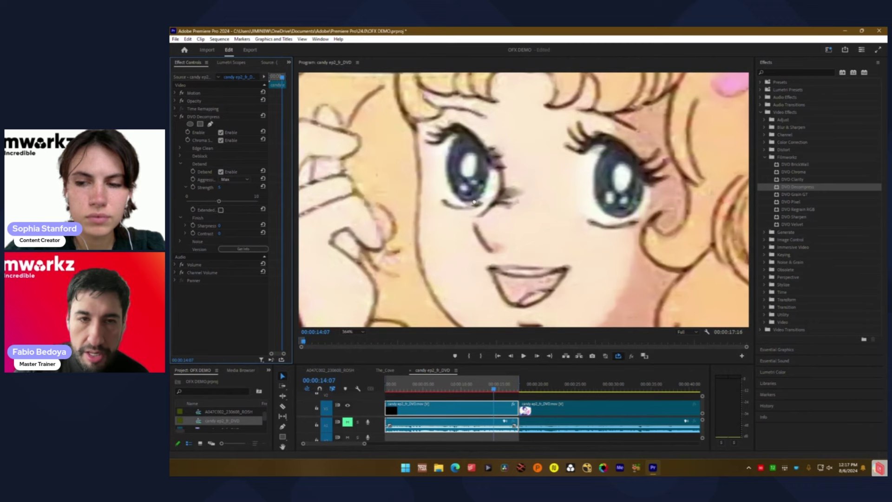
Step: Compare low and high Deband Strength values on the green background and the blue hat
scroll(490, 214, up, 8)
scroll(490, 214, up, 3)
scroll(465, 219, left, 4)
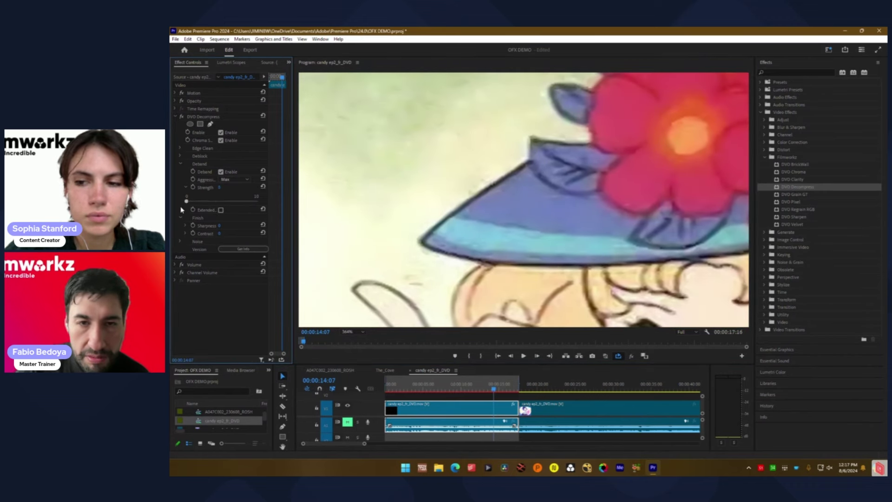
drag(219, 203, 238, 201)
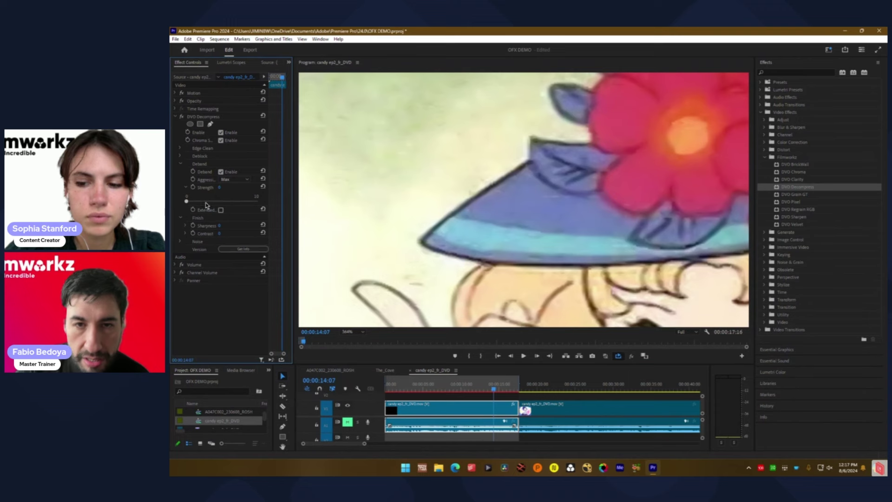
scroll(506, 291, left, 4)
scroll(505, 291, up, 2)
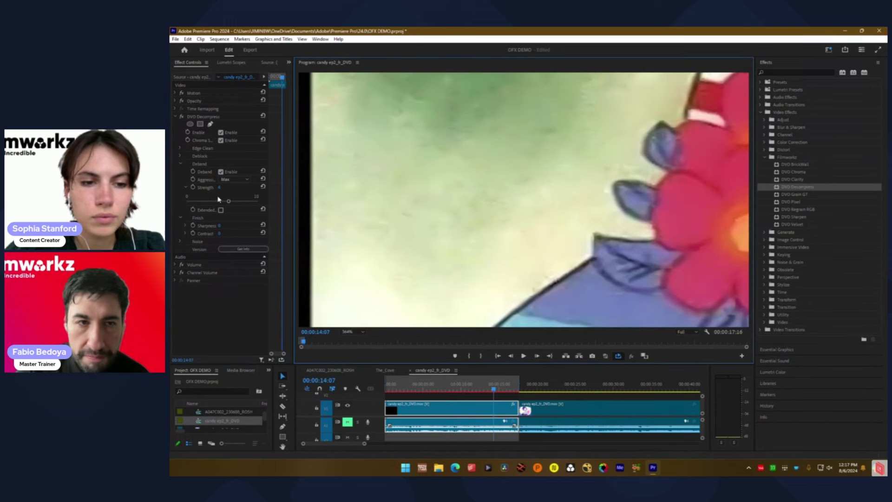
drag(231, 202, 196, 203)
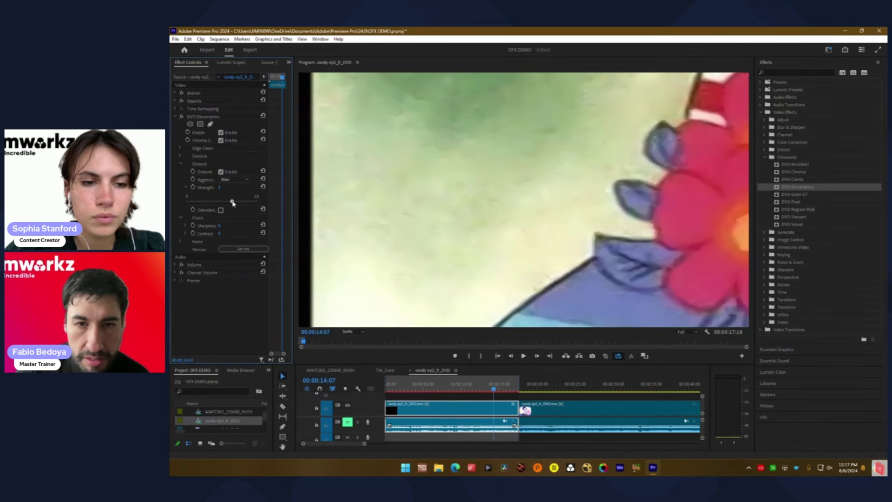
drag(394, 236, 356, 180)
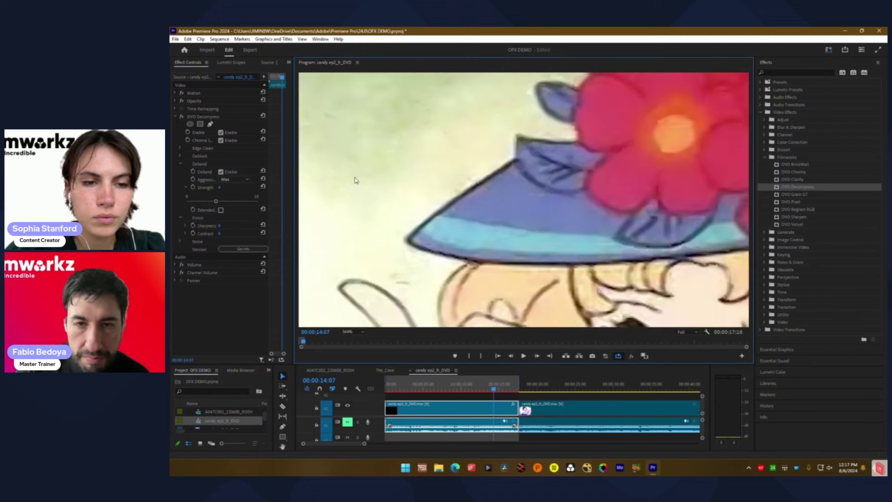
drag(217, 203, 252, 200)
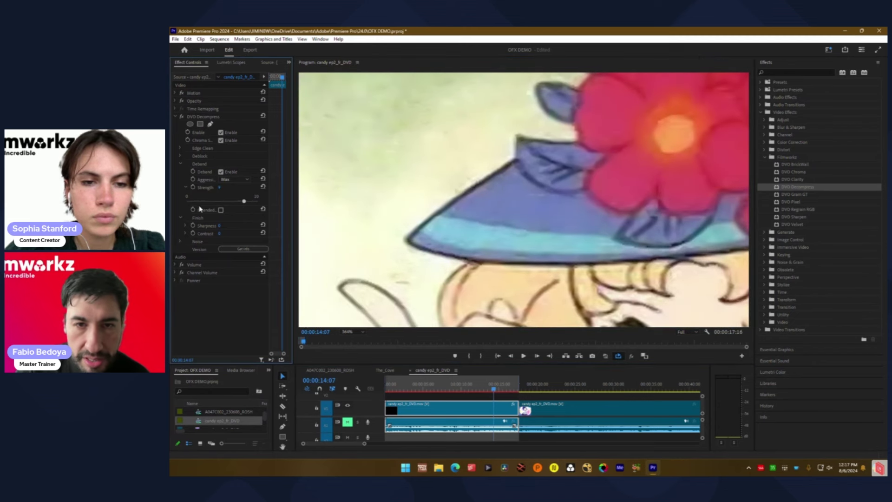
Step: Set the Deband Aggressiveness to Brutal and lower its Strength to about 5
click(235, 179)
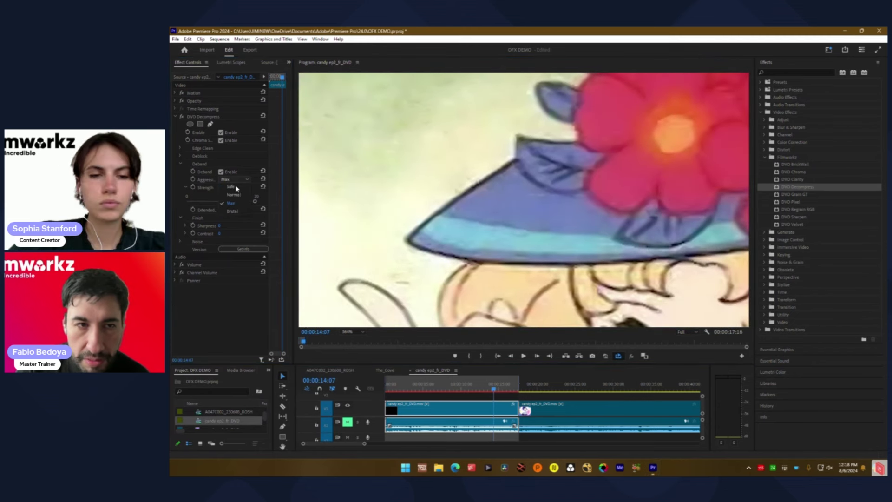
click(247, 209)
drag(253, 204, 170, 209)
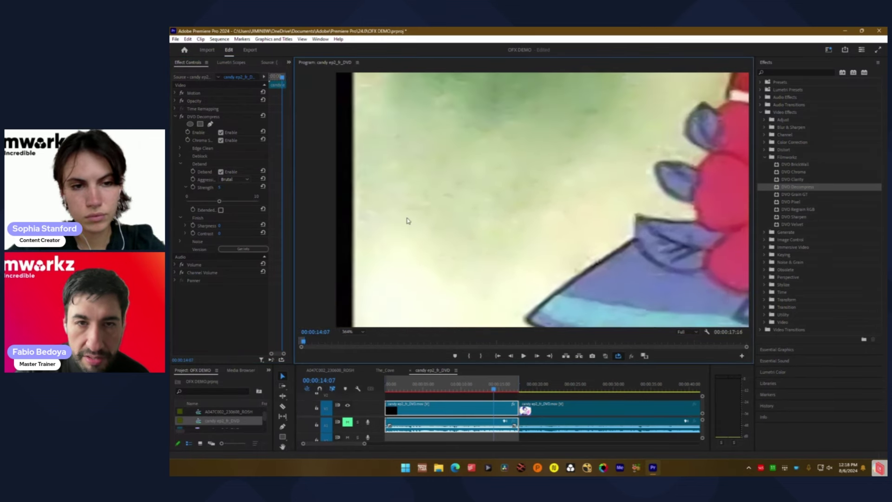
Step: Set the Deband Strength to about 6 and its Aggressiveness back to Max
click(226, 202)
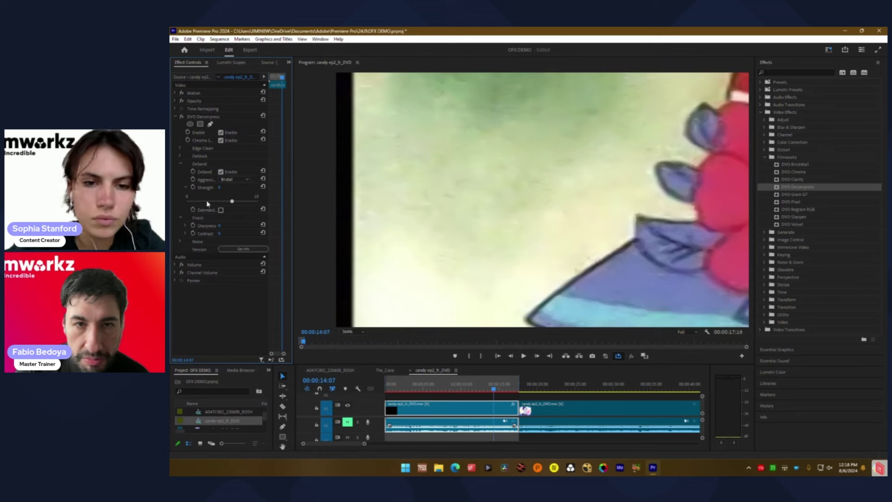
click(226, 201)
click(234, 180)
click(234, 207)
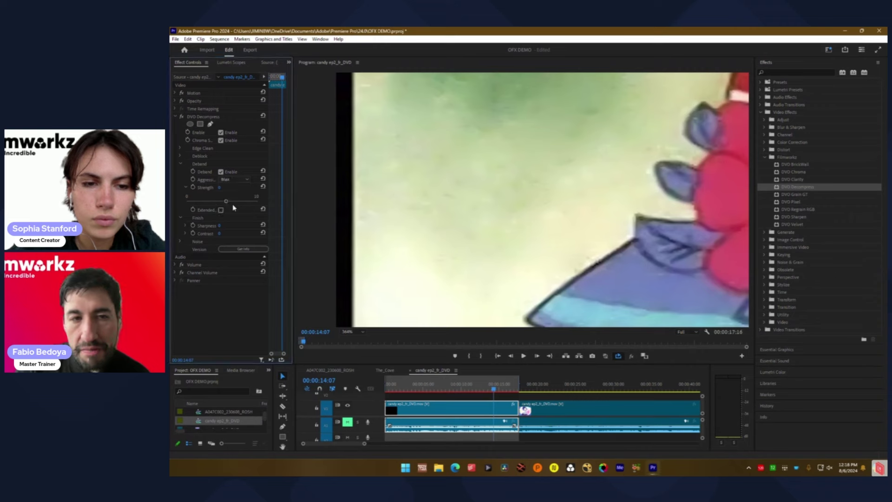
Step: Compare the red flowers on the hat with DVO Decompress repeatedly switched off and on
drag(561, 247, 502, 266)
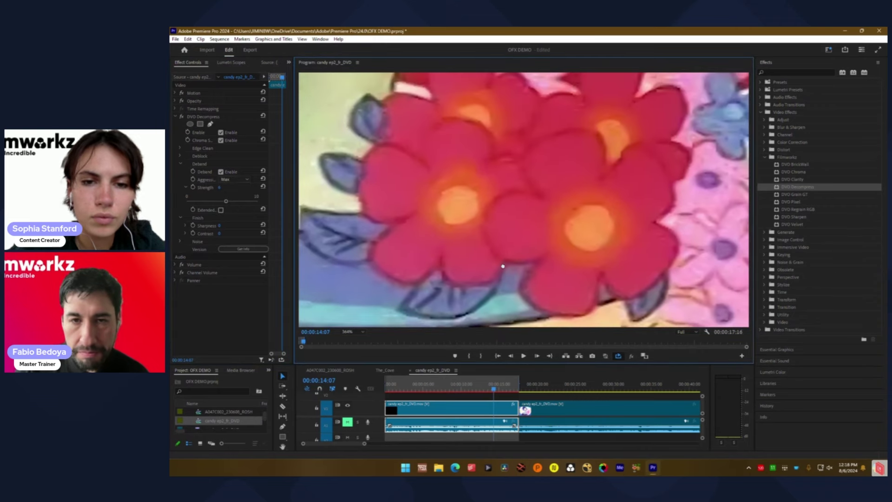
click(181, 117)
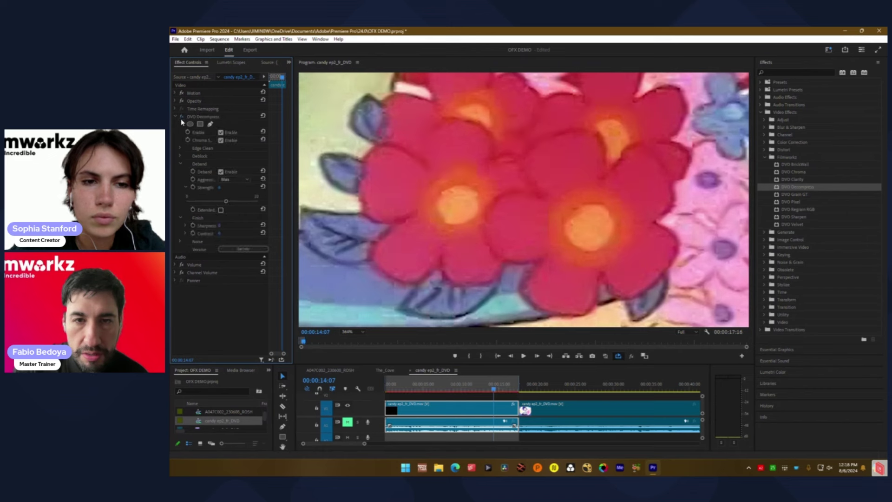
drag(398, 178, 457, 213)
click(182, 117)
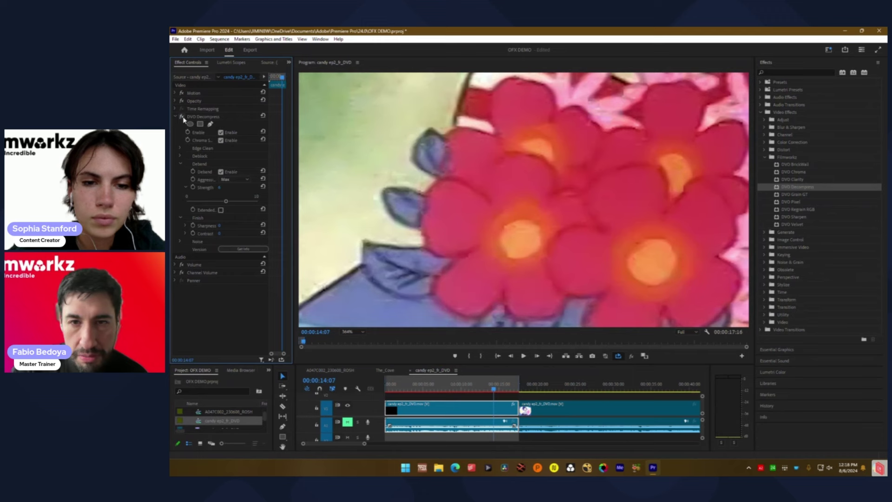
click(181, 117)
click(182, 117)
click(181, 117)
click(181, 117)
click(181, 117)
click(182, 117)
click(181, 118)
click(182, 117)
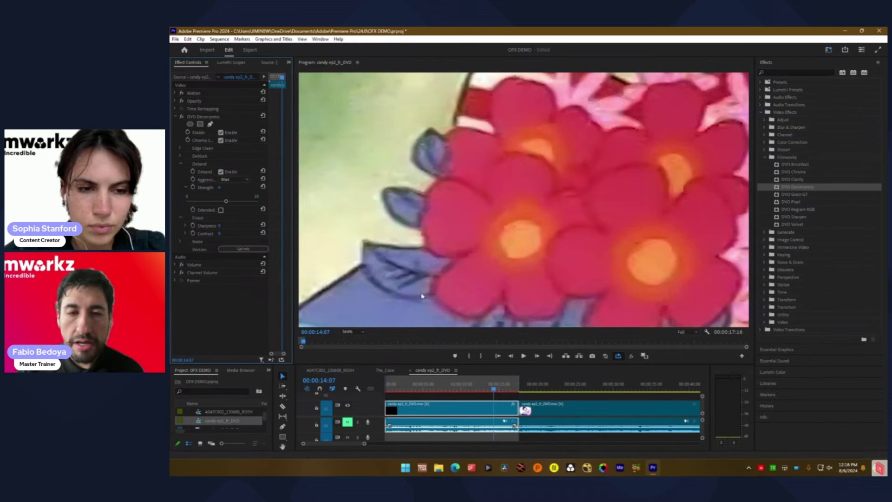
Step: Fit the whole frame in the program view, review the clip around 00:00:13:03, and collapse the DVO Decompress settings
click(353, 332)
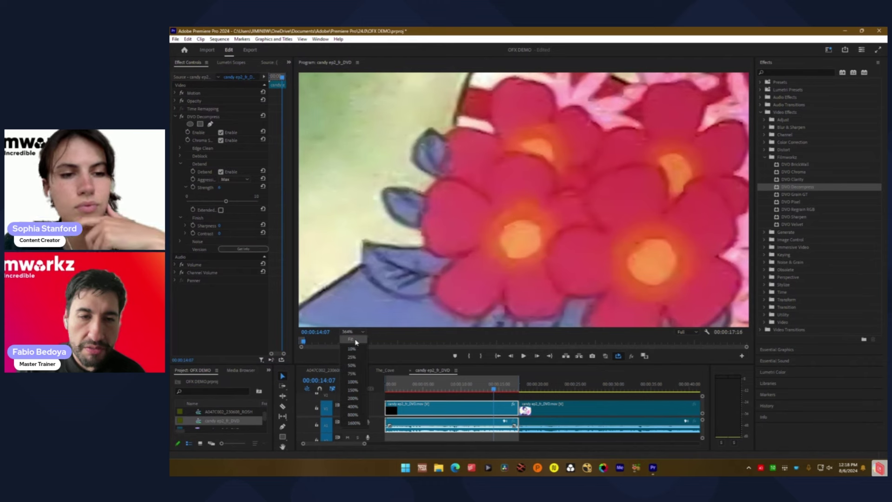
click(352, 339)
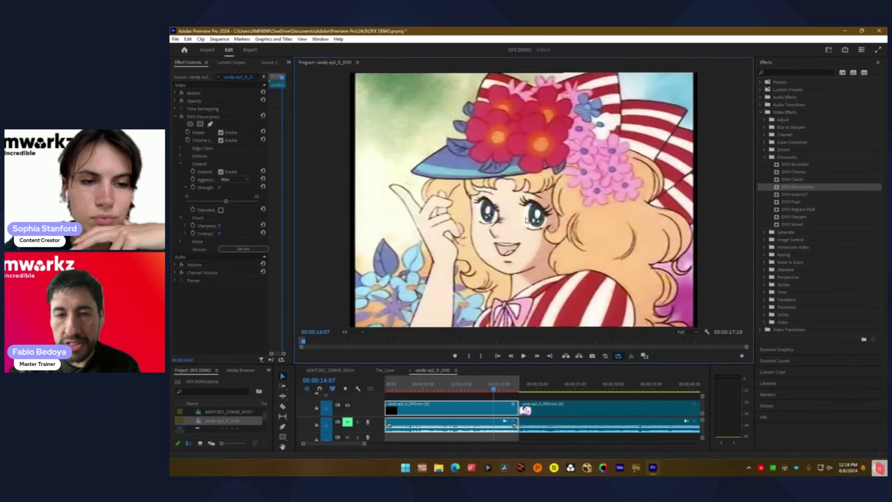
key(Home)
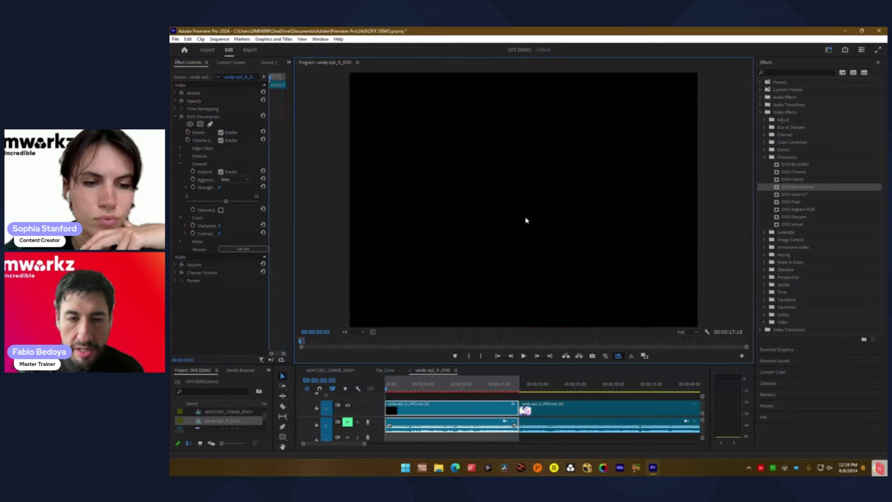
click(470, 391)
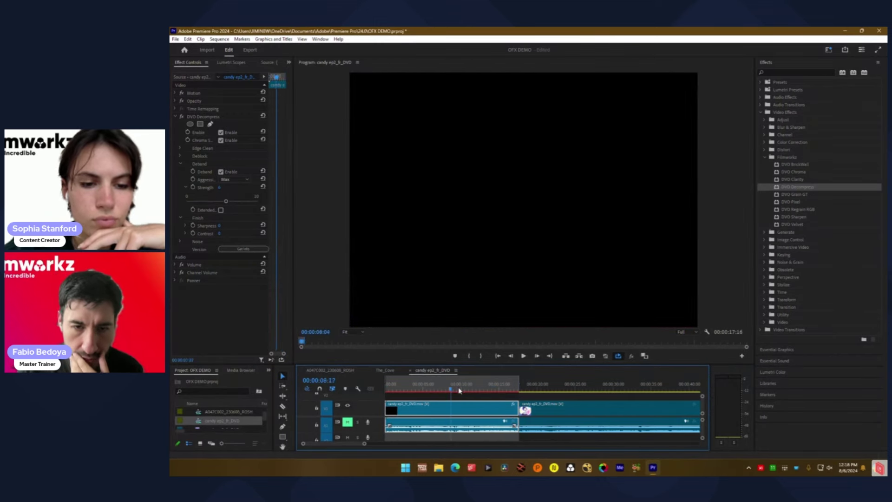
drag(470, 392, 487, 393)
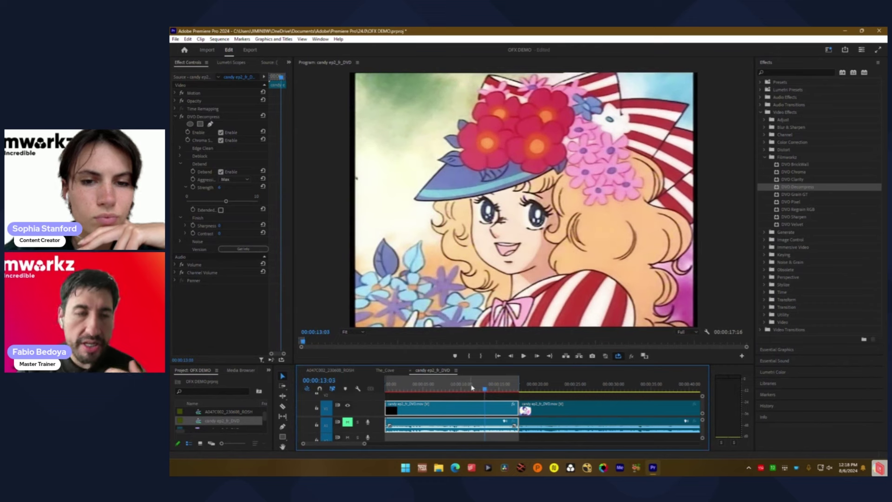
click(175, 117)
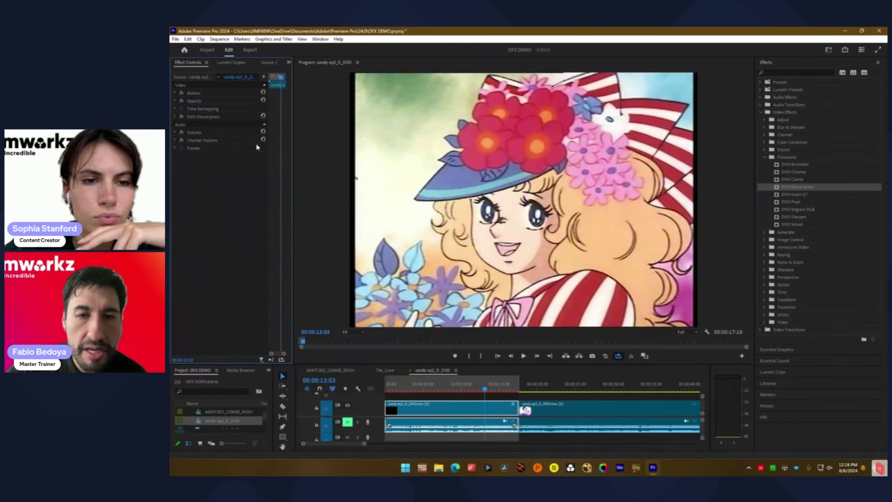
Step: Go to 00:00:14:14 and examine the colour edges around the girl's hand, chin and striped sleeve
scroll(537, 246, up, 1)
drag(494, 390, 495, 390)
scroll(467, 255, down, 1)
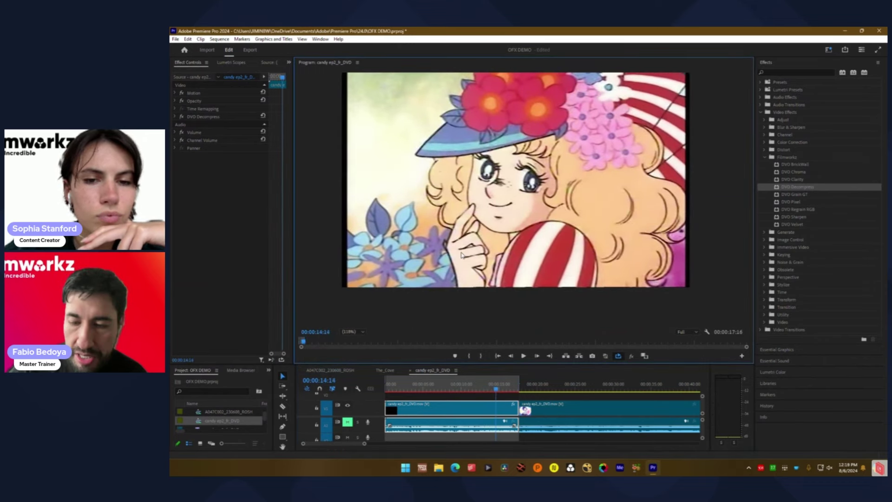
scroll(462, 255, up, 6)
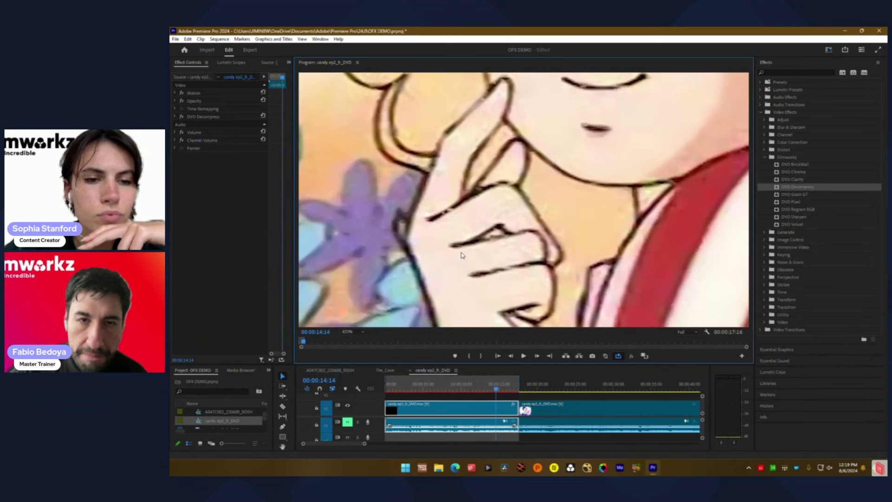
scroll(477, 295, down, 5)
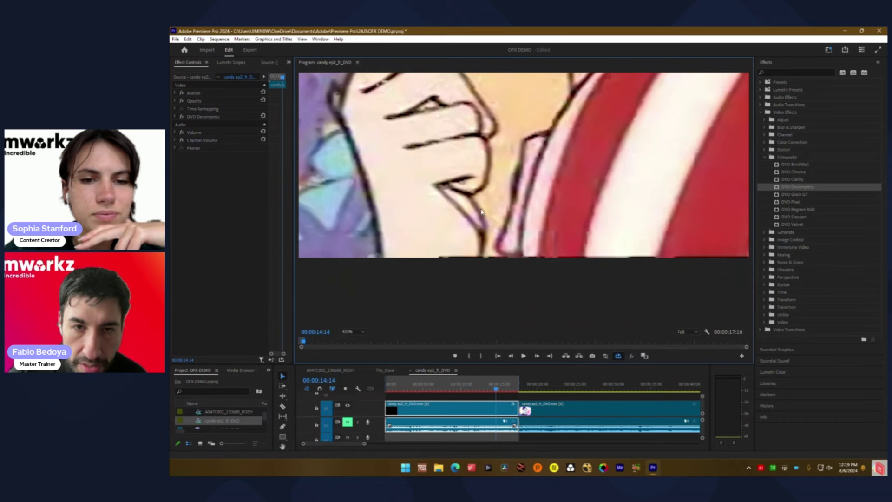
scroll(481, 212, up, 5)
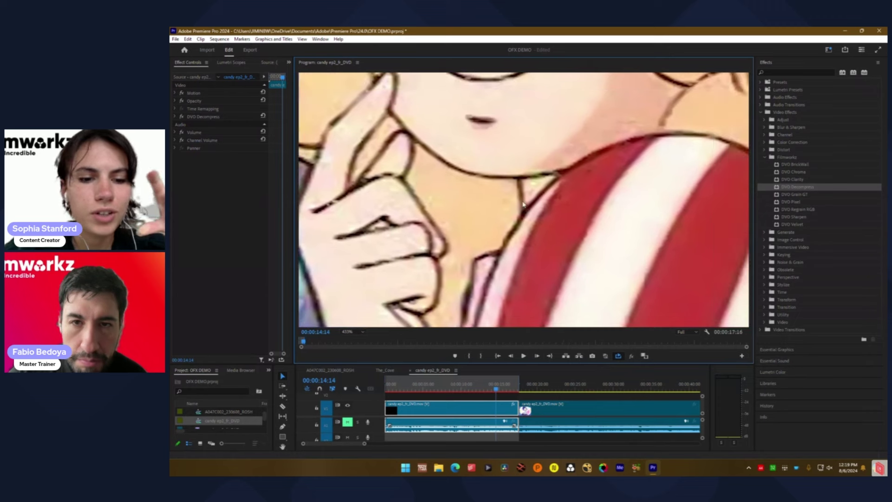
scroll(523, 205, down, 2)
scroll(501, 208, left, 2)
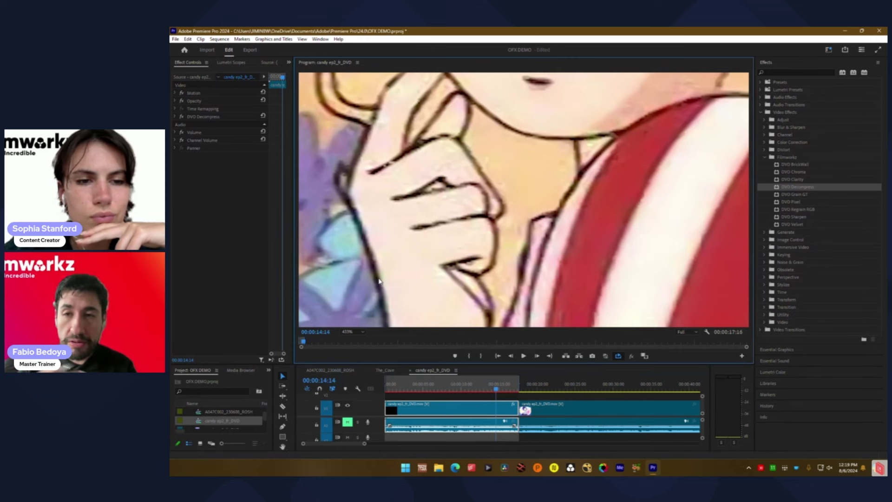
Step: Add DVO Chroma to the clip below DVO Decompress and reveal its Strength slider
click(793, 173)
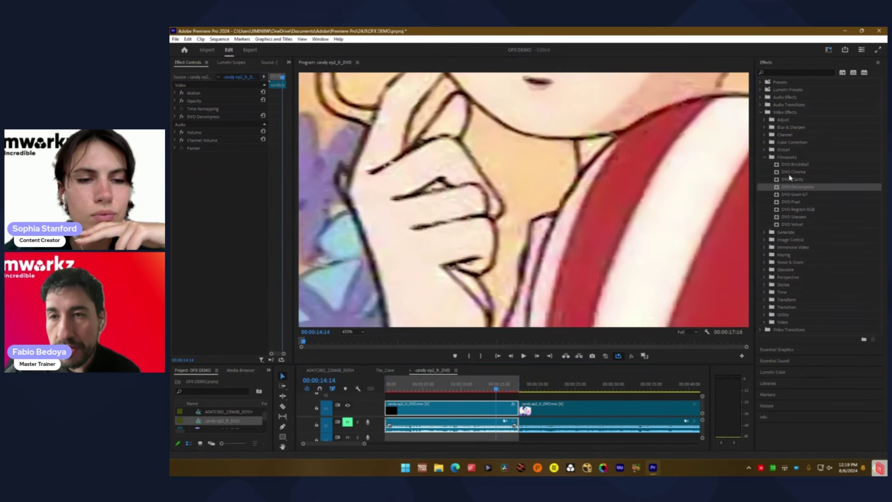
drag(793, 173, 240, 230)
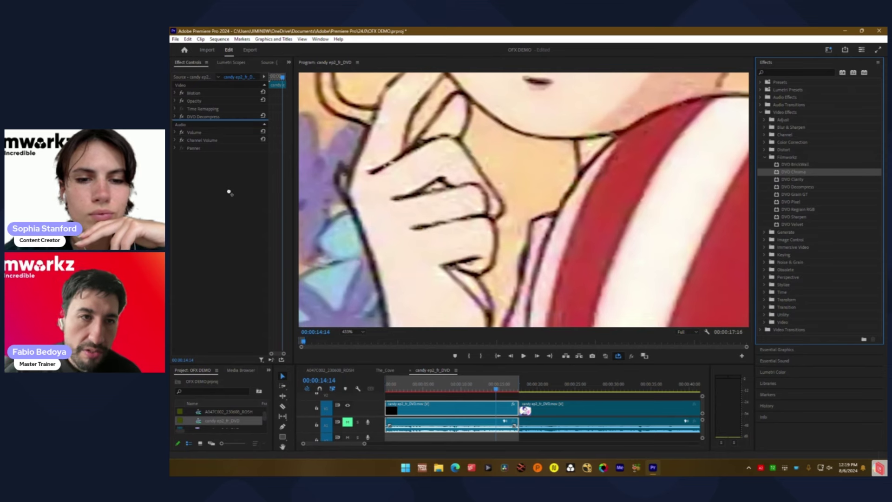
drag(229, 192, 231, 183)
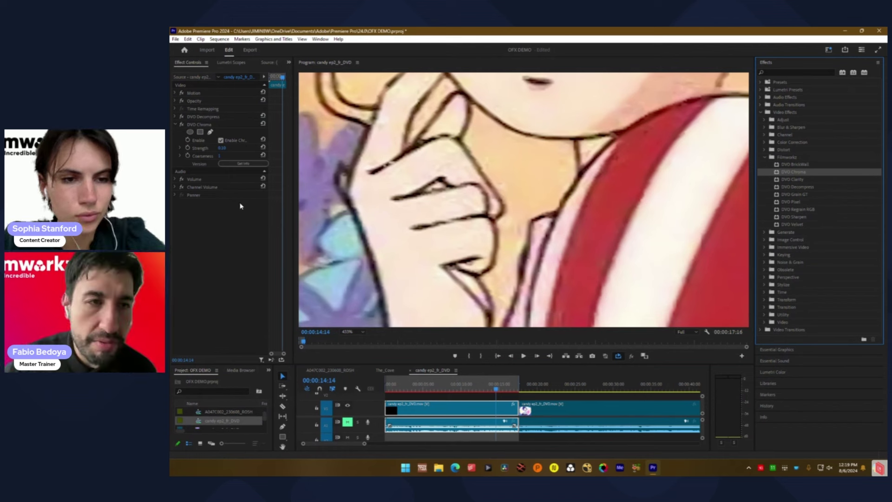
click(180, 148)
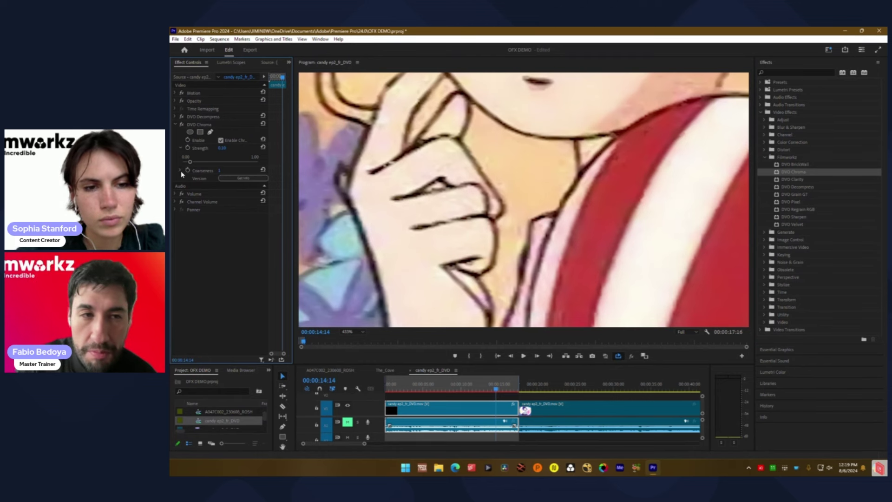
Step: Reveal DVO Chroma's Coarseness slider and set Strength to 1.00
click(181, 171)
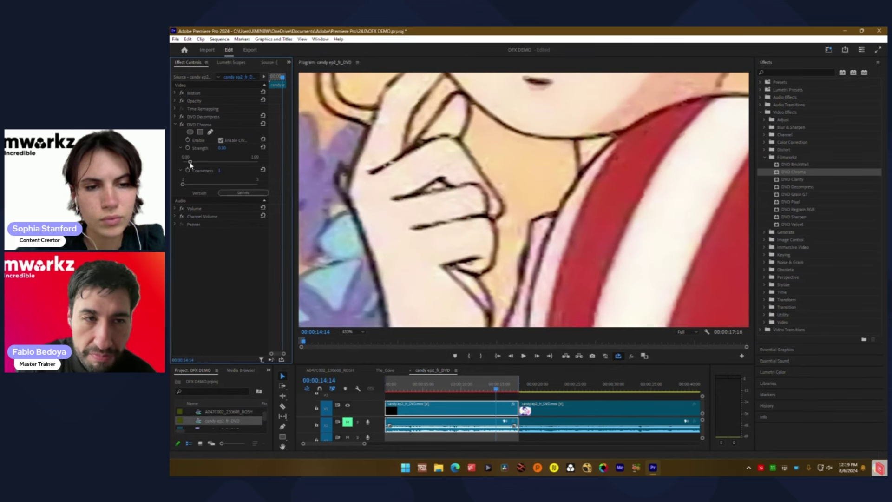
drag(189, 161, 246, 161)
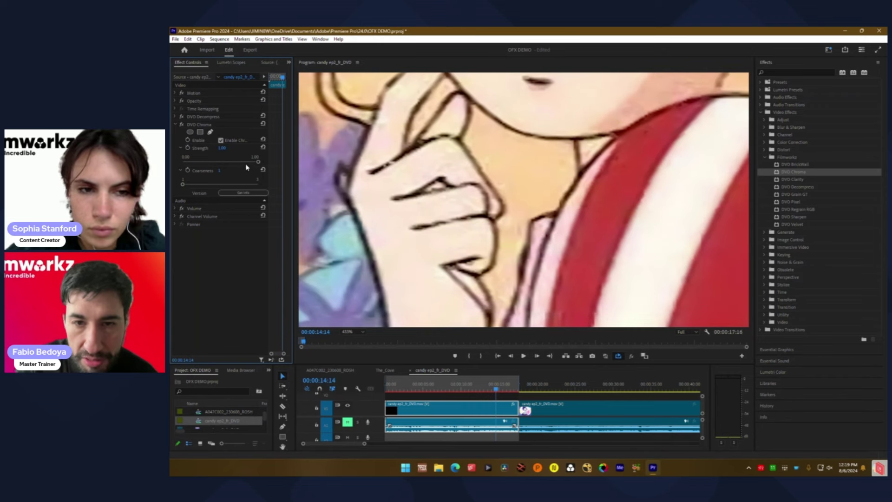
drag(524, 198, 458, 202)
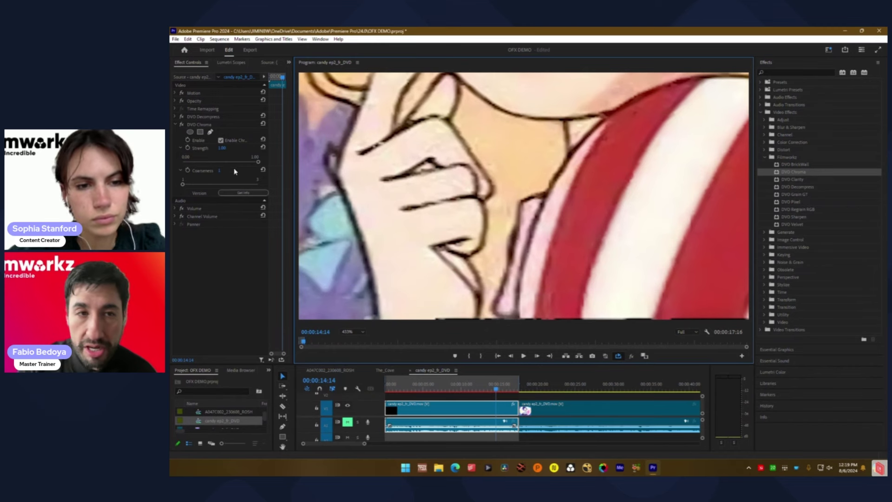
drag(258, 161, 307, 160)
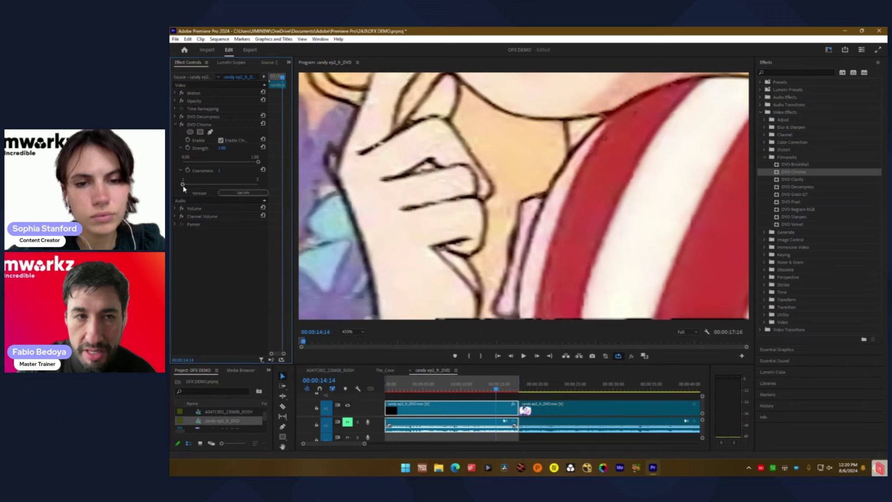
Step: Try low and maximum Coarseness values in DVO Chroma and leave the setting near its low end
mouse_move(199, 185)
mouse_down()
mouse_move(223, 184)
mouse_move(212, 186)
mouse_up()
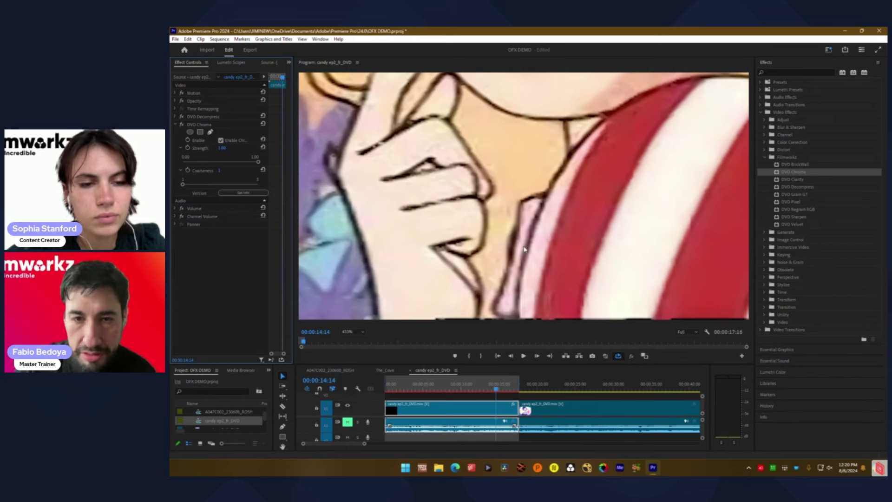
scroll(524, 249, down, 1)
drag(183, 186, 221, 185)
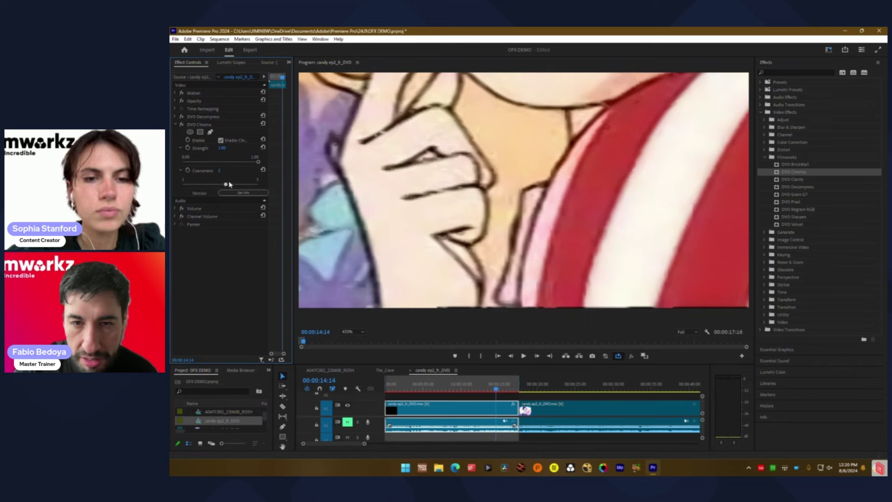
drag(239, 184, 249, 182)
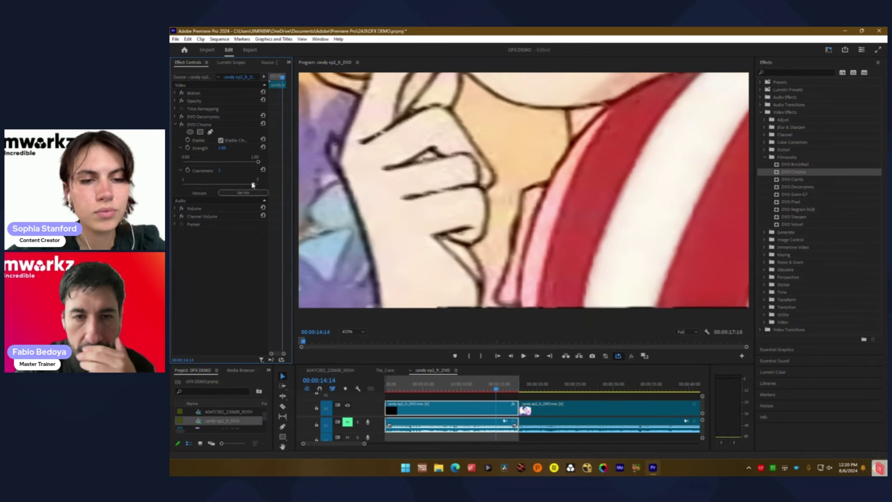
drag(249, 185, 191, 193)
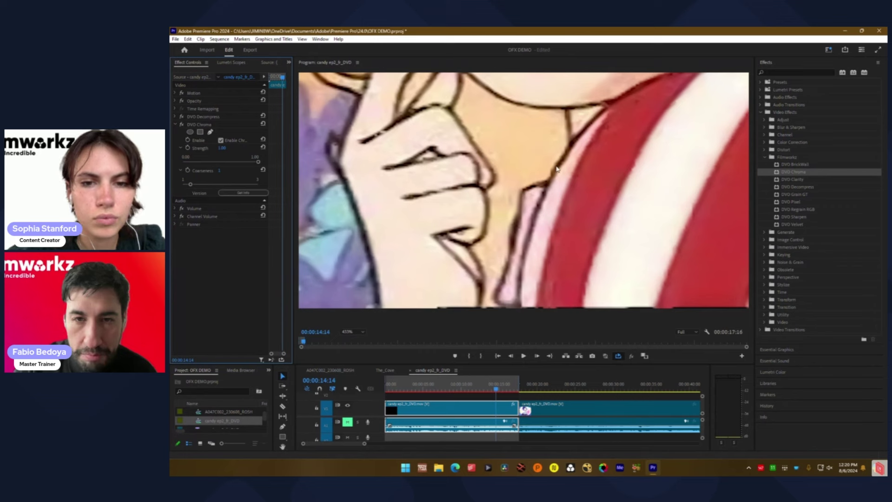
drag(190, 185, 288, 181)
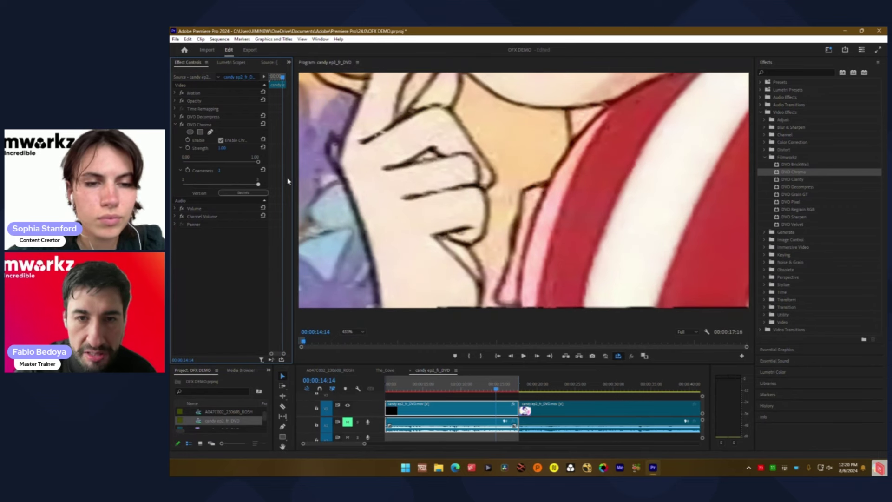
drag(231, 183, 208, 188)
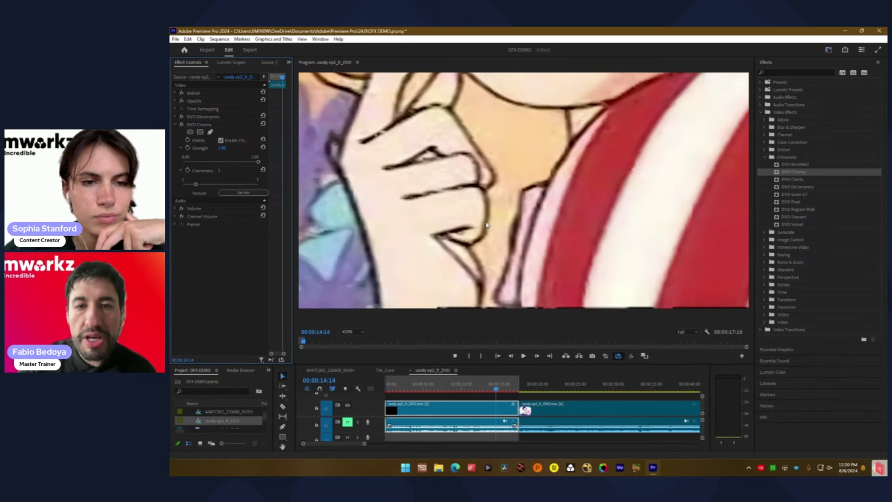
Step: Compare the colour edges around the girl's hand, chin and striped sleeve with DVO Chroma switched off and on
click(473, 298)
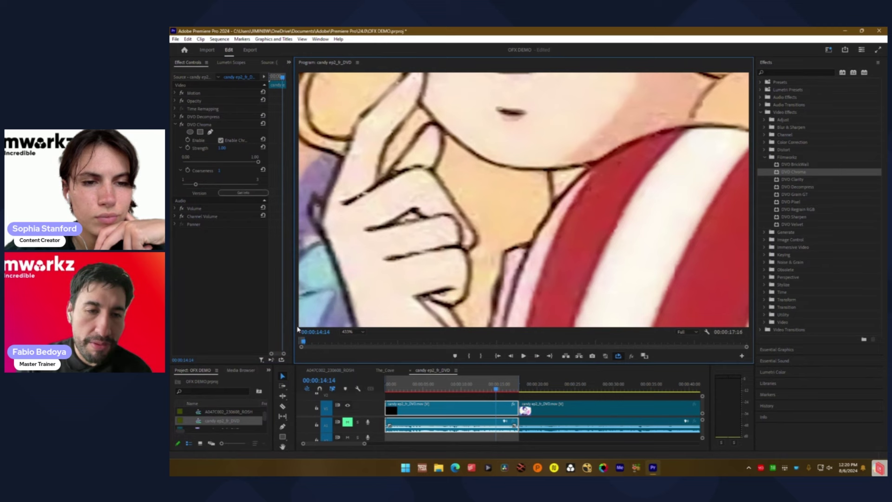
click(352, 331)
click(349, 342)
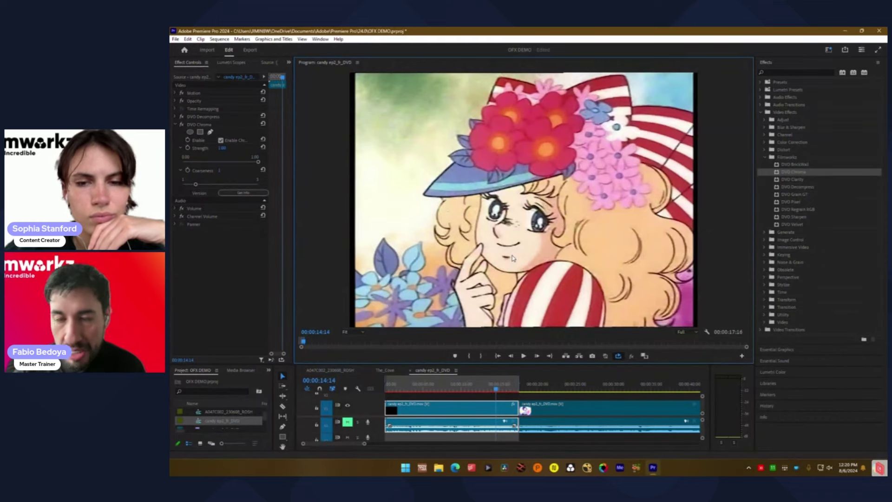
scroll(513, 258, up, 5)
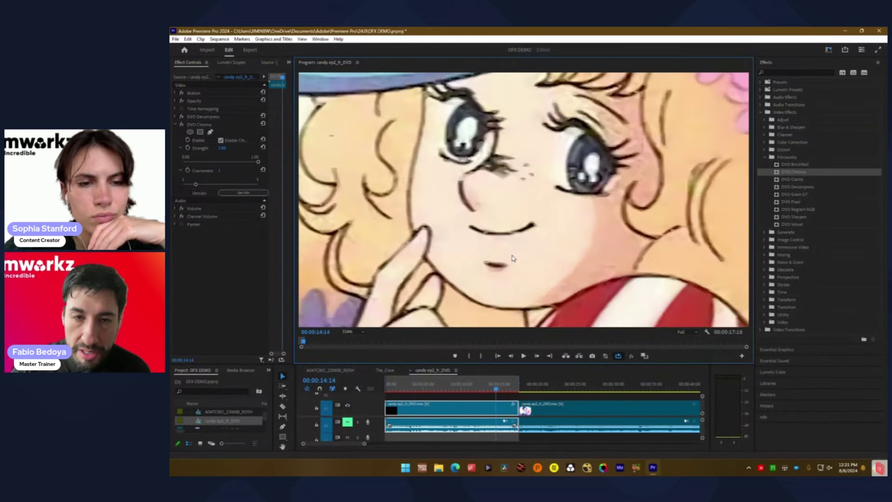
scroll(533, 242, down, 5)
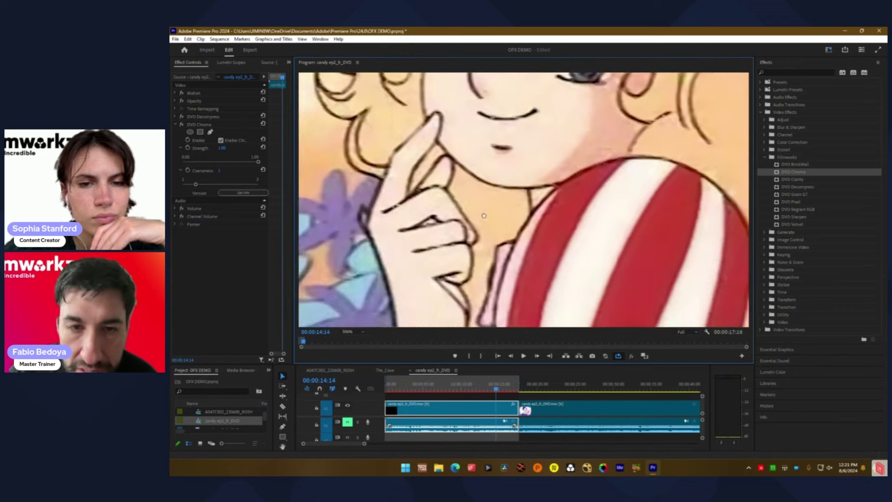
scroll(466, 247, up, 3)
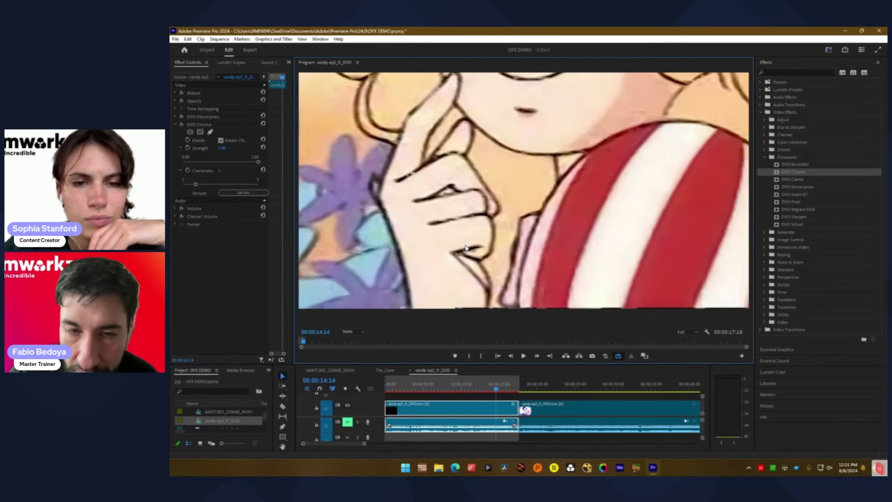
click(182, 125)
click(182, 125)
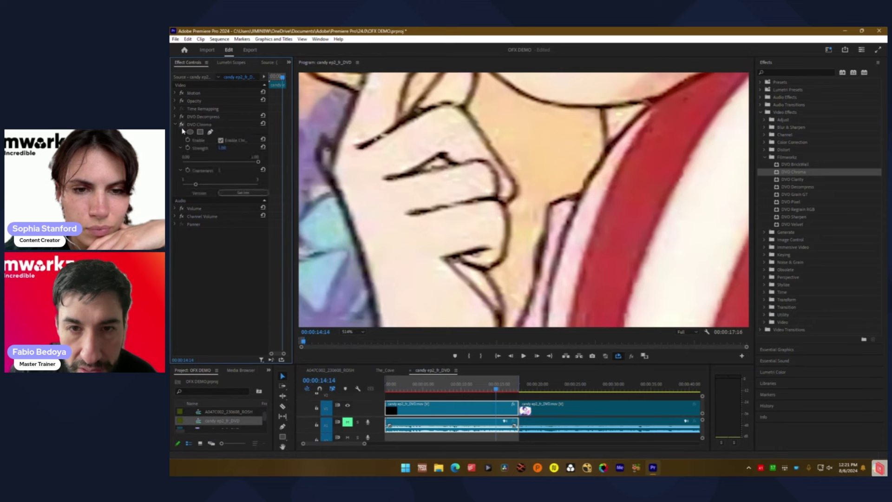
click(182, 125)
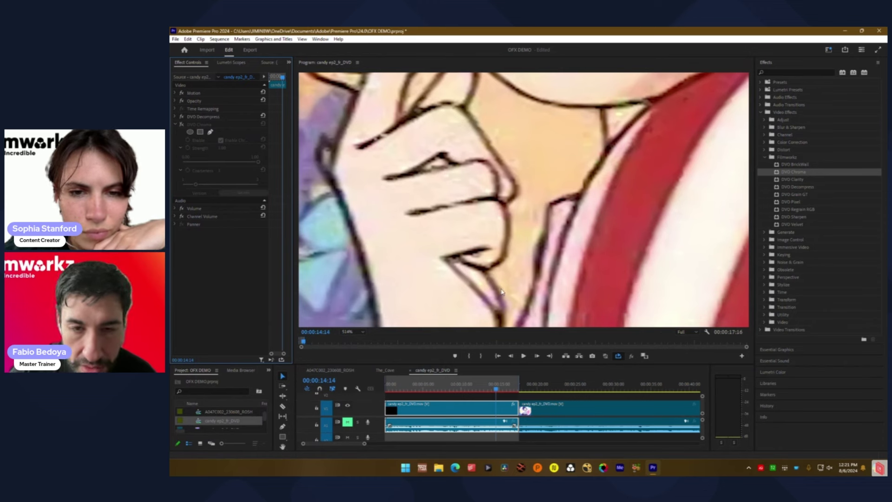
click(181, 124)
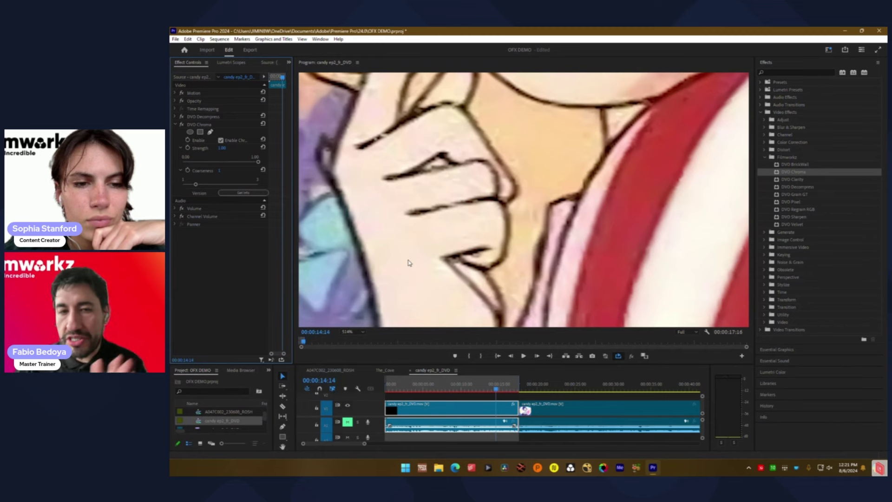
Step: Fit the whole frame in the program view and collapse the DVO Chroma settings
click(348, 331)
click(349, 343)
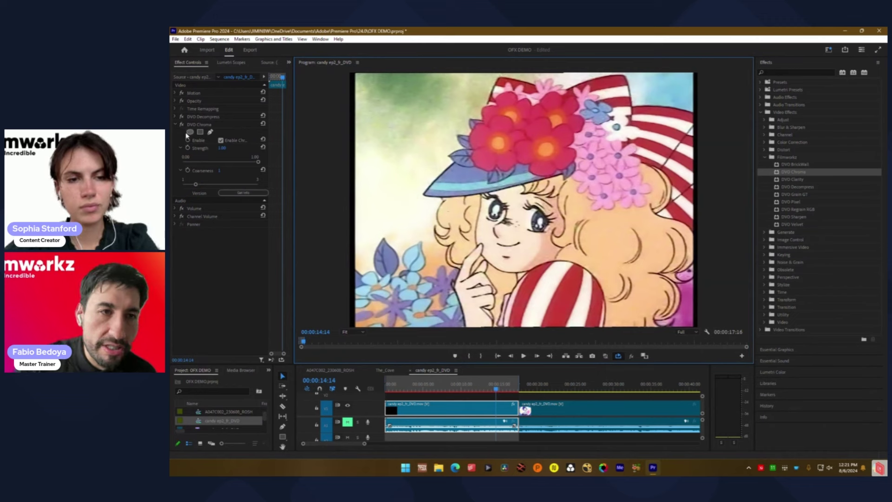
click(176, 125)
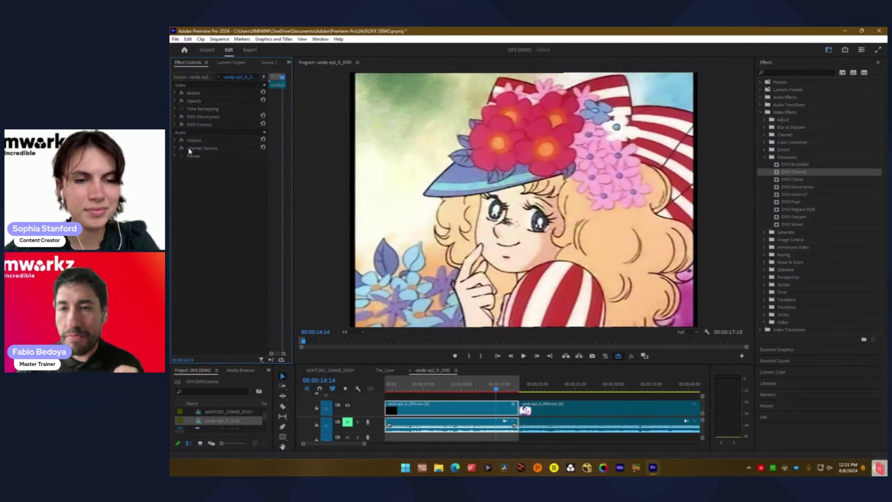
Step: Enlarge the girl's face in the program view and add DVO Velvet to the clip below DVO Chroma
click(798, 224)
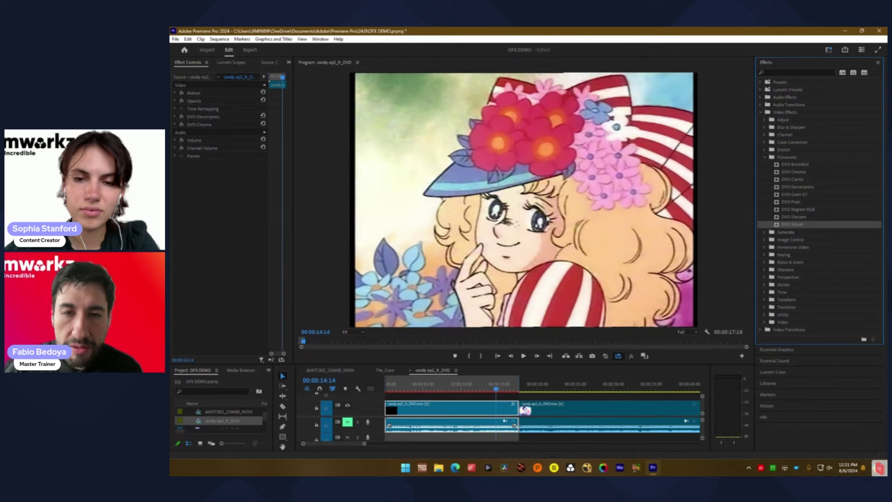
scroll(553, 213, up, 1)
scroll(542, 210, up, 3)
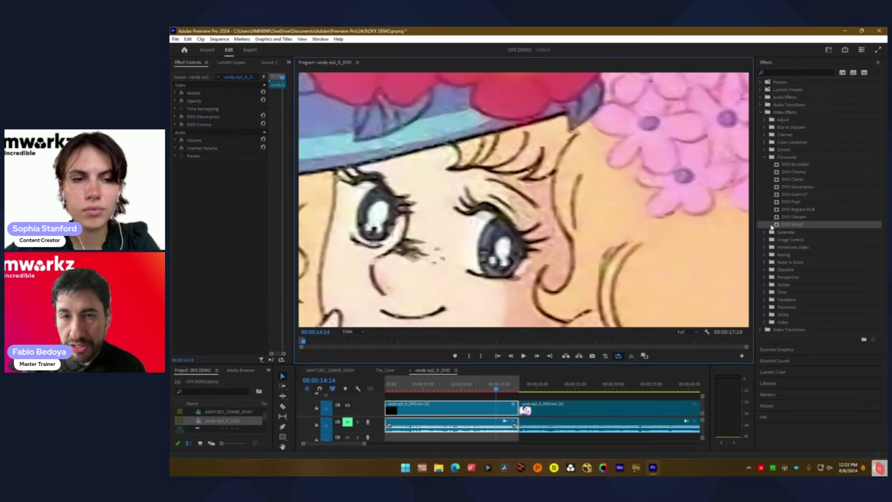
drag(779, 227, 218, 214)
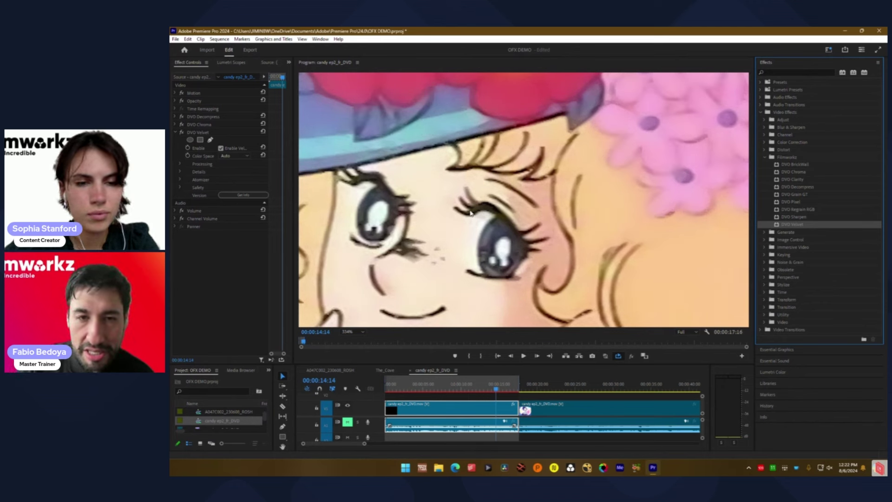
Step: Compare the girl's face and the hat flowers with DVO Velvet switched off and on
click(180, 132)
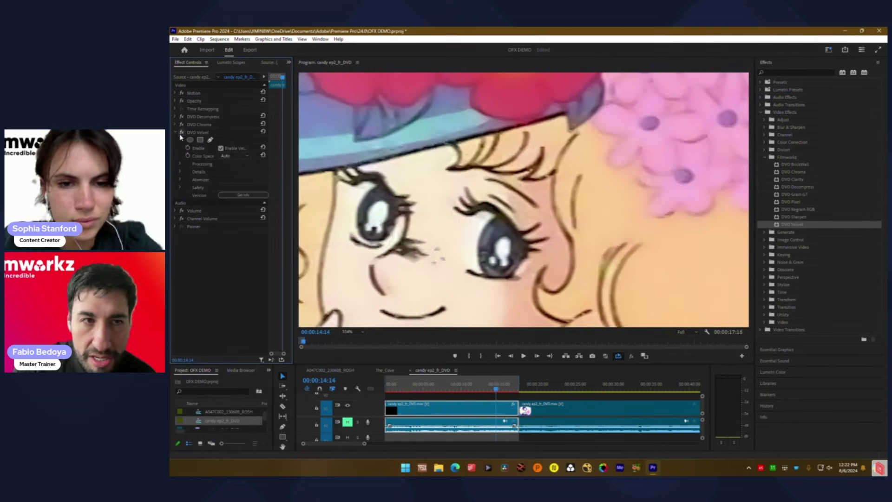
drag(613, 215, 641, 227)
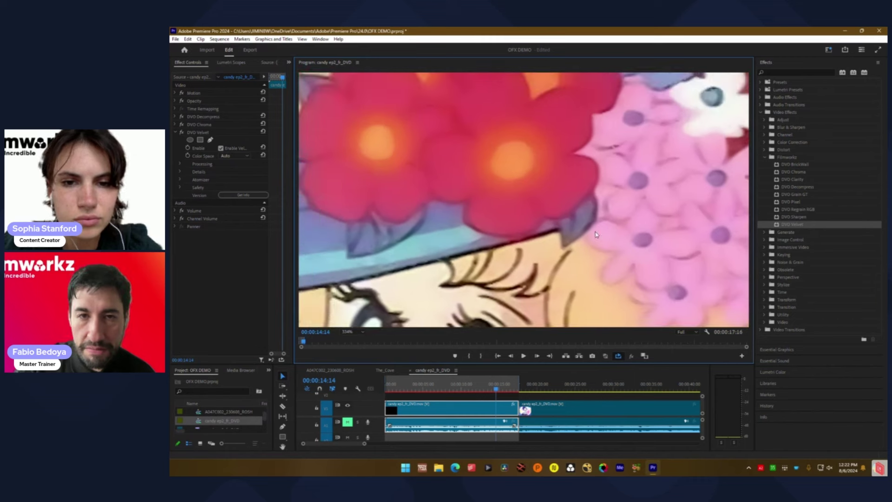
click(191, 135)
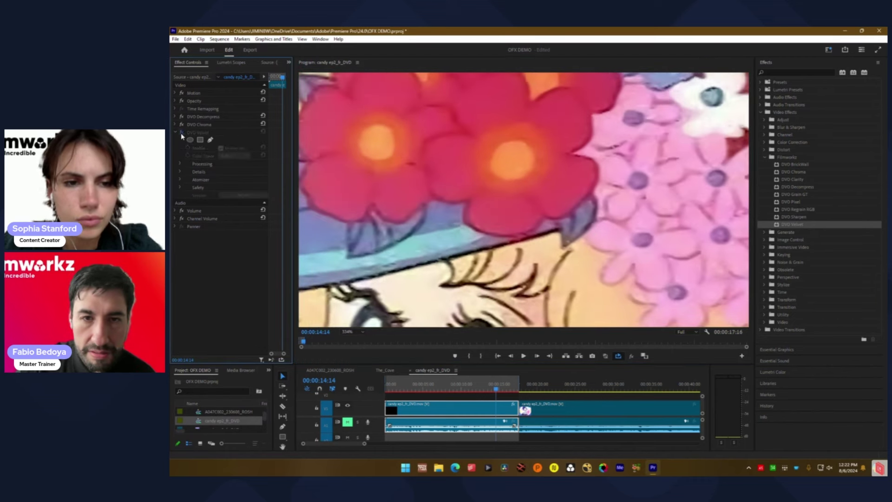
drag(422, 311, 451, 189)
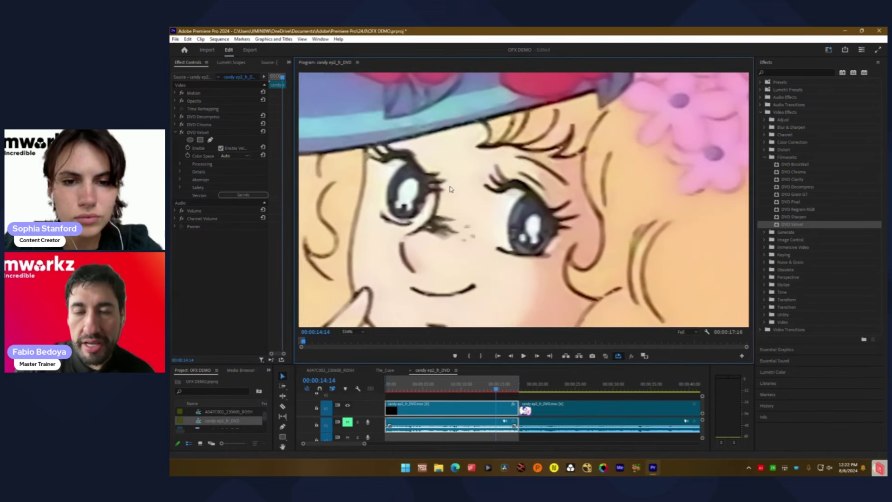
Step: Expand DVO Velvet's Processing and Details settings and set both Contrast and Sharpness to 1.00
click(179, 164)
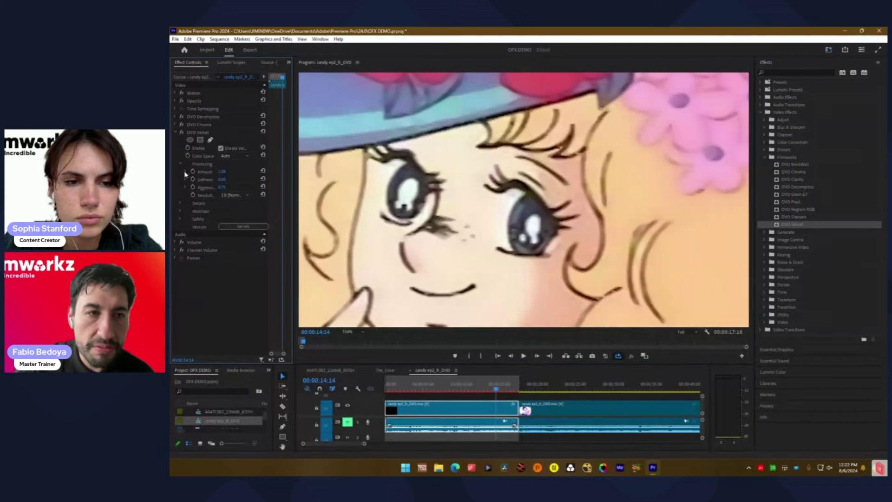
click(186, 172)
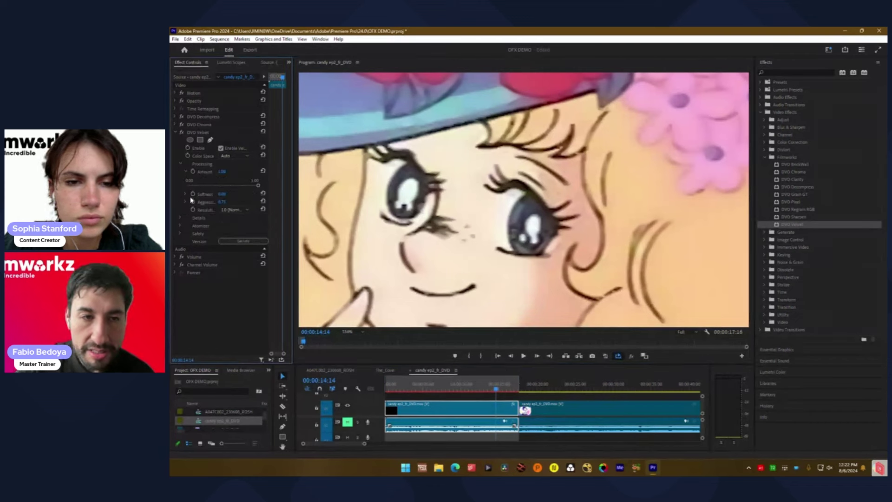
click(179, 218)
click(186, 225)
click(186, 247)
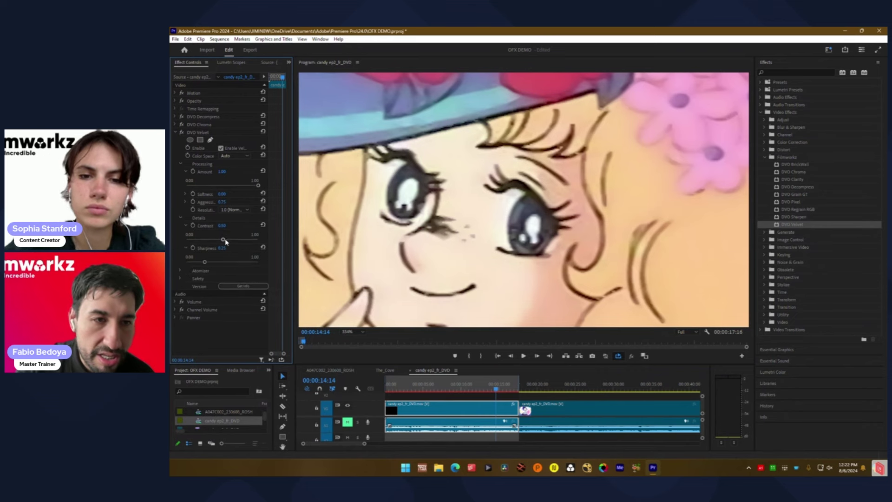
drag(223, 240, 258, 239)
drag(204, 262, 258, 262)
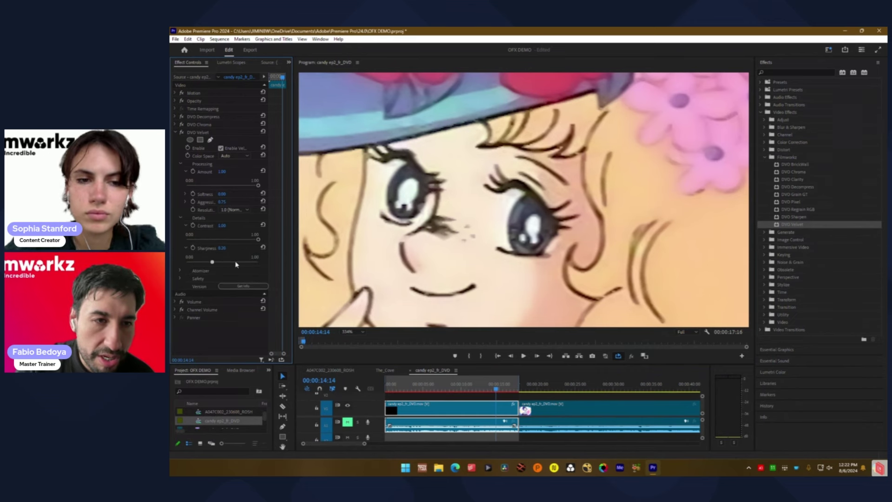
Step: Expand DVO Velvet's Safety settings and set Overall to 1.00
click(180, 278)
click(187, 286)
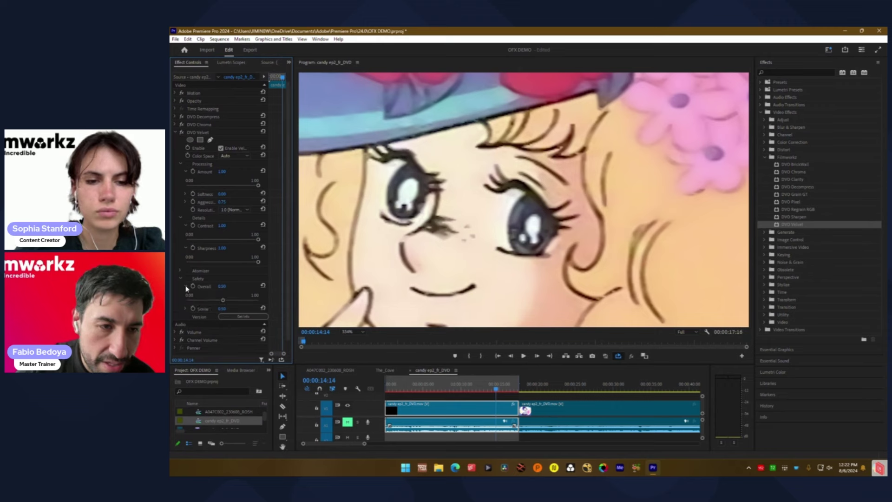
drag(222, 299, 269, 300)
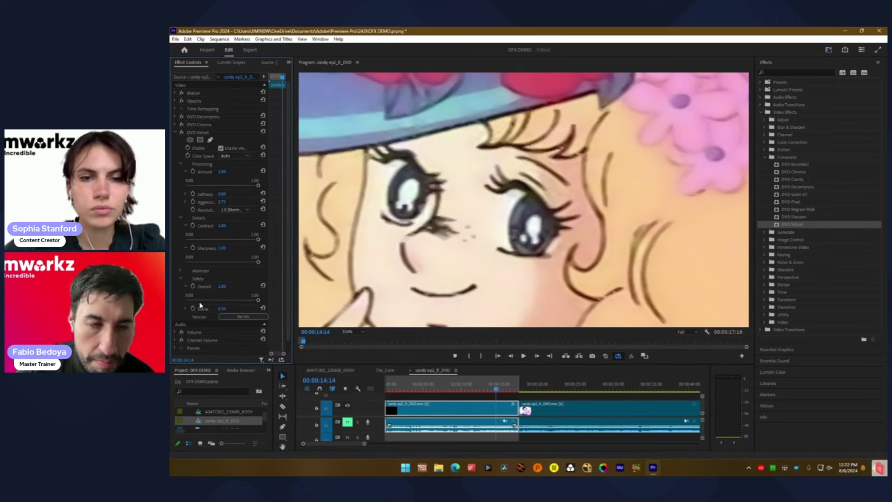
Step: Try a lower Amount in DVO Velvet while viewing the hat flowers, and undo the change
mouse_move(430, 228)
mouse_down()
mouse_move(430, 297)
mouse_move(417, 219)
mouse_up()
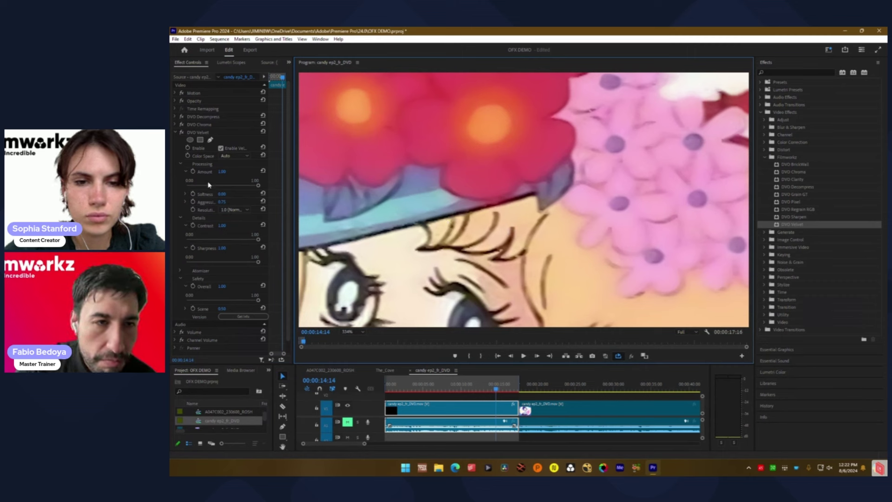
click(185, 194)
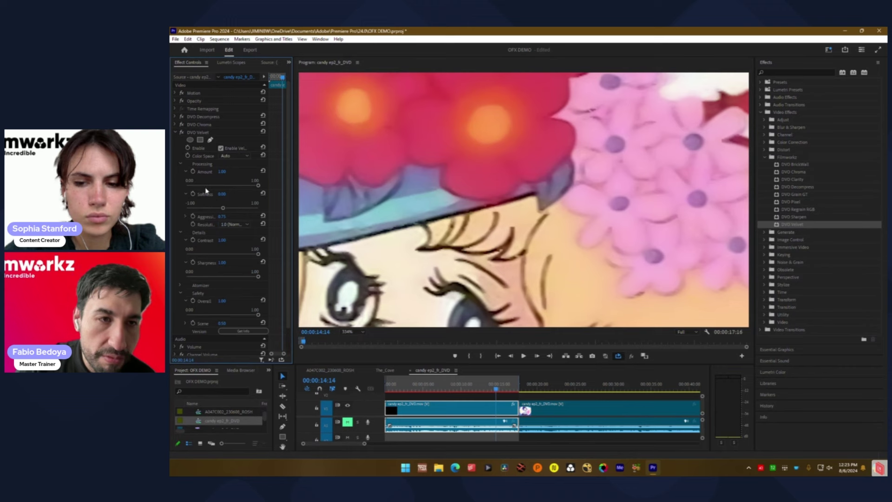
drag(258, 185, 213, 191)
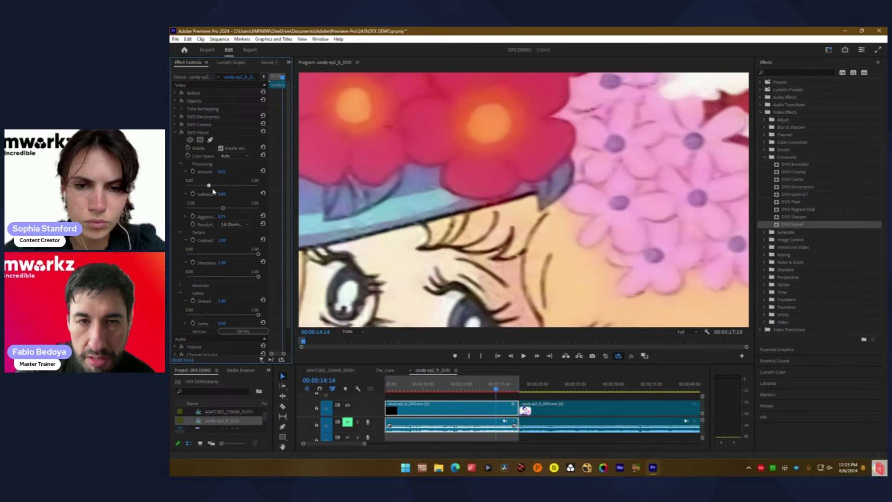
key(ctrl+z)
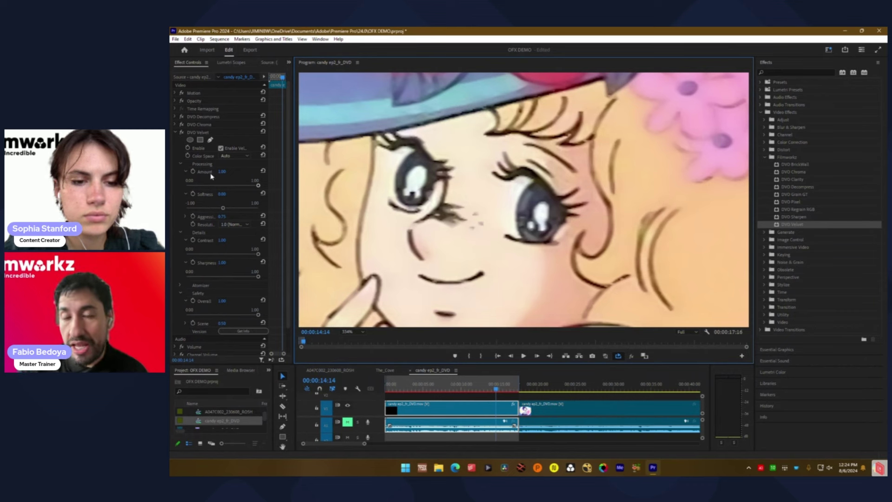
Step: Collapse DVO Velvet's settings, fit the whole frame in the program view and scrub the cartoon clip to 00:00:14:02
click(176, 134)
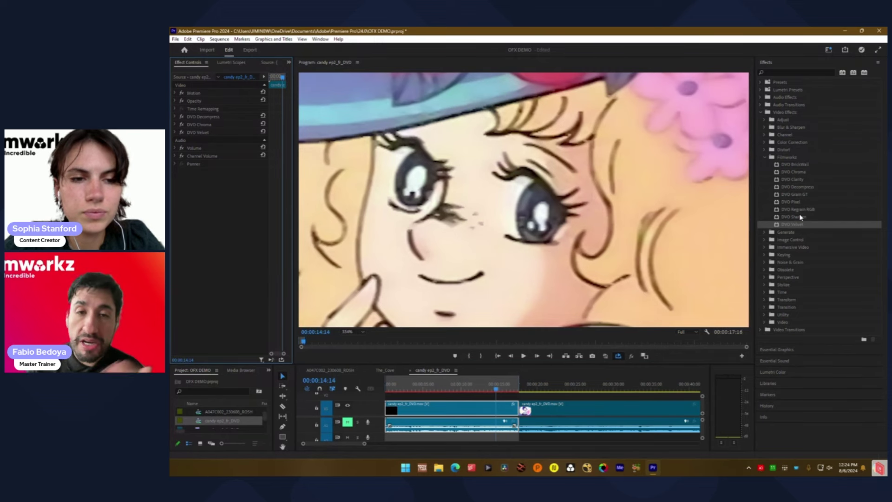
click(442, 390)
drag(442, 391, 447, 377)
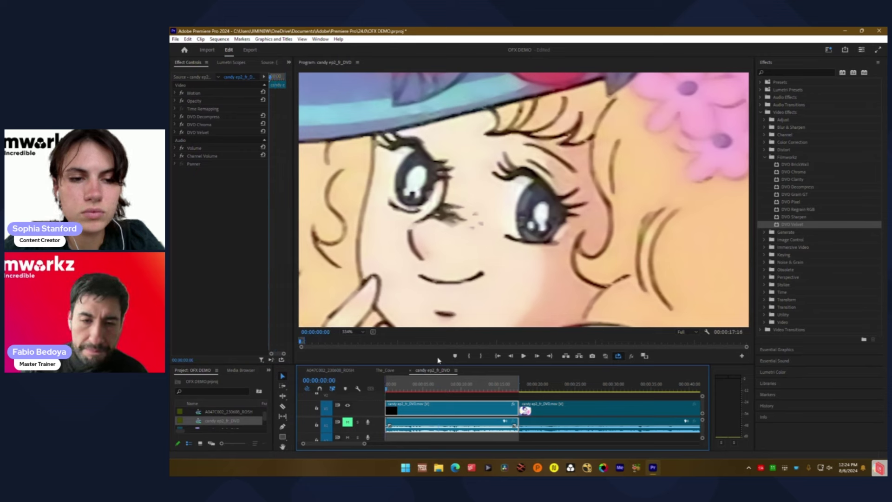
click(352, 332)
click(354, 340)
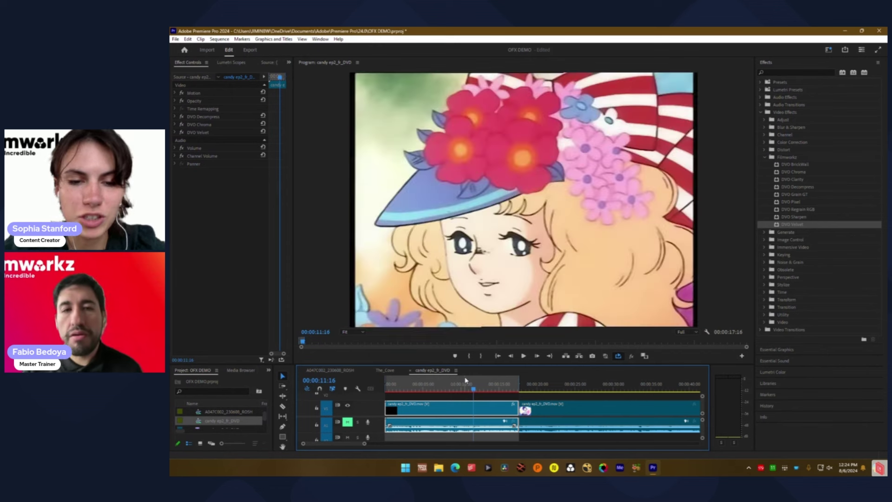
drag(481, 390, 495, 393)
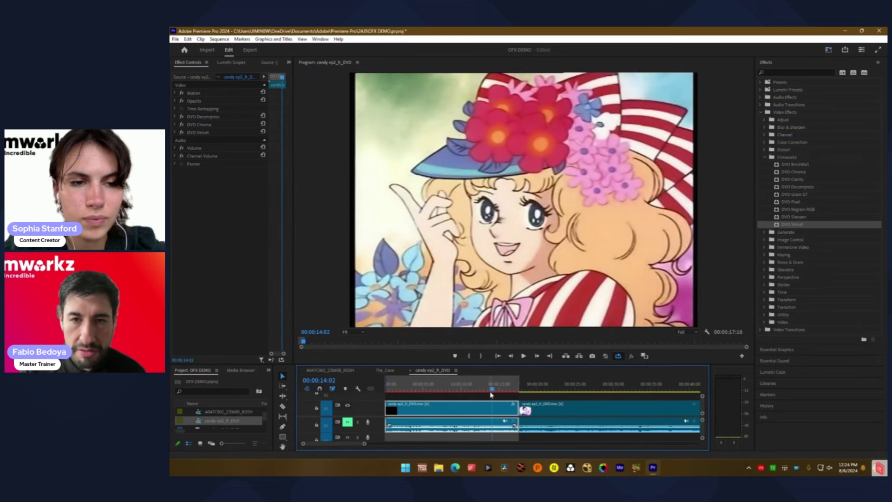
Step: Compare the enlarged face and hat flowers with all effects globally muted and active
click(632, 361)
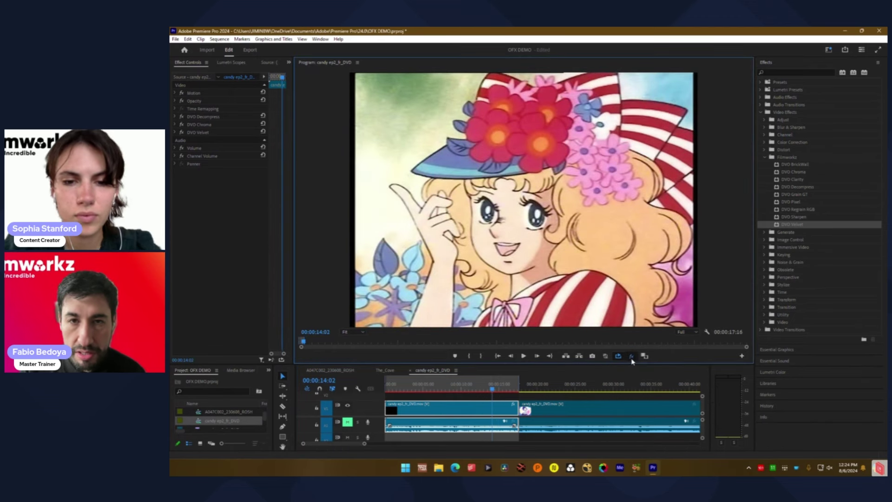
scroll(570, 160, up, 5)
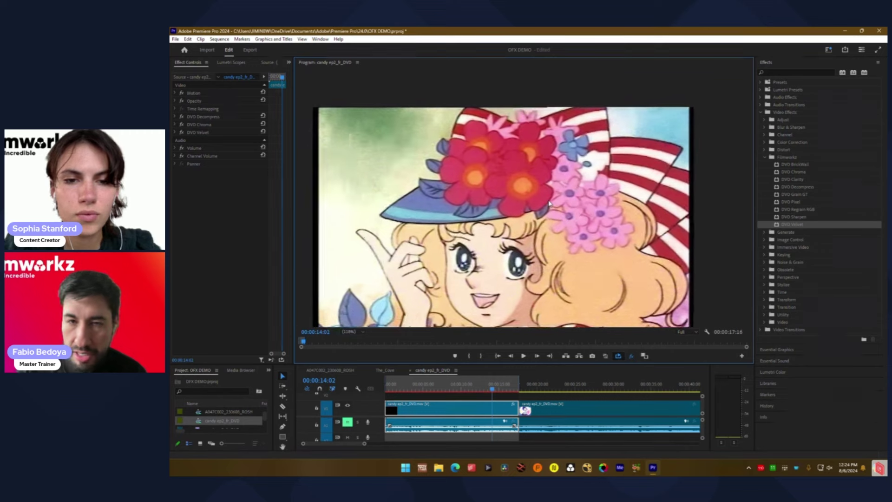
scroll(553, 209, down, 3)
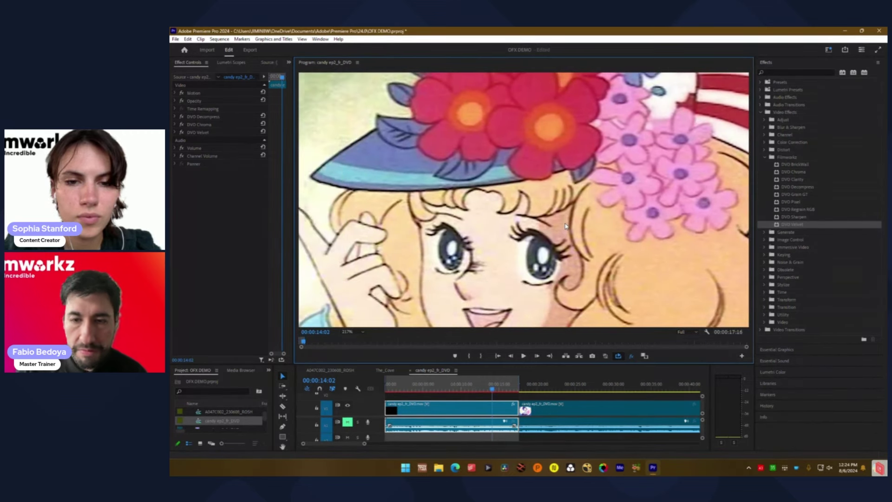
scroll(566, 226, down, 1)
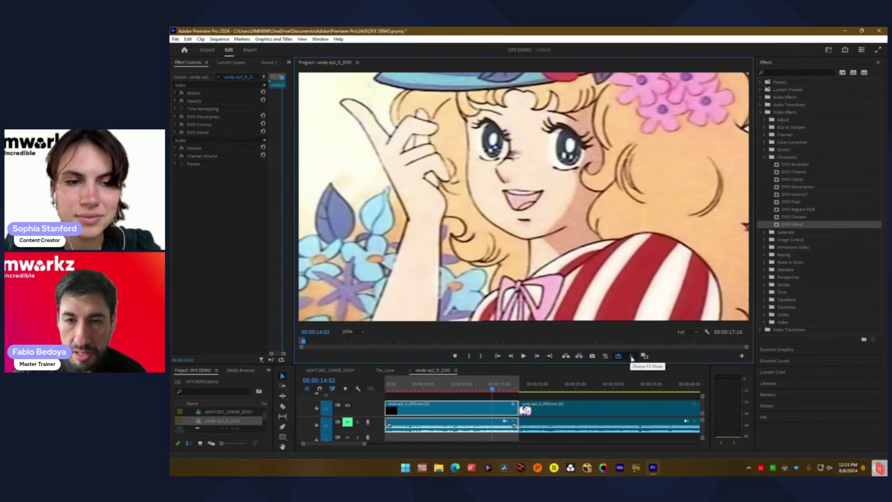
Step: Compare the striped dress, bow, blue flowers and raised hand with and without the effects, and fit the whole frame again
scroll(542, 242, up, 2)
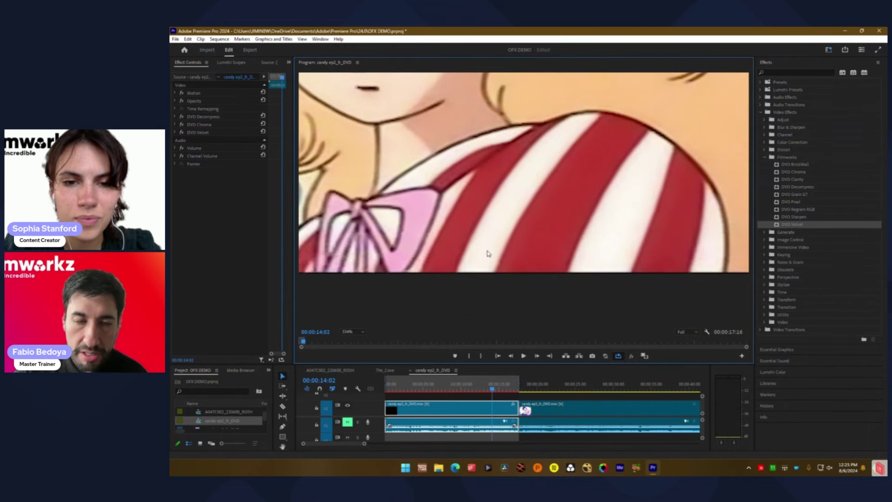
drag(487, 253, 644, 269)
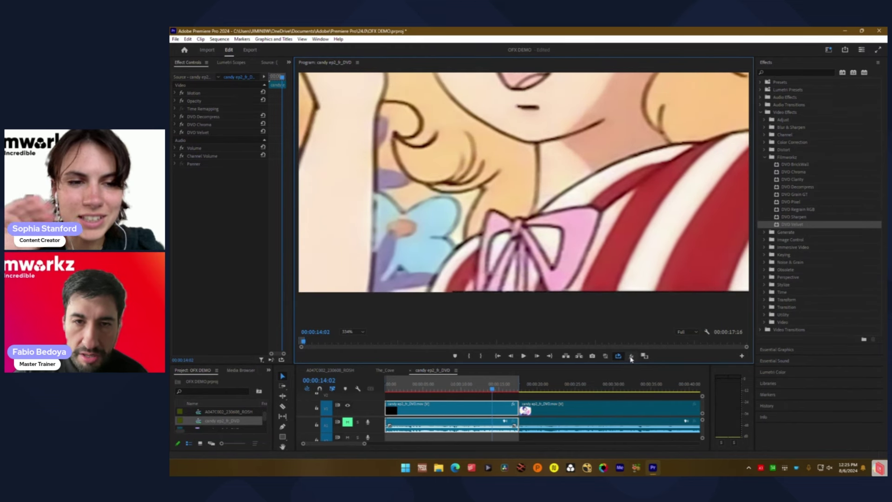
drag(564, 279, 601, 259)
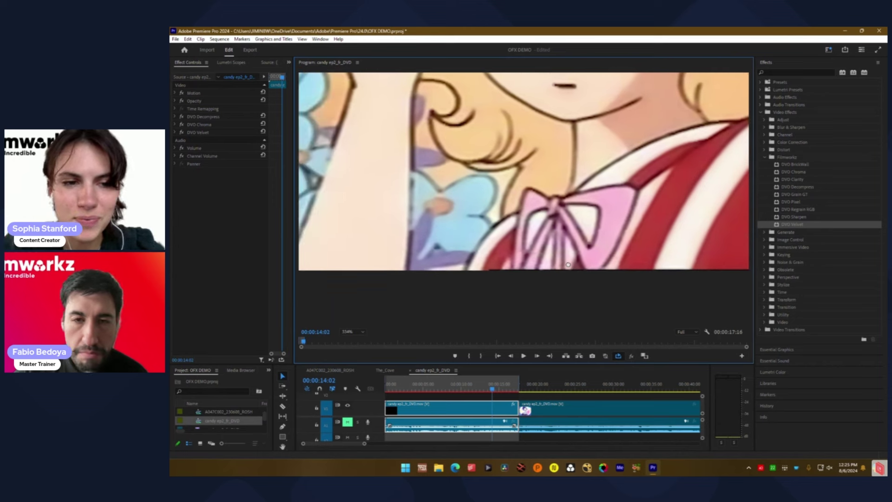
drag(446, 251, 557, 265)
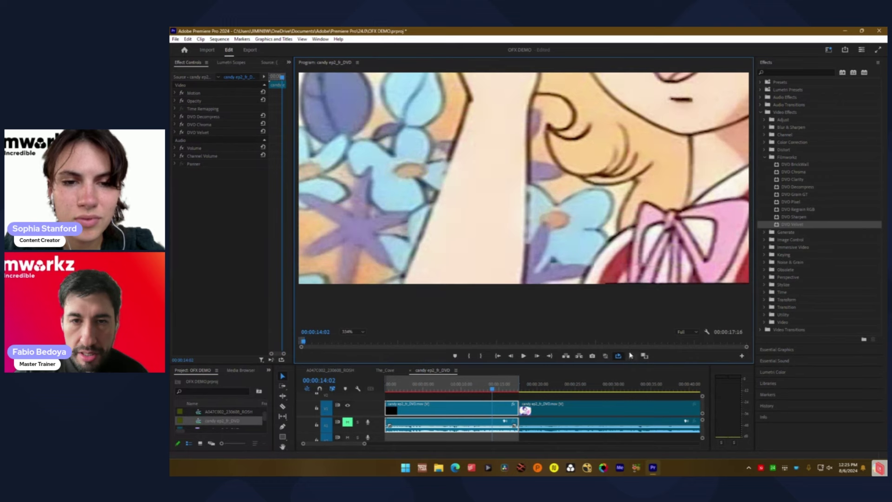
drag(454, 255, 596, 317)
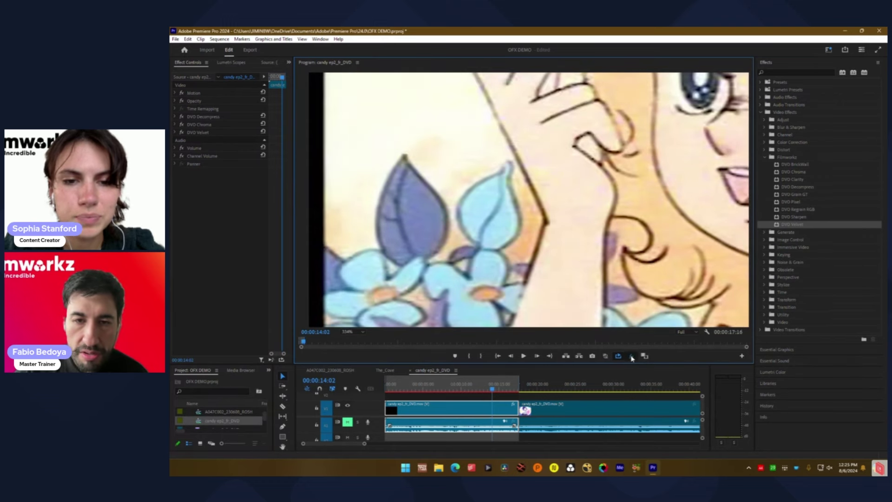
drag(493, 237, 527, 295)
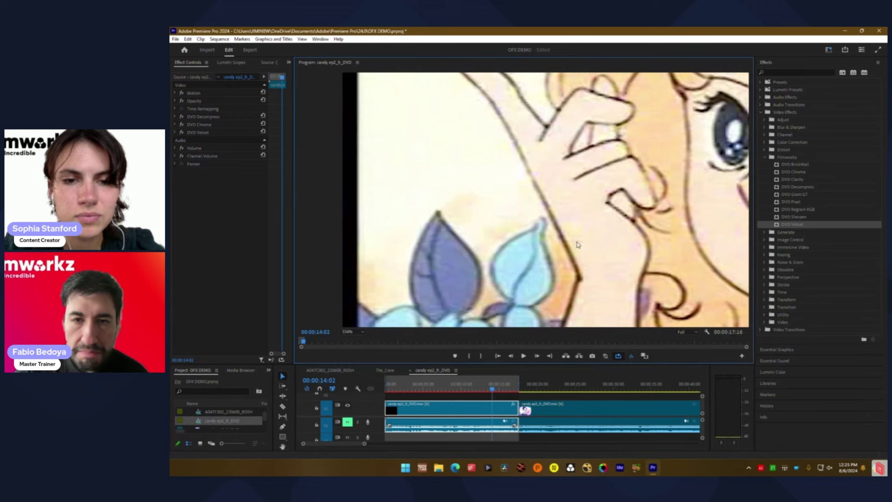
drag(545, 212, 523, 279)
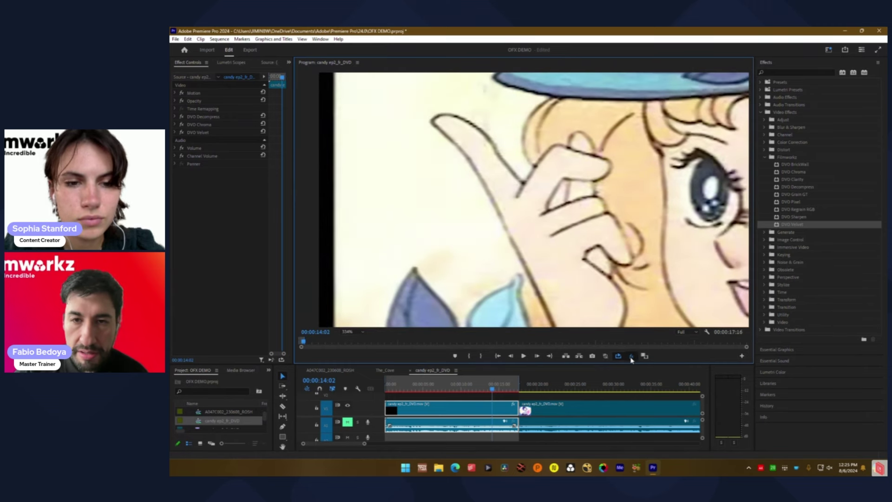
drag(557, 271, 461, 269)
click(360, 331)
click(360, 337)
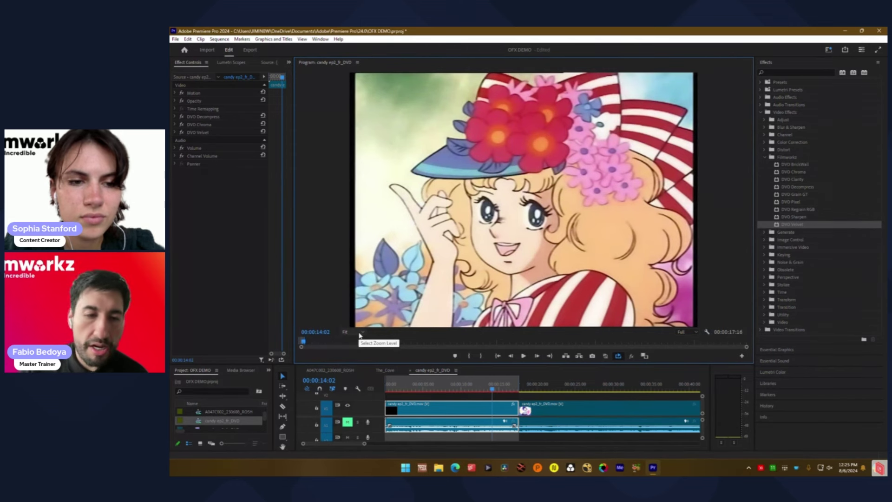
Step: Open the A047C002 sequence, review the shot of the woman by the fire, and fit the frame at 00:00:09:09
double_click(199, 413)
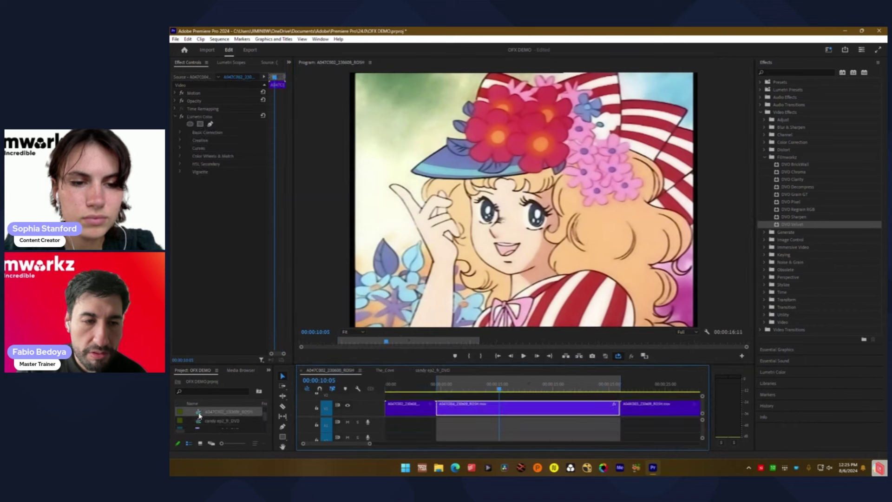
click(455, 388)
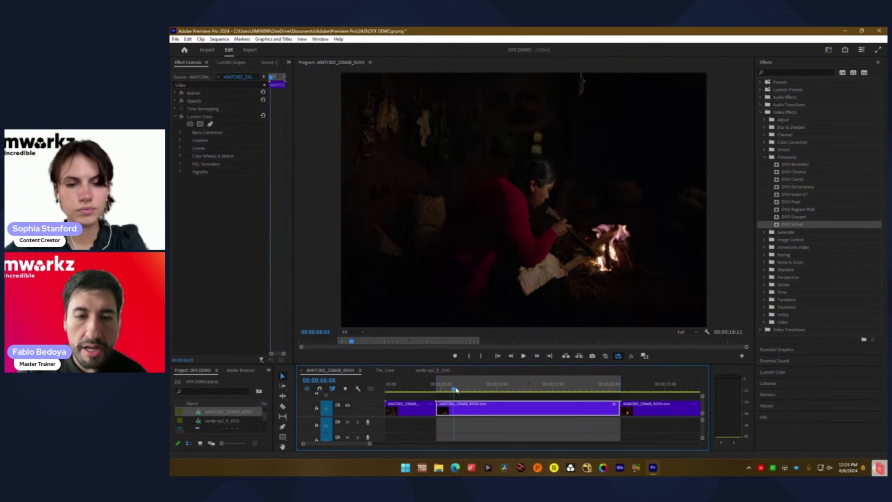
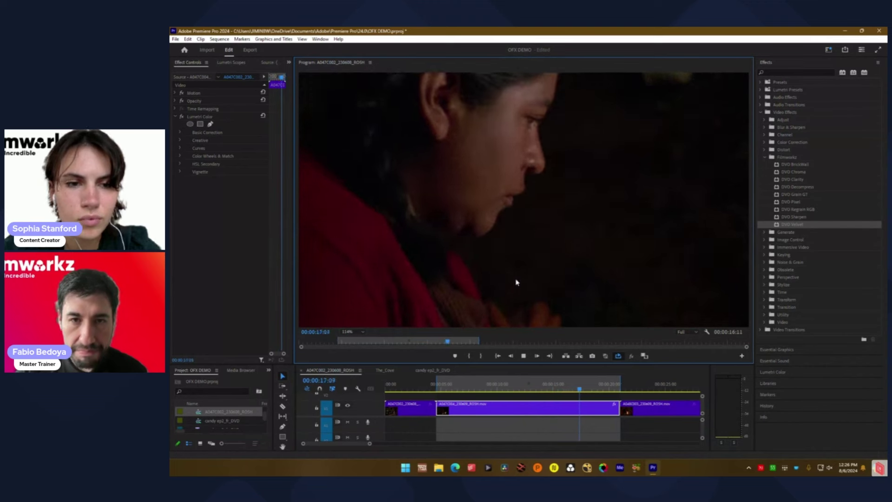
key(space)
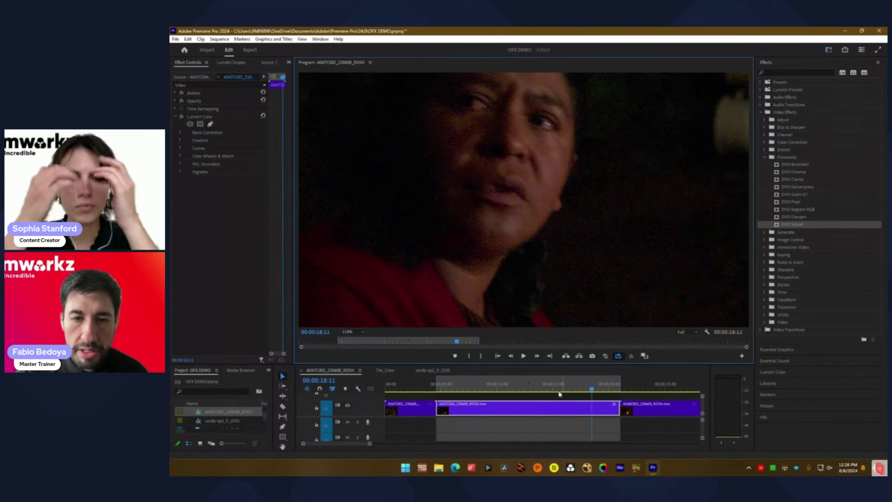
drag(559, 393, 489, 390)
click(343, 332)
click(348, 340)
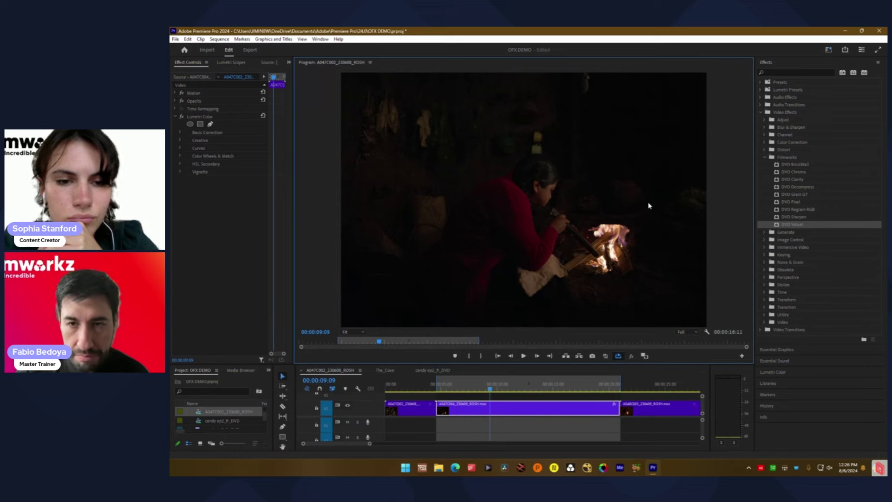
Step: Examine the noise in the dark background beside the fire during playback, and return to the wider shot at 00:00:07:23
scroll(641, 207, up, 3)
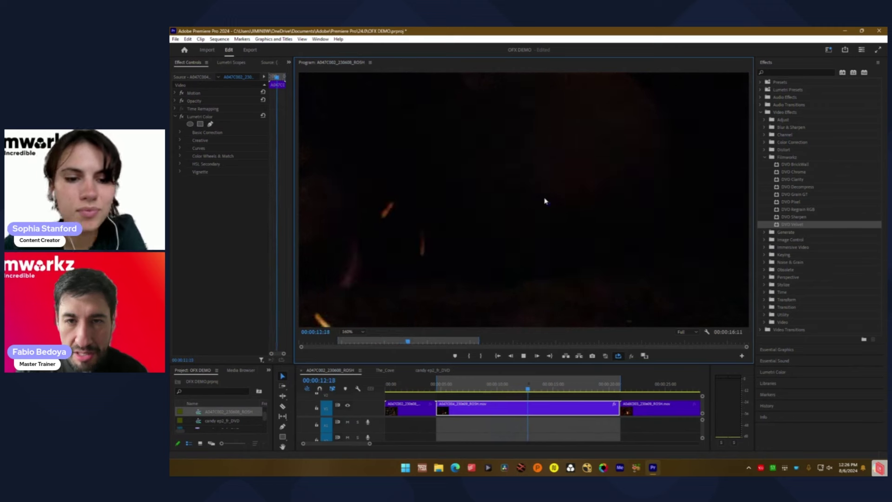
key(space)
drag(551, 225, 517, 231)
scroll(517, 231, up, 3)
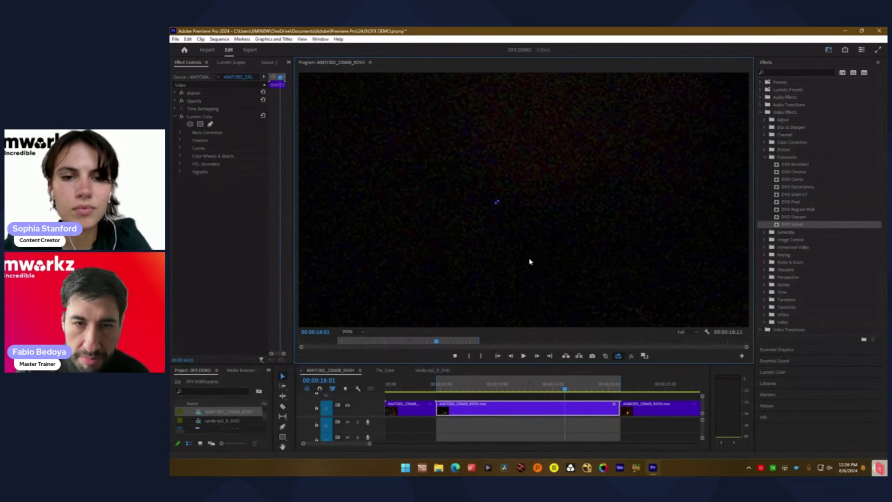
key(space)
click(474, 385)
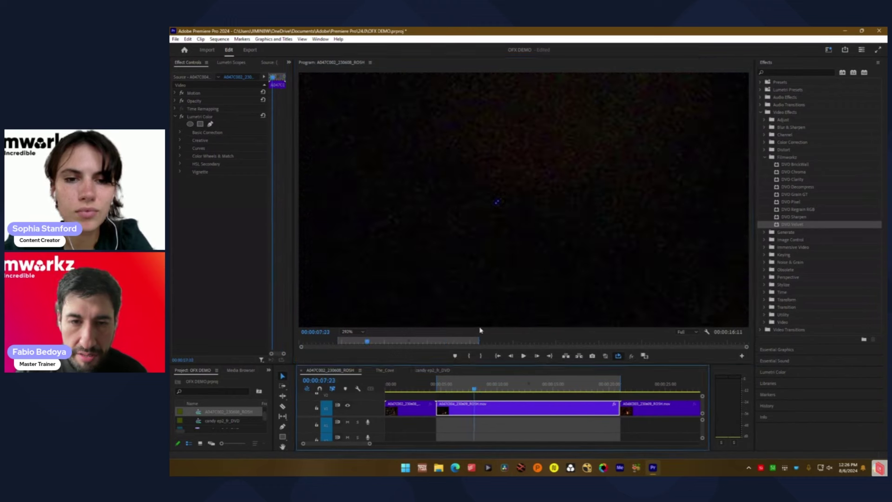
scroll(462, 232, down, 2)
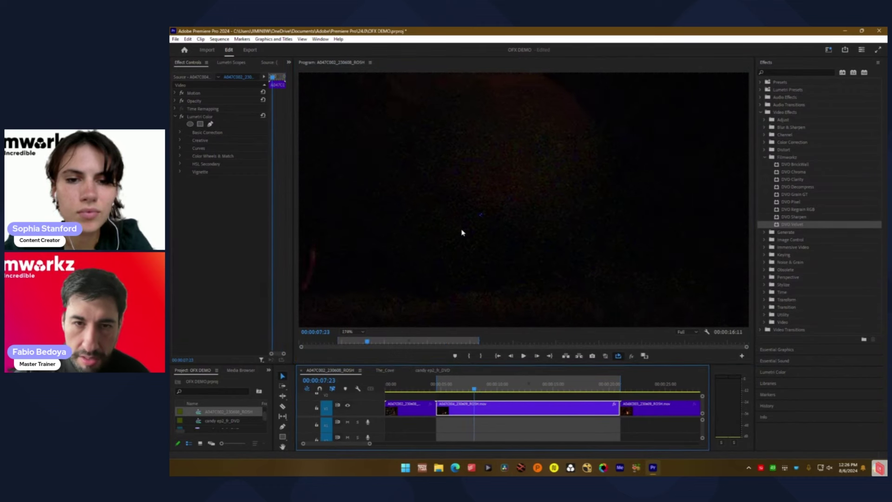
scroll(462, 232, down, 8)
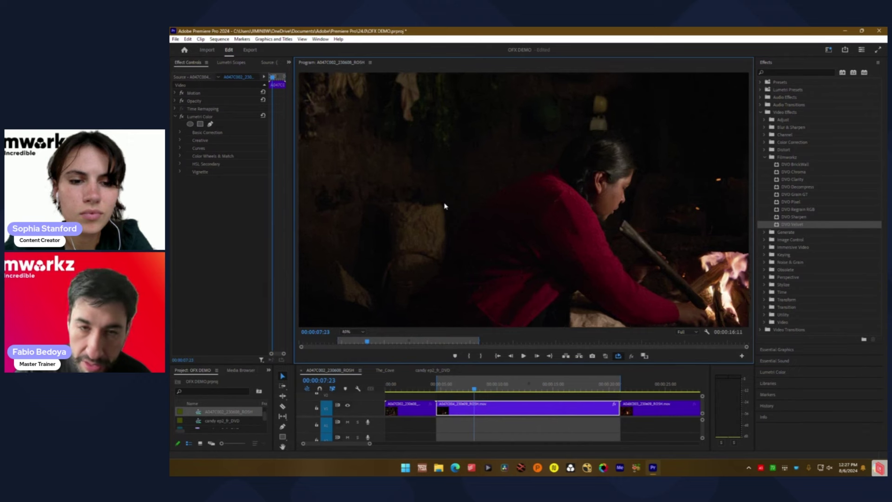
Step: Play the clip enlarged and examine the noise in the dark wall behind the woman and on her red sweater
scroll(445, 206, up, 5)
key(space)
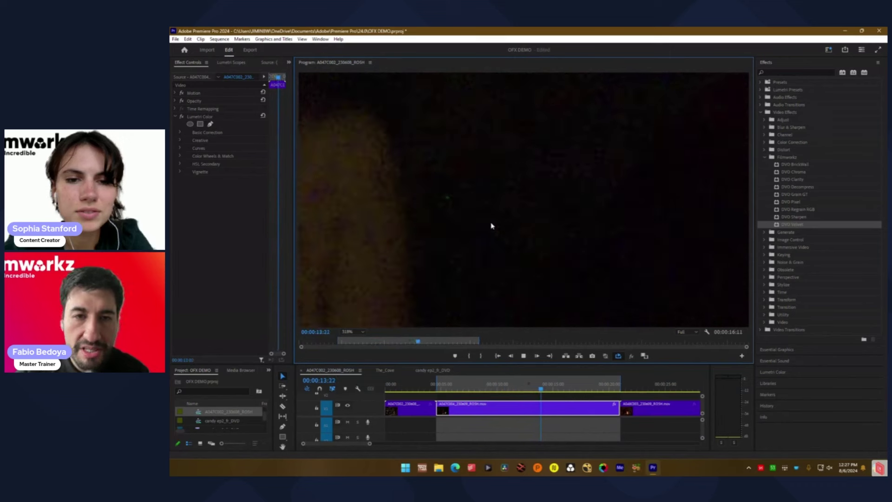
key(space)
scroll(492, 226, down, 5)
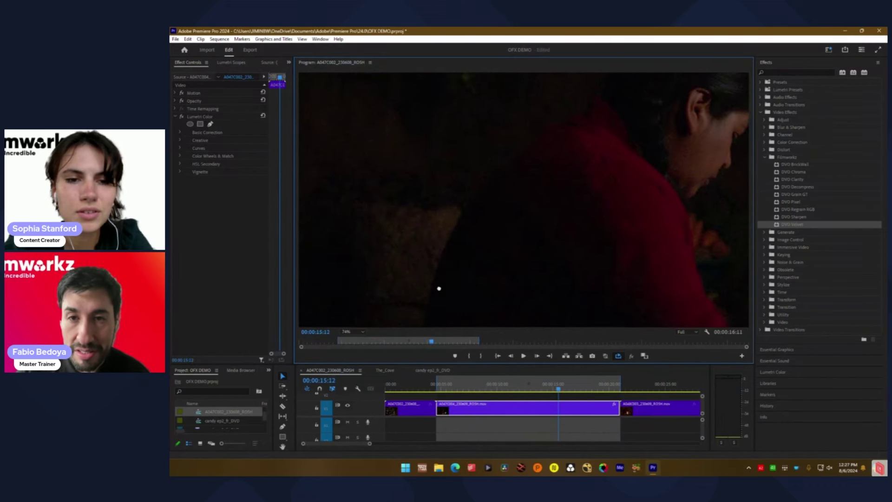
scroll(479, 250, up, 4)
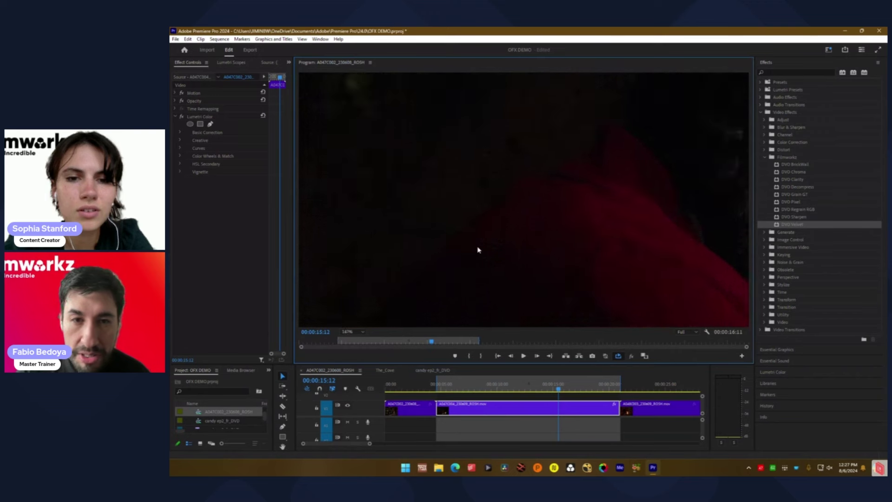
drag(521, 253, 497, 269)
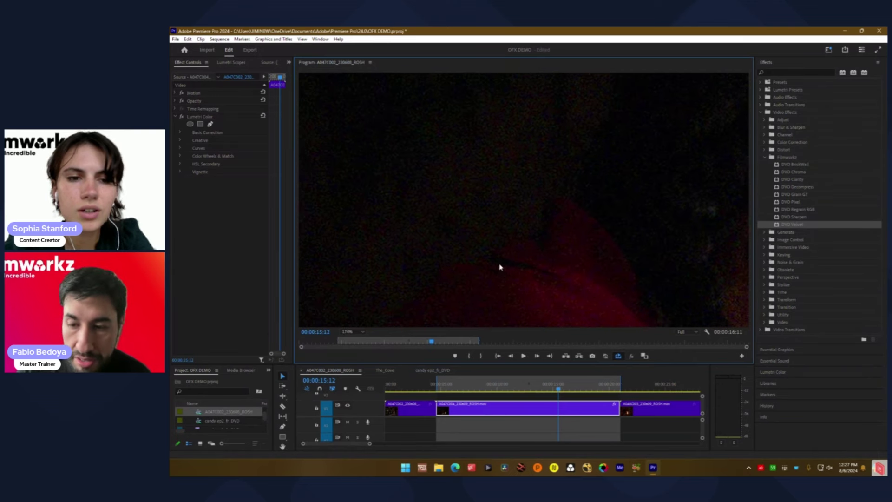
scroll(498, 268, down, 2)
key(space)
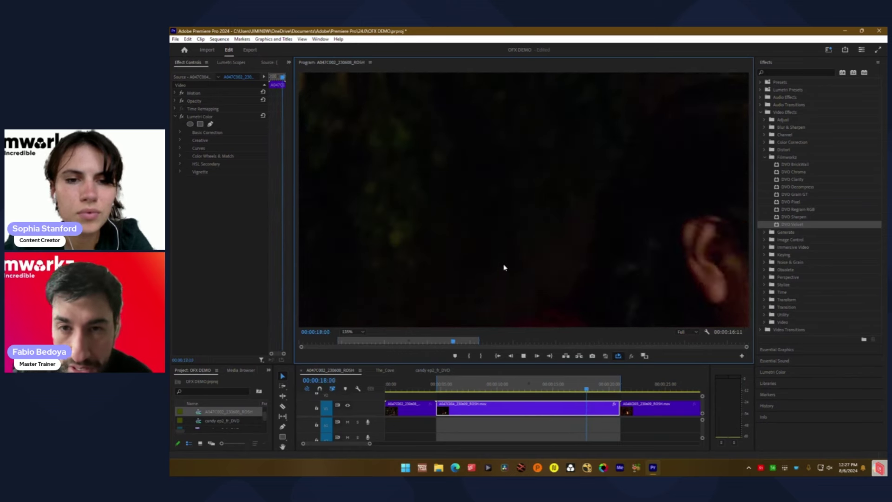
Step: Stop the enlarged playback, fit the whole frame and go to the woman blowing on the fire at 00:00:11:23
key(space)
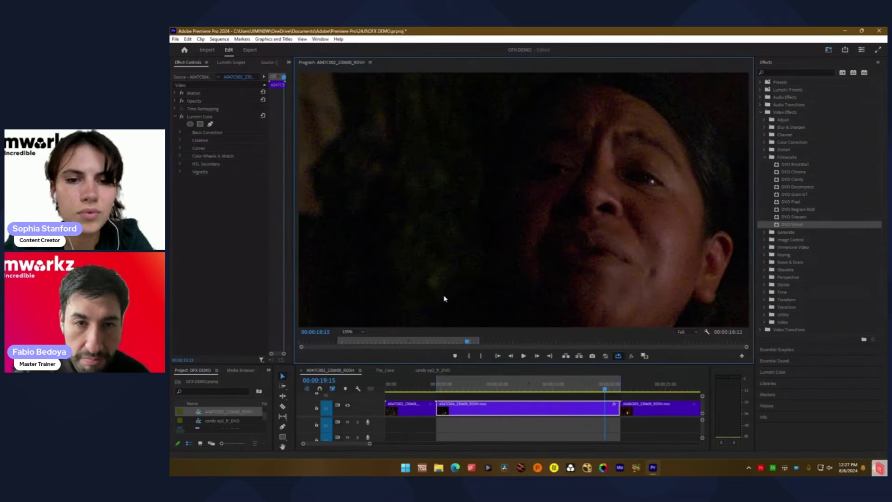
click(352, 332)
click(357, 342)
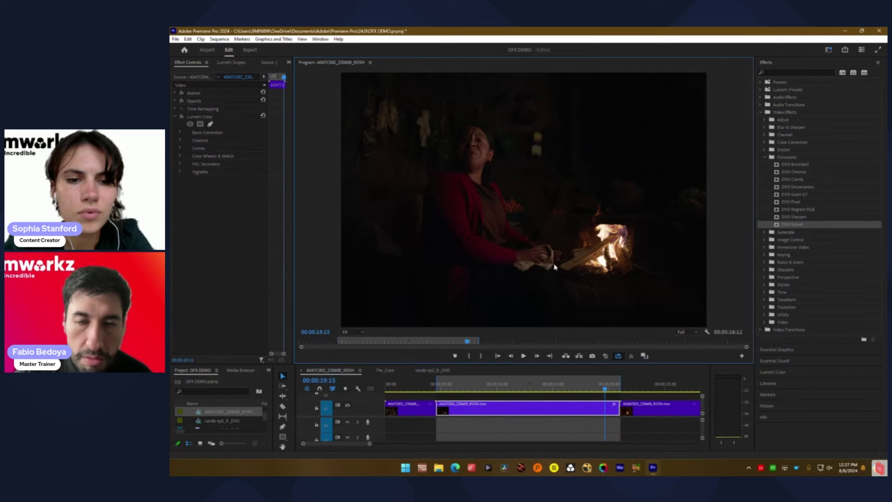
drag(464, 389, 505, 388)
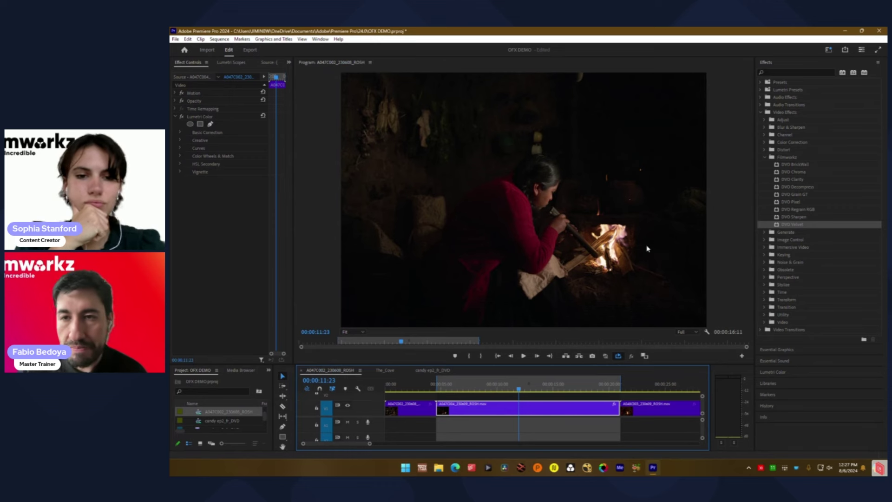
Step: Apply the DVO Pixel effect to the middle clip of the woman by the fire
click(791, 210)
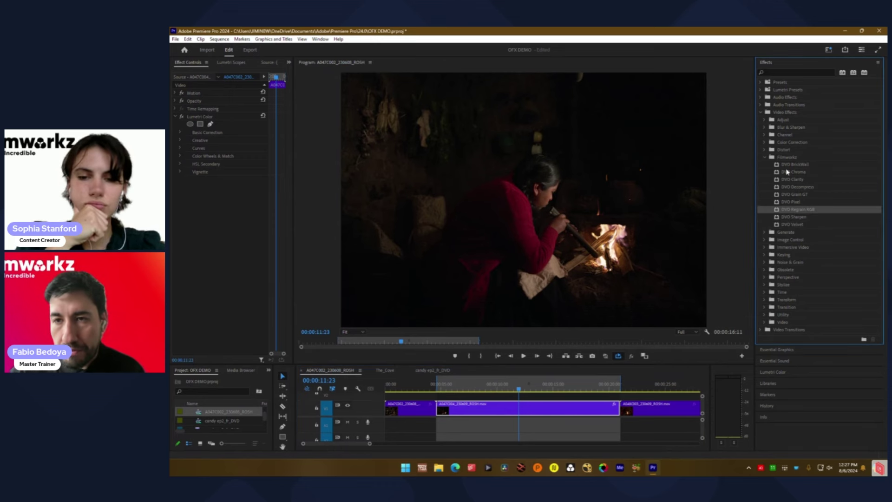
click(790, 164)
click(793, 201)
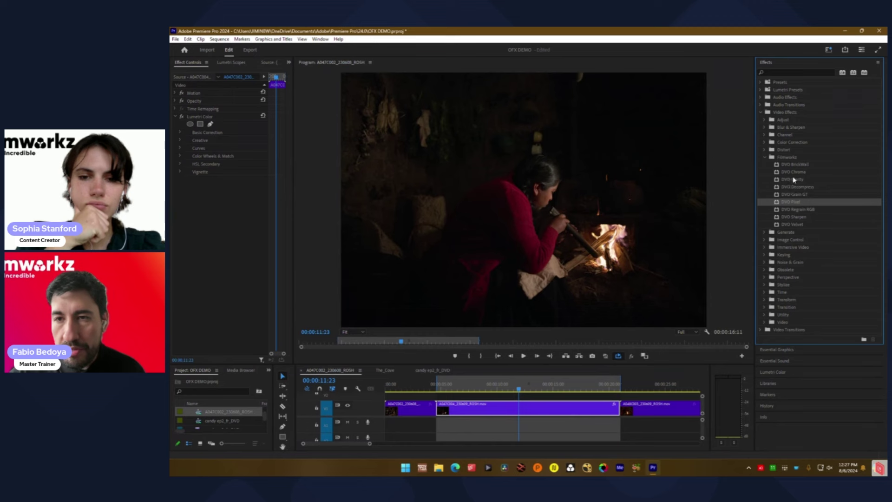
drag(616, 289, 502, 410)
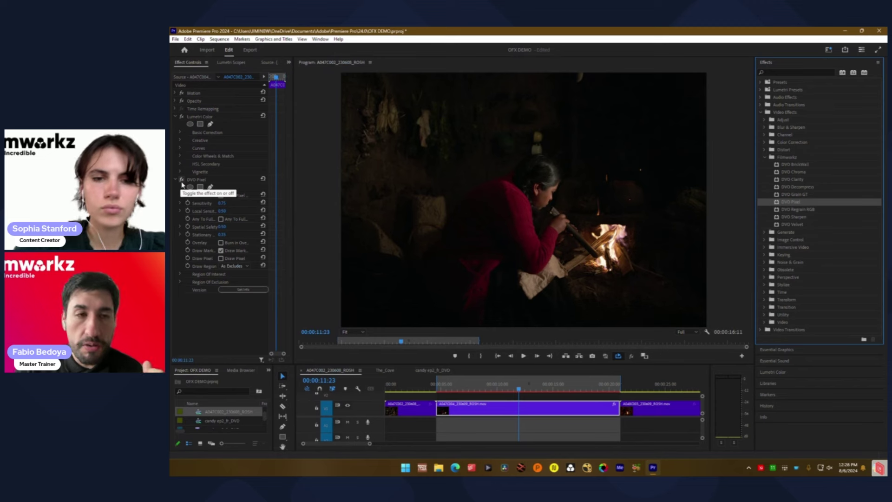
Step: Turn off DVO Pixel and enable the clip's Lumetri Basic Correction to exaggerate the noise
click(181, 180)
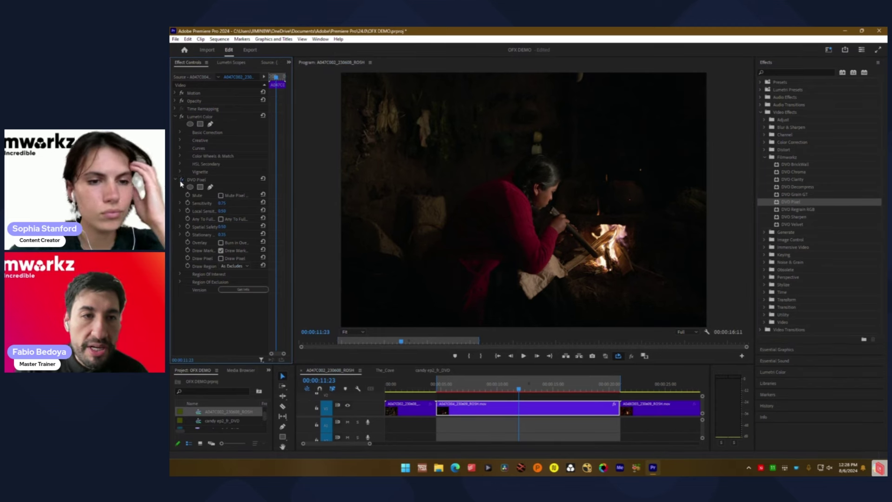
click(226, 117)
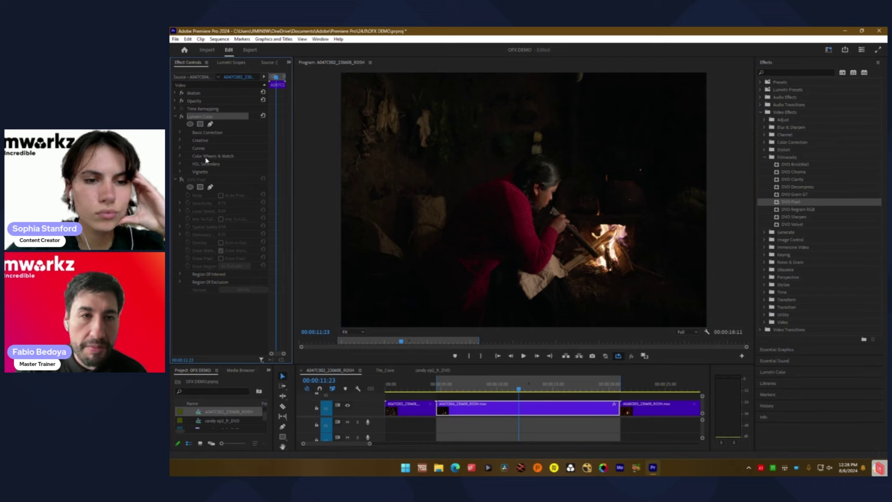
click(761, 112)
click(778, 165)
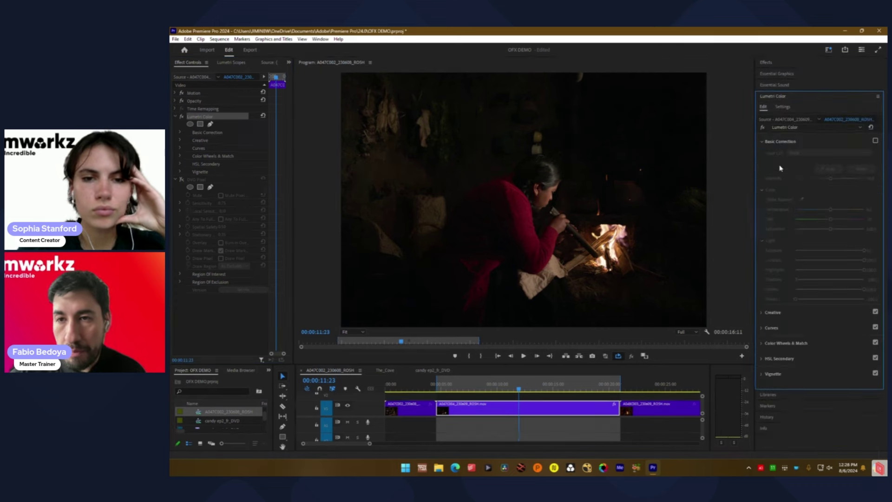
click(873, 142)
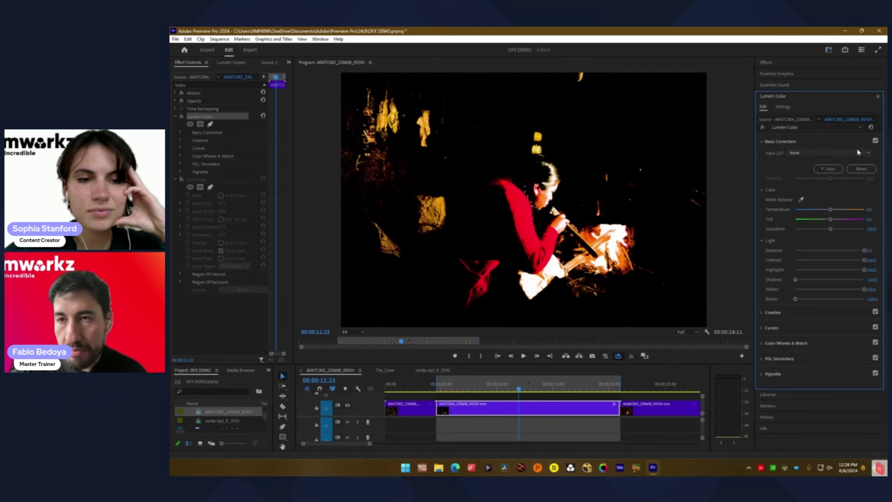
Step: Examine the exaggerated noise on the sack and the dark wall behind the woman at 00:00:11:06
drag(485, 390, 514, 395)
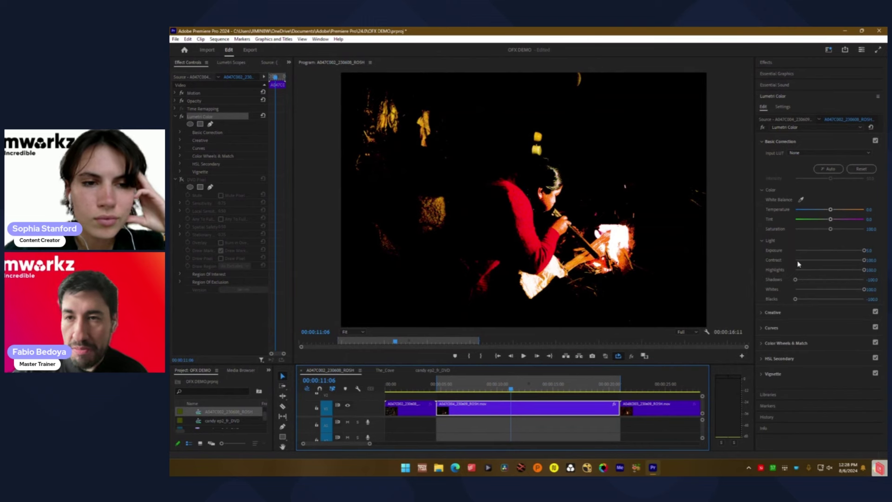
scroll(613, 242, right, 5)
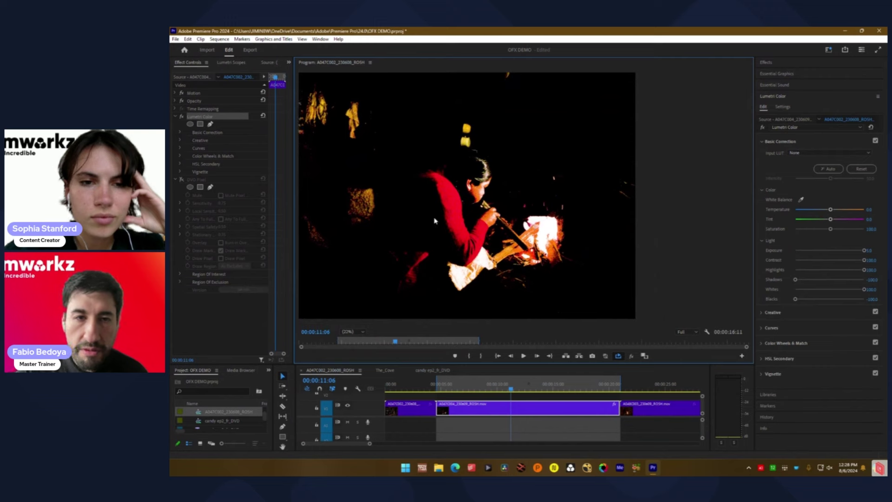
scroll(435, 221, left, 5)
scroll(504, 219, up, 3)
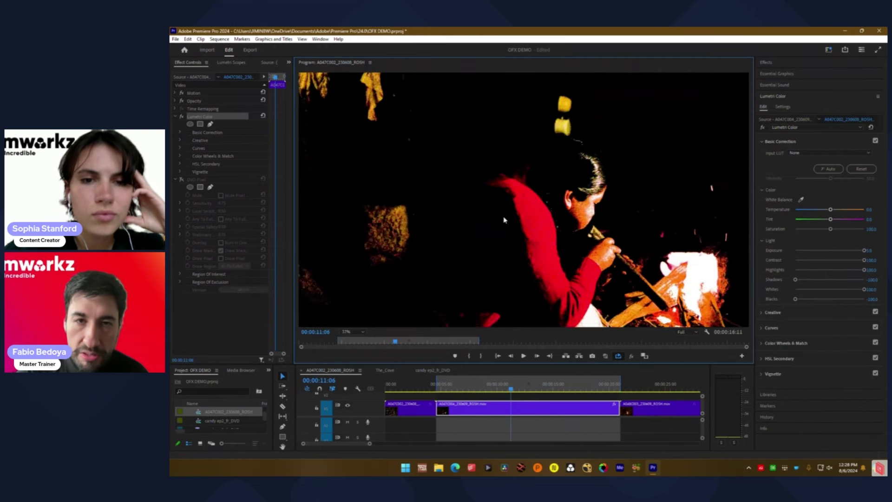
scroll(446, 237, left, 5)
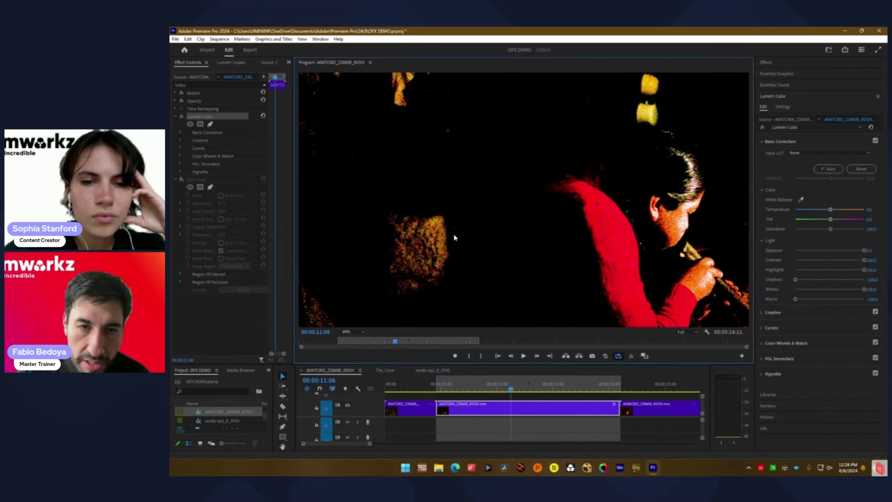
scroll(453, 231, up, 3)
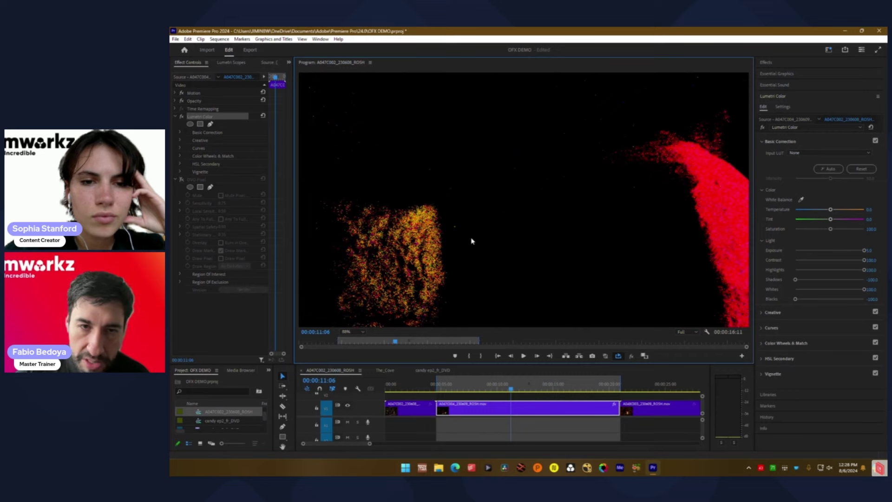
Step: Examine stray bright pixels around the woman's head and sweater up close, and fit the whole frame at 00:00:12:03
scroll(454, 239, right, 5)
scroll(528, 209, up, 3)
scroll(404, 263, left, 2)
scroll(485, 209, left, 1)
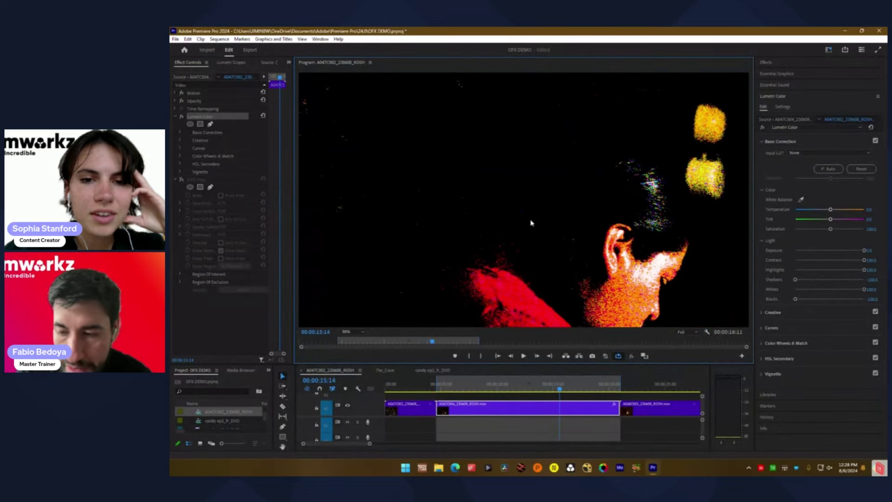
scroll(530, 223, up, 3)
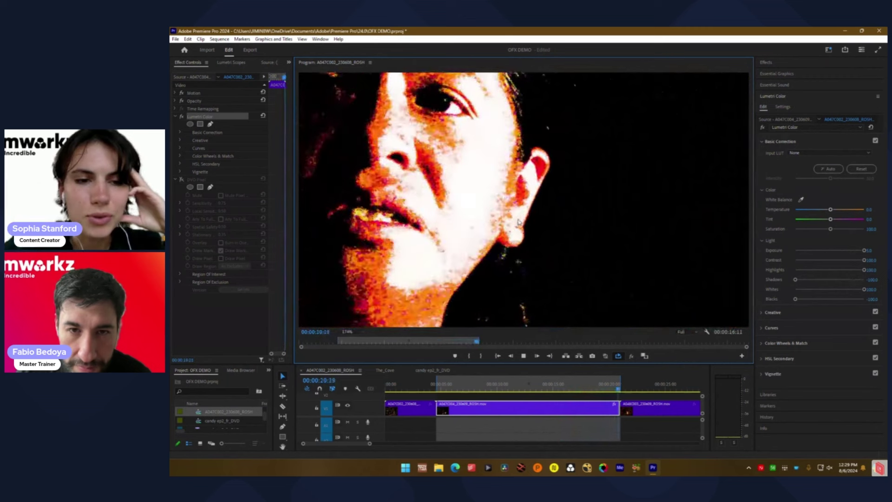
click(498, 390)
drag(499, 391, 521, 384)
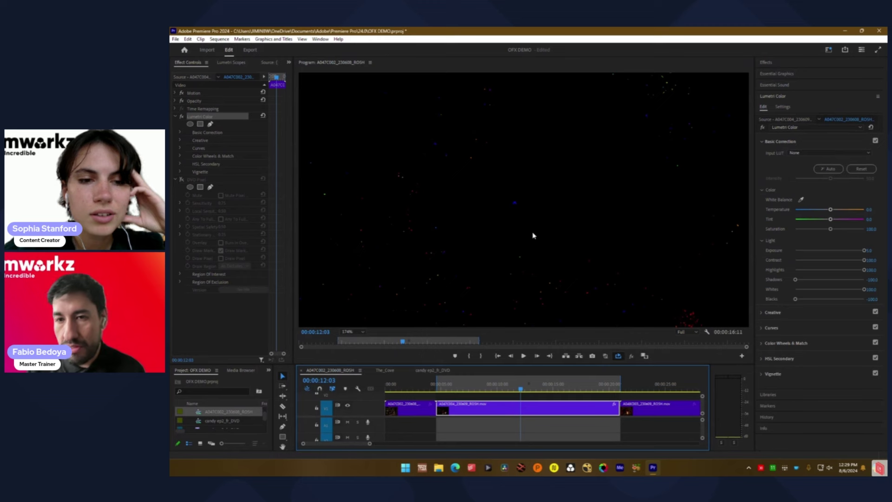
click(362, 333)
click(361, 343)
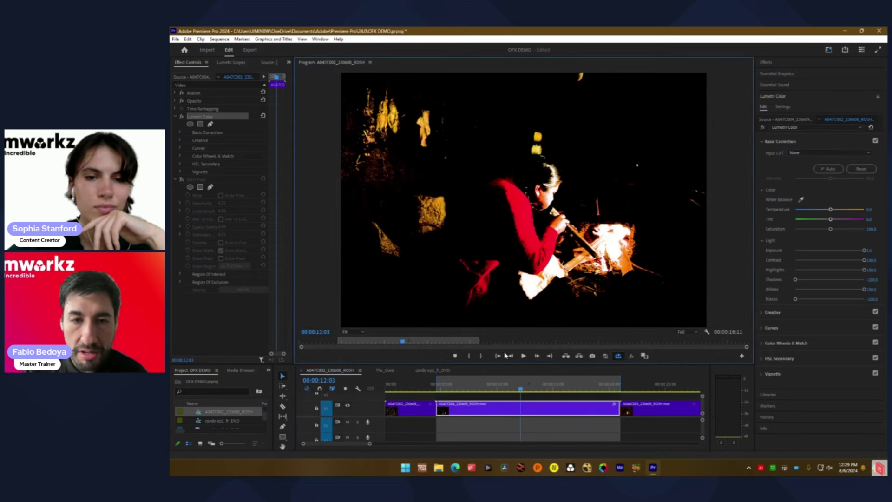
Step: Play the high-contrast clip enlarged around the fire and compare the flying sparks with stray pixels, stopping at 00:00:13:06
drag(489, 391, 531, 390)
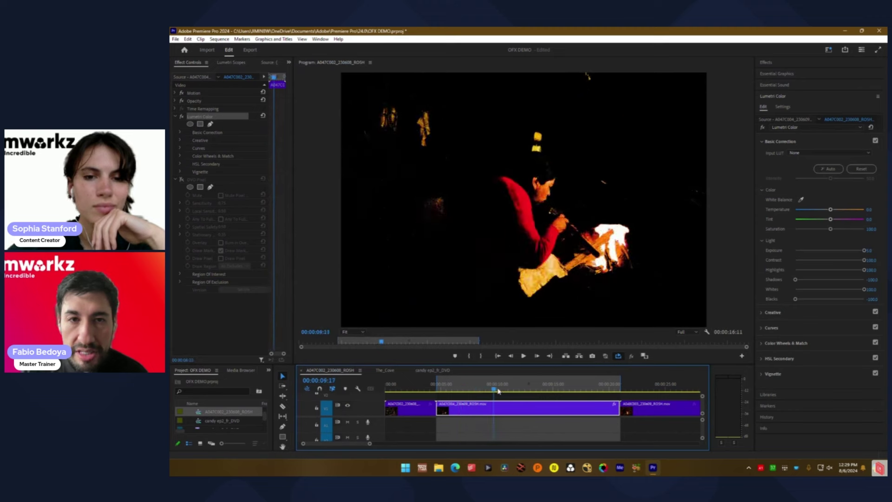
scroll(579, 234, up, 6)
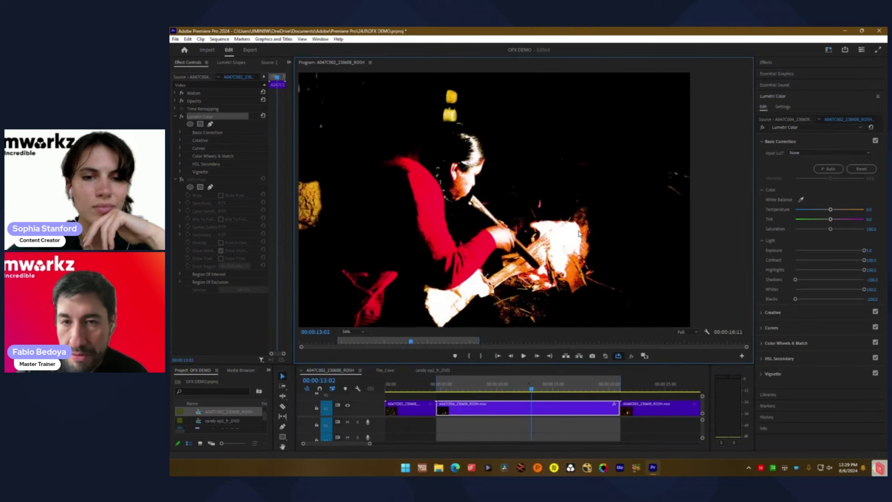
key(space)
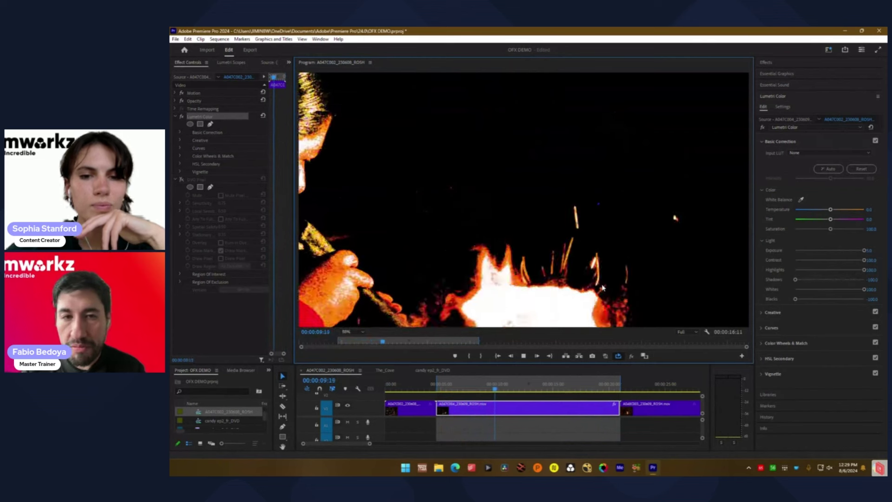
key(space)
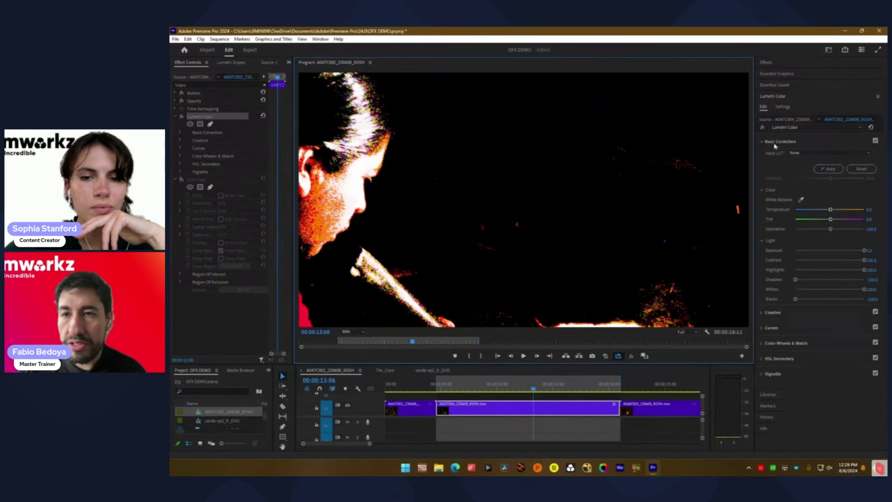
Step: Turn off the Lumetri Basic Correction and review the real sparks above the fire up close, stopping at 00:00:08:12
click(875, 141)
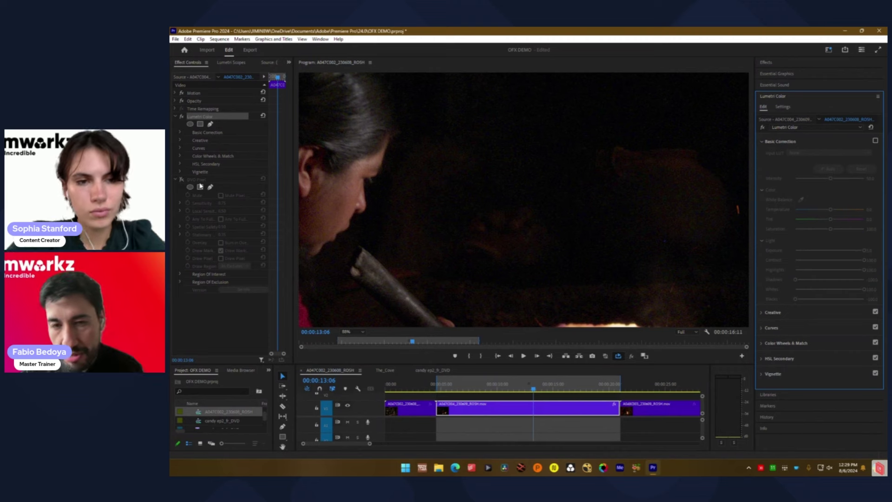
click(497, 384)
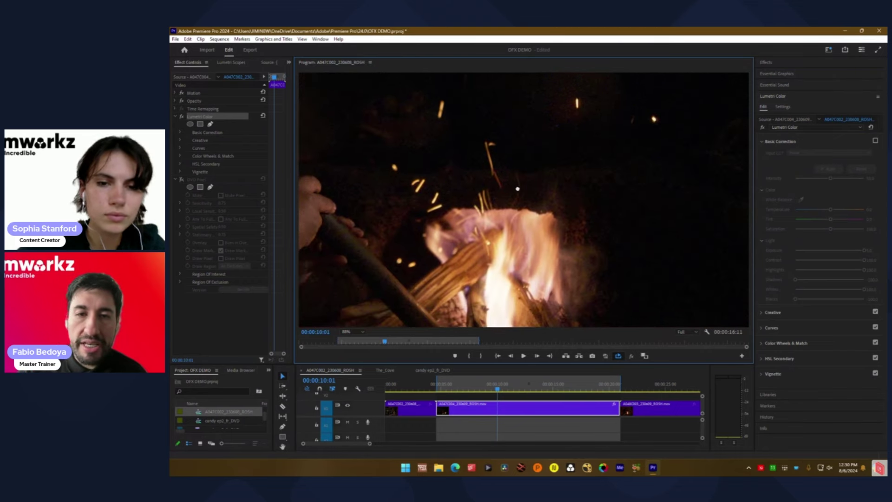
click(353, 332)
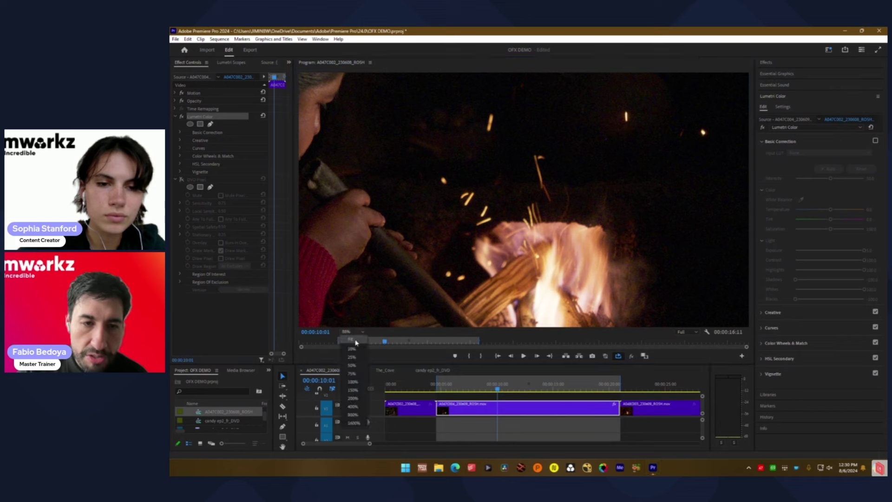
click(356, 341)
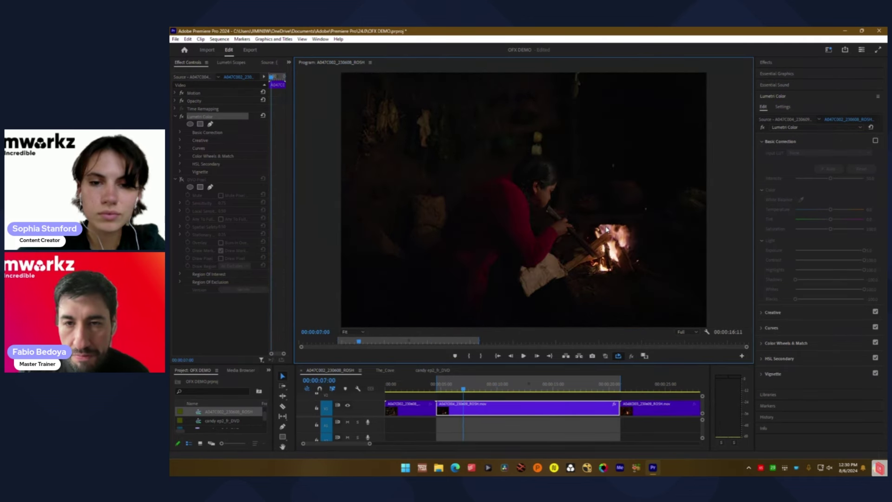
scroll(606, 229, up, 3)
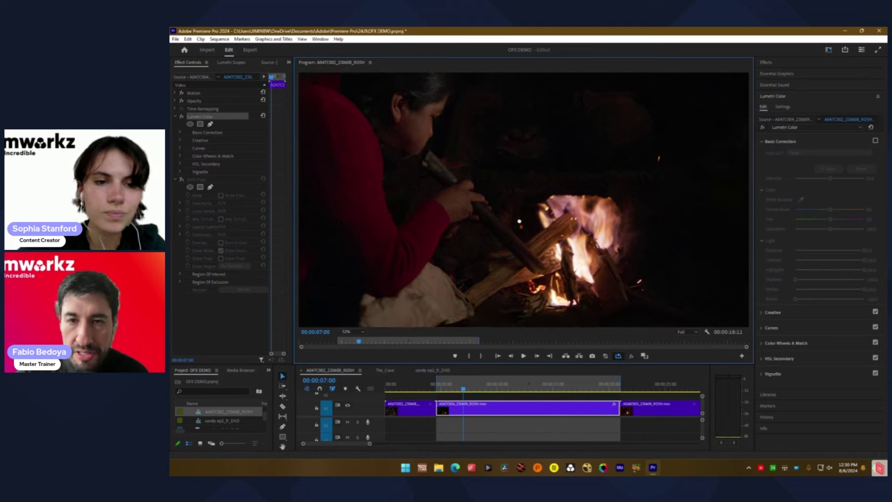
key(space)
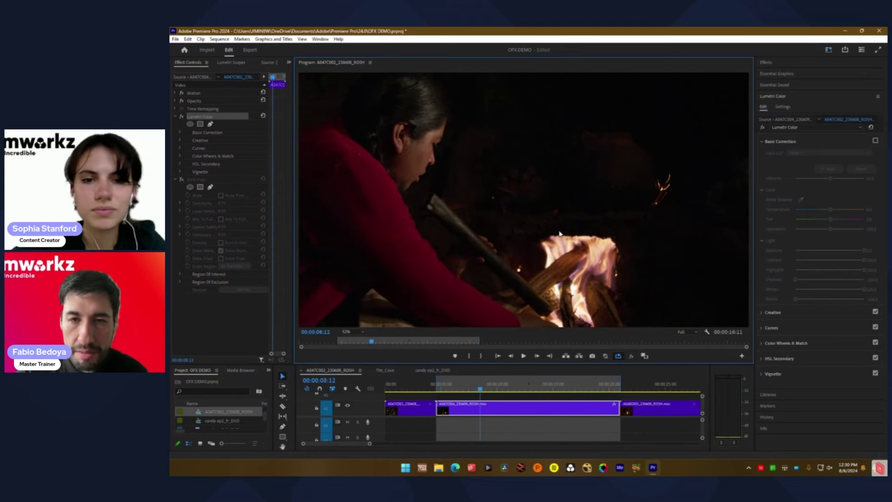
Step: Turn DVO Pixel back on and enable its Burn in Overlay and Draw Pixel options over the wider frame
scroll(560, 233, down, 3)
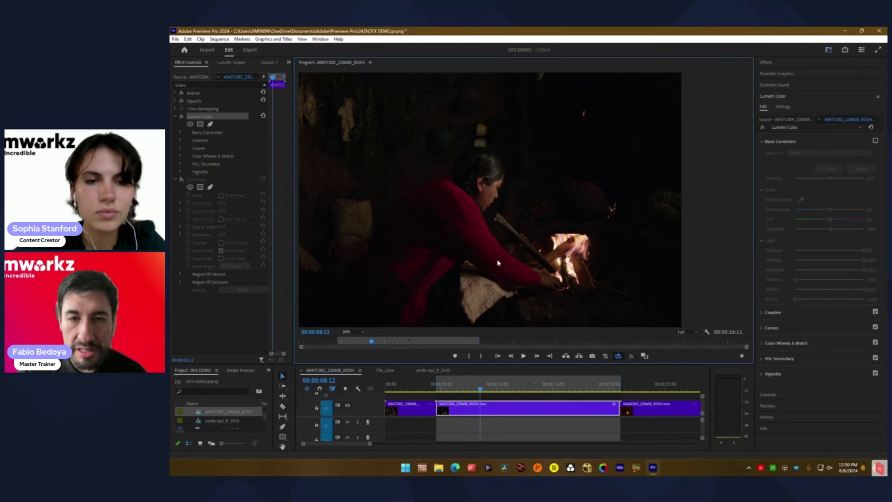
scroll(494, 263, left, 3)
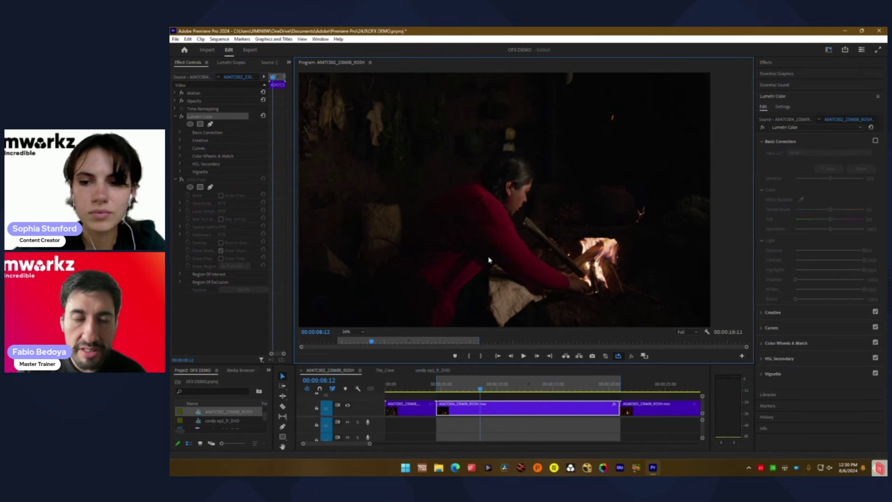
click(181, 179)
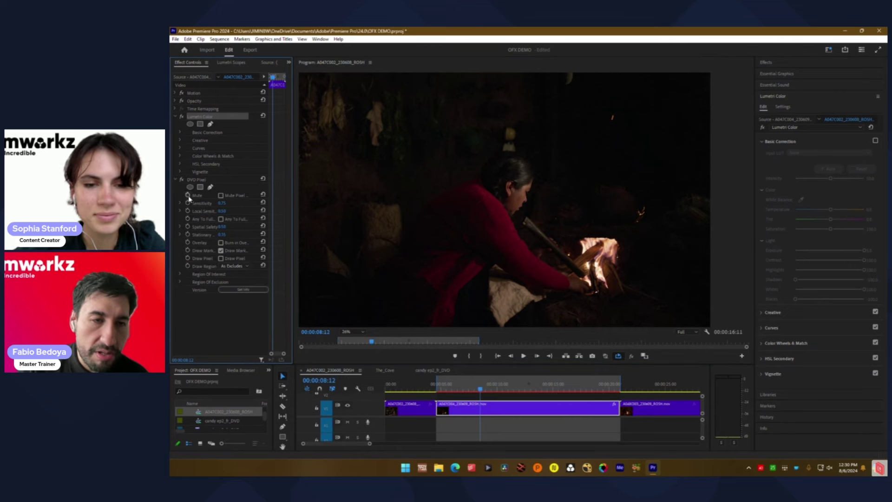
click(221, 258)
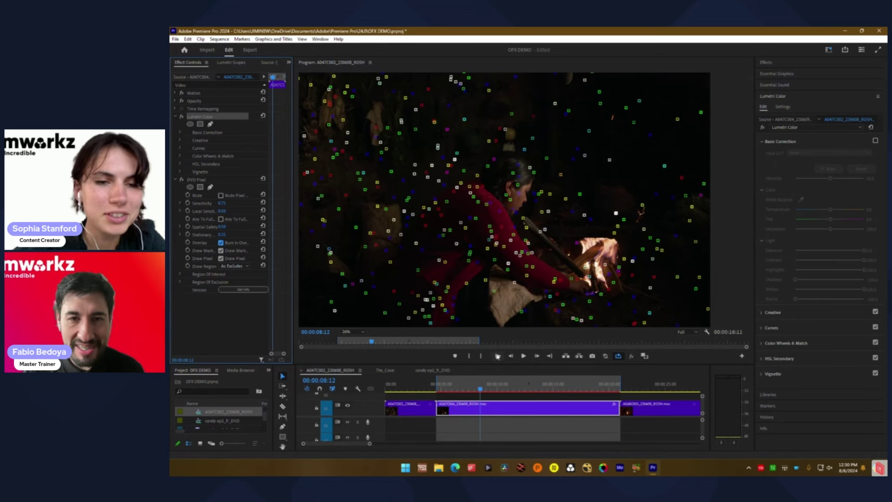
Step: Fit the whole frame, and examine the coloured pixel markers around the sparks and fire up close
click(355, 332)
click(358, 343)
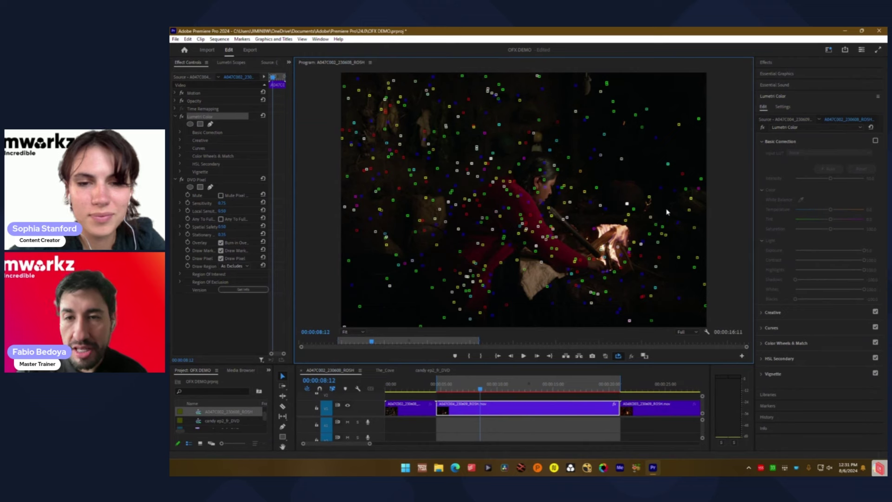
scroll(665, 212, up, 5)
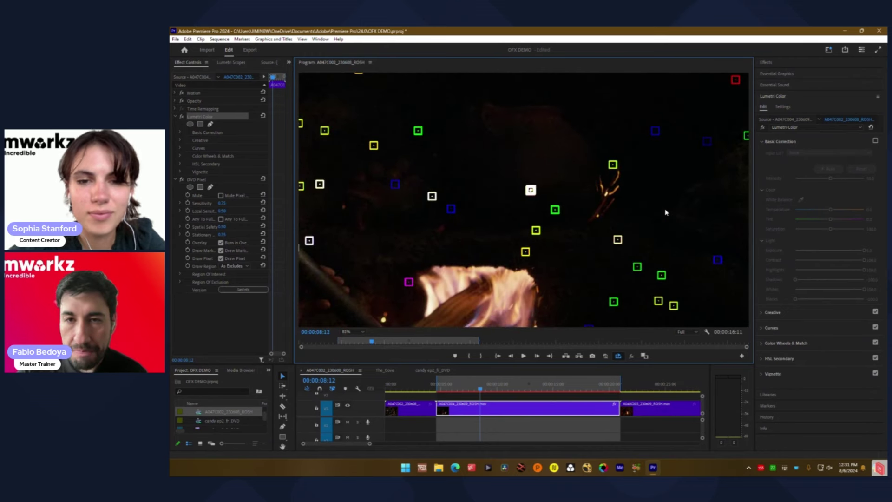
Step: Examine the DVO Pixel markers around the sparks above the fire up close, and review them across the whole frame
scroll(665, 212, up, 3)
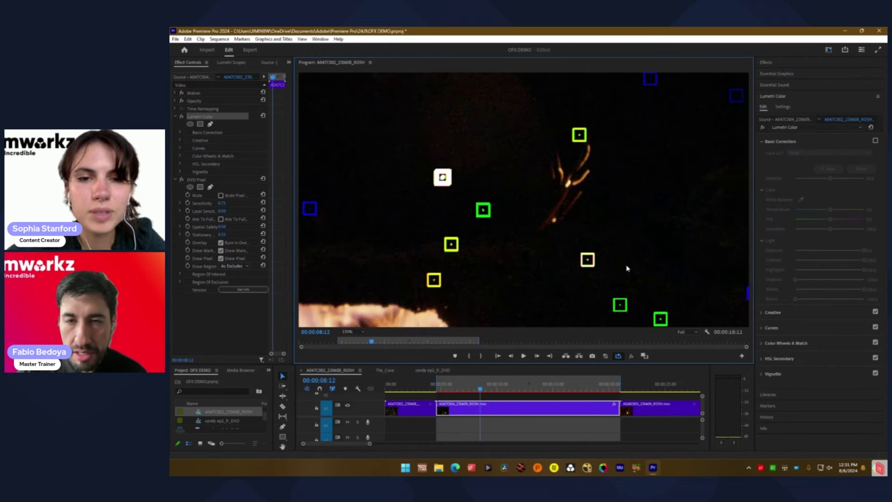
drag(607, 258, 530, 224)
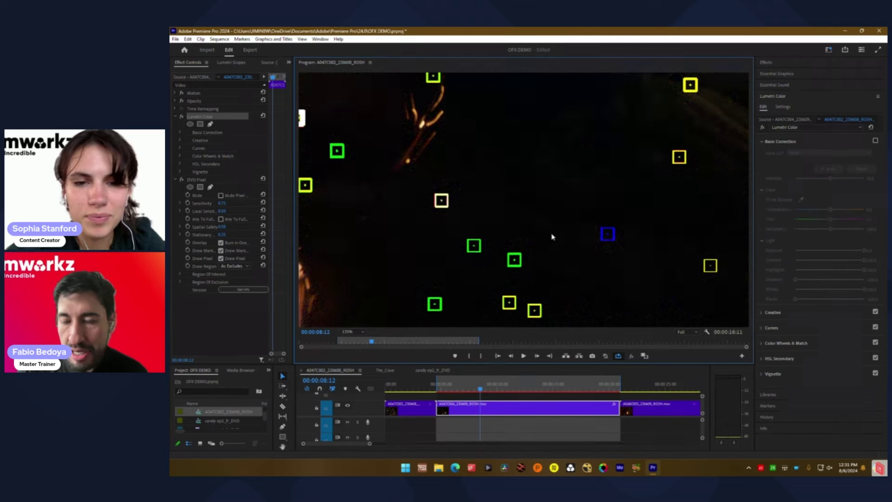
scroll(552, 236, down, 6)
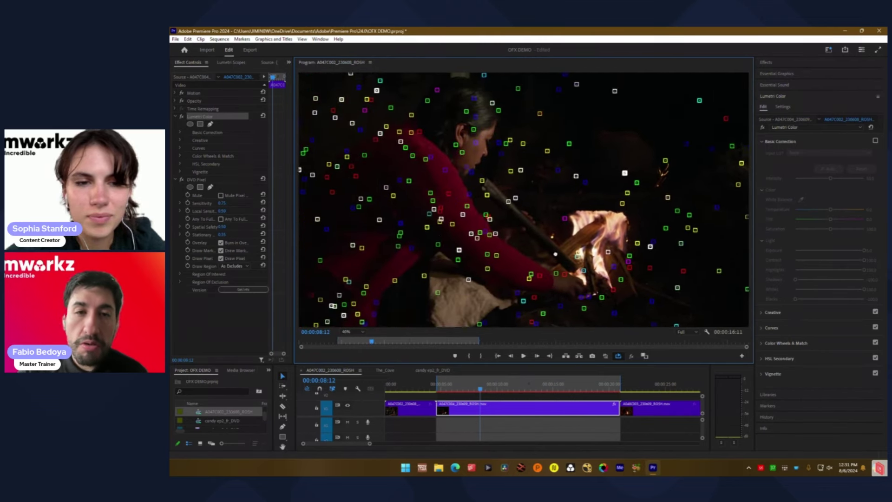
scroll(470, 249, down, 4)
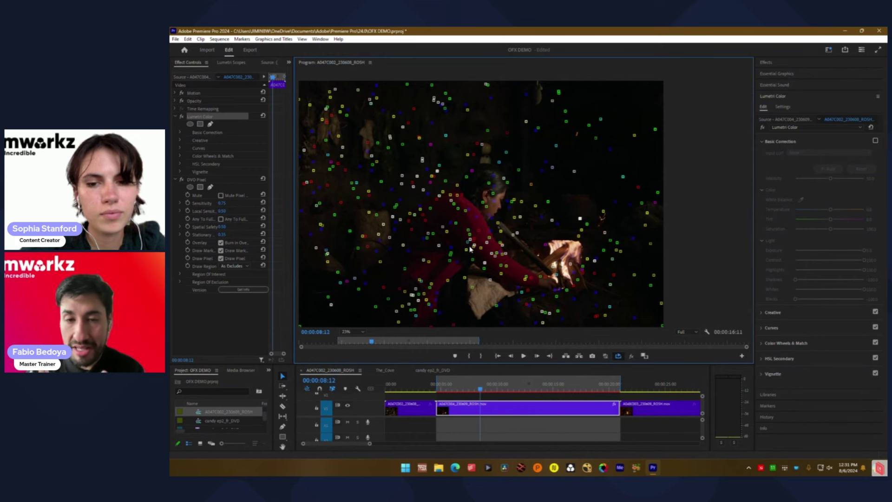
Step: Try lowering DVO Pixel's Sensitivity to about 0.60, compare the markers over the frame, and reset the parameter to its default
click(180, 203)
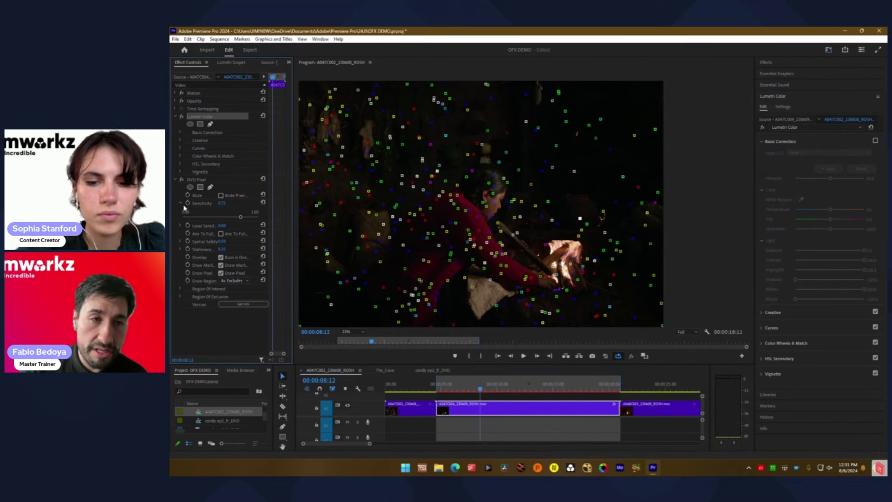
click(224, 204)
click(240, 219)
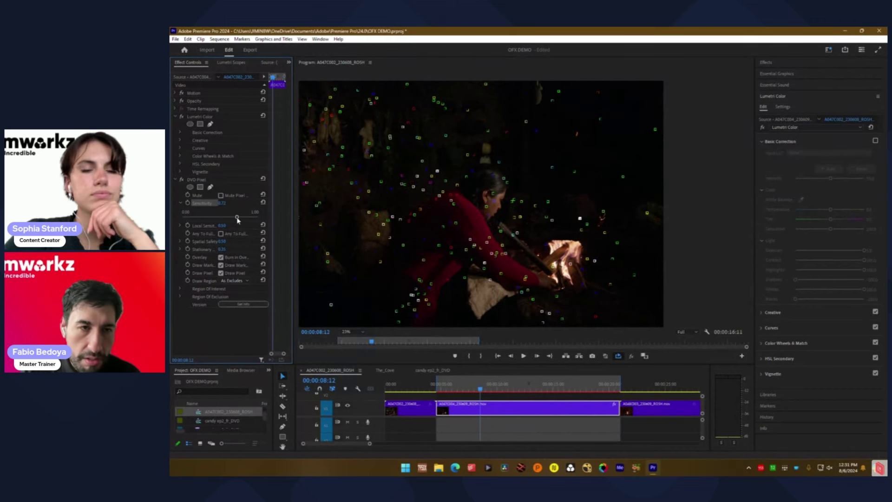
drag(237, 218, 228, 218)
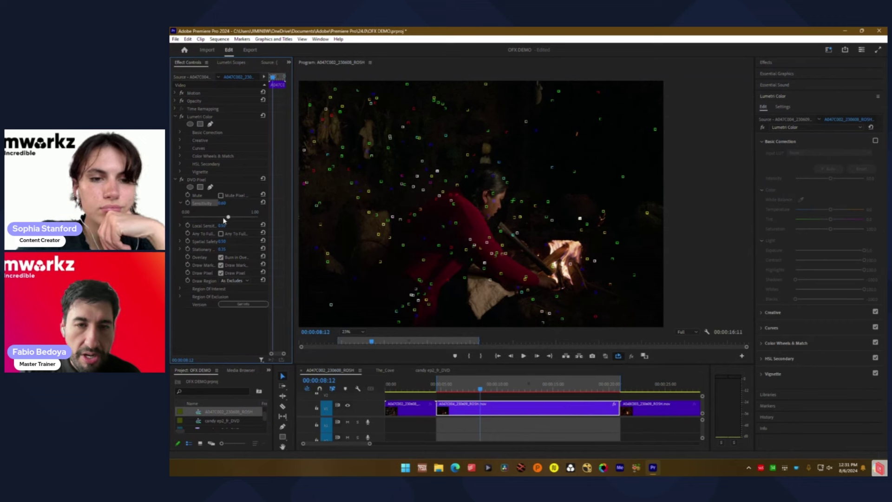
click(509, 208)
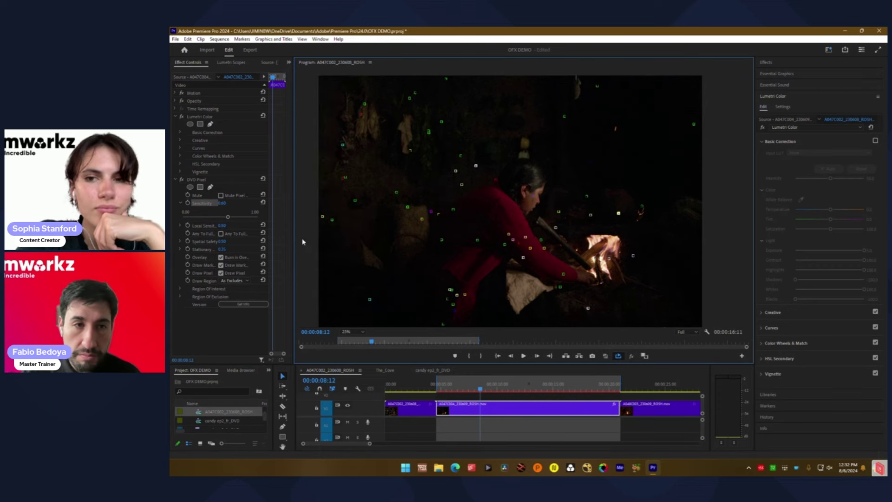
click(218, 221)
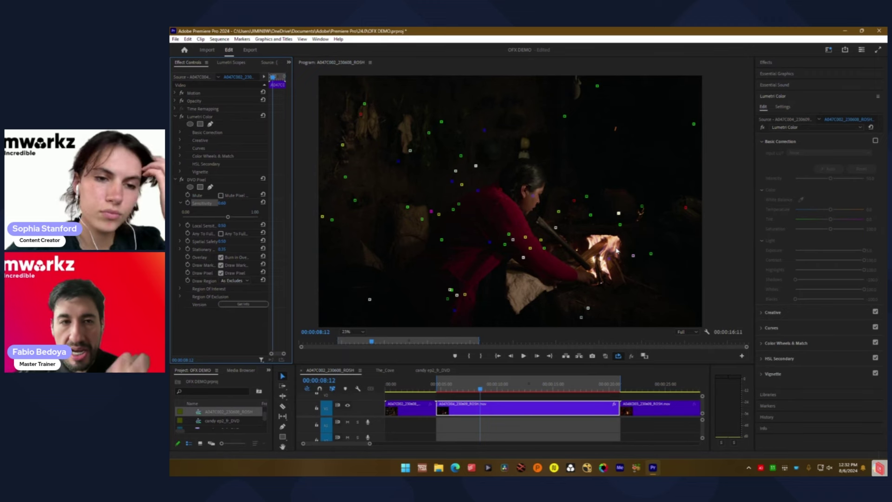
click(263, 203)
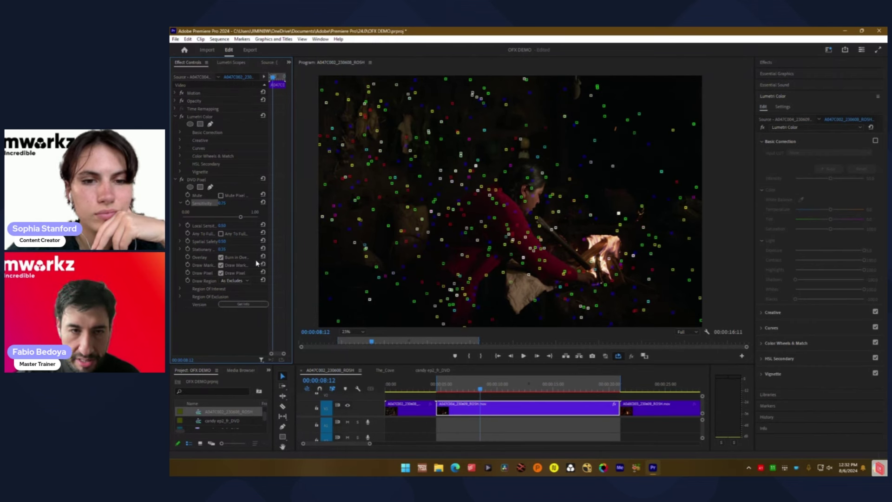
Step: Turn off DVO Pixel's Burn in Overlay, render the marked range, and play the result, stopping at 00:00:14:00
click(220, 258)
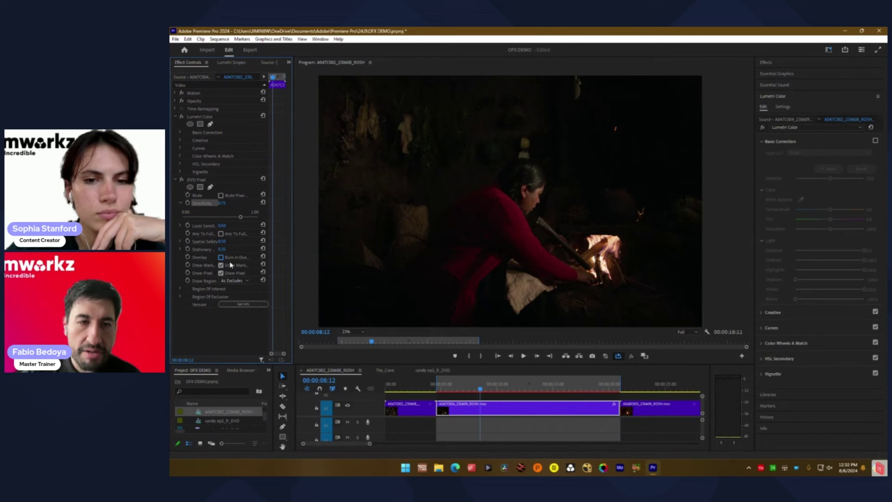
key(Return)
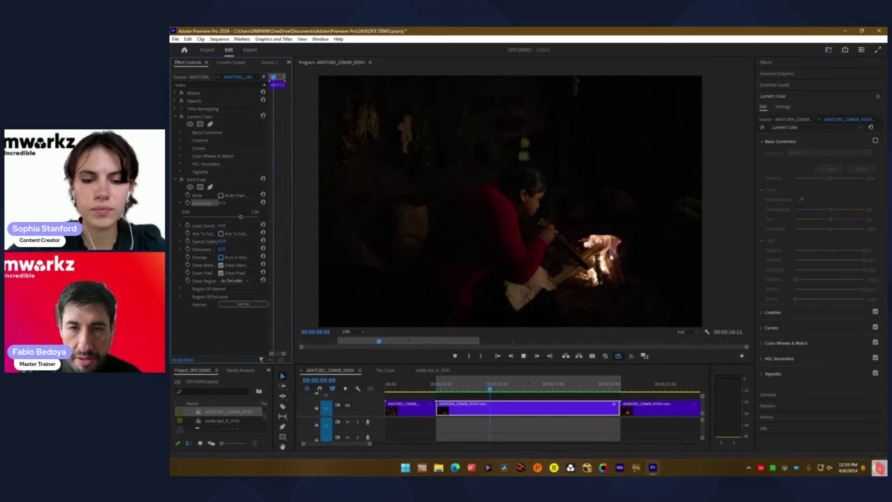
click(572, 228)
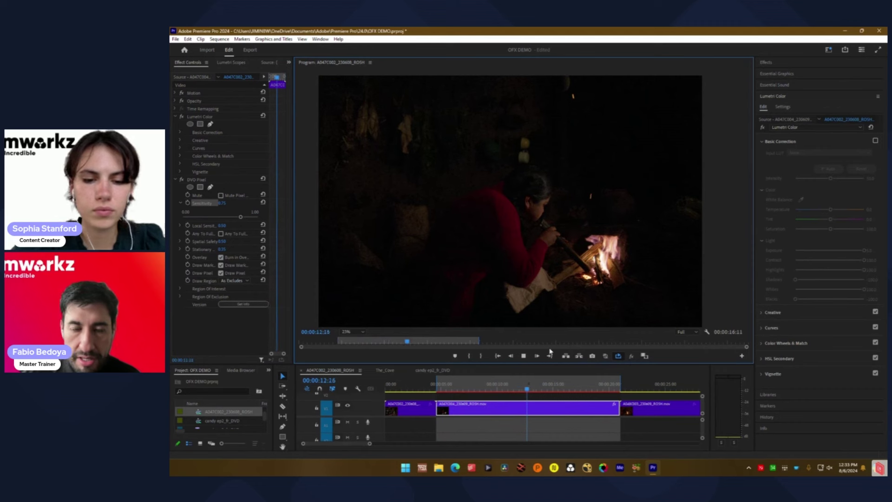
click(258, 290)
click(220, 258)
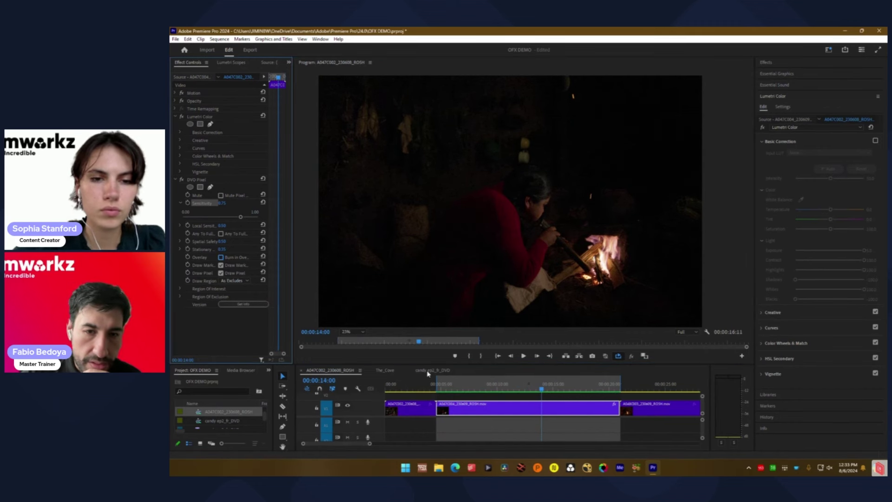
Step: Restore the shifted In/Out range to the full middle clip, with the playhead at the clip's start, 00:00:04:14
click(578, 291)
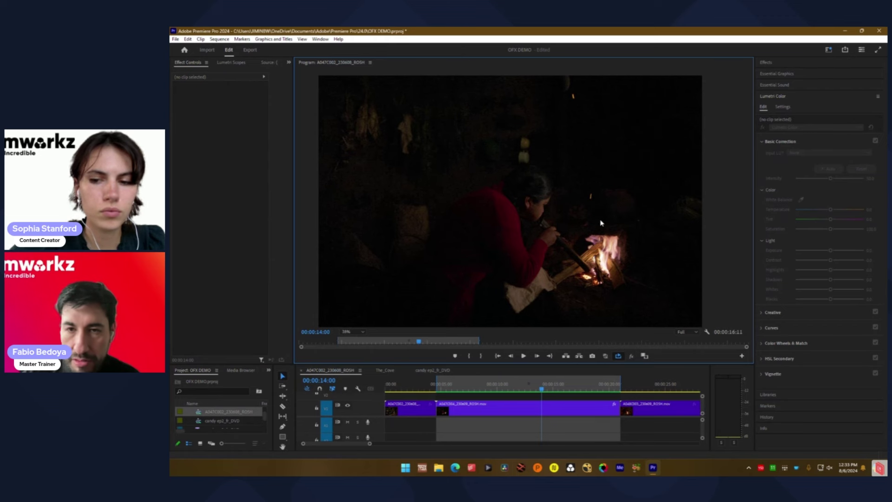
drag(531, 382, 513, 387)
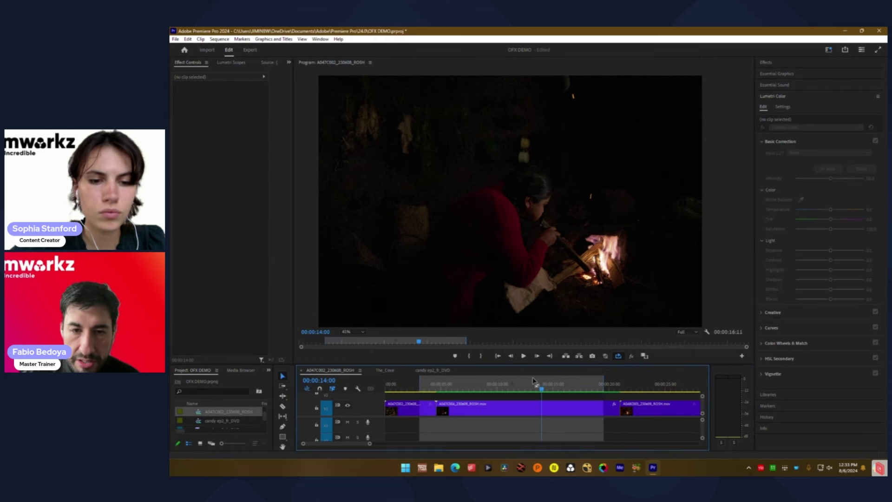
click(520, 389)
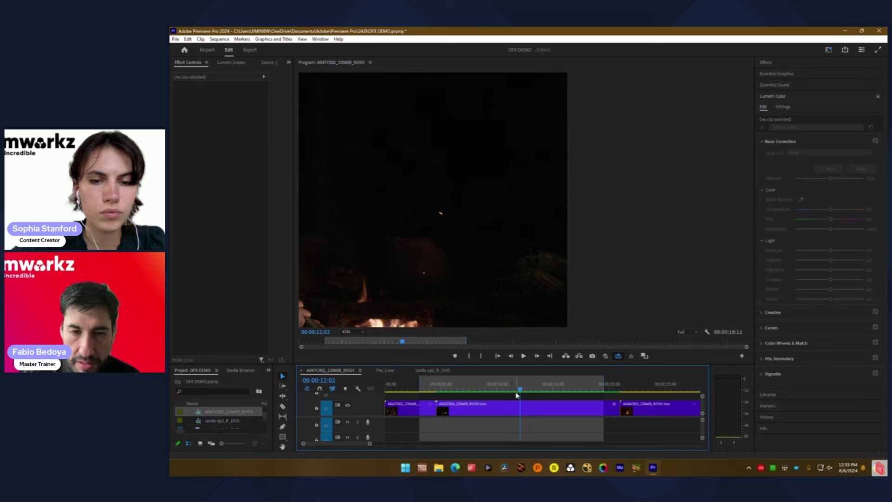
key(x)
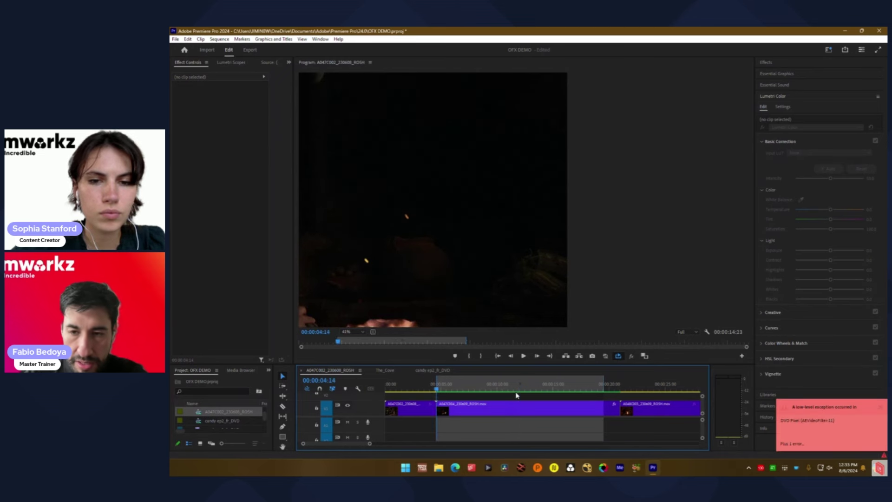
key(Down)
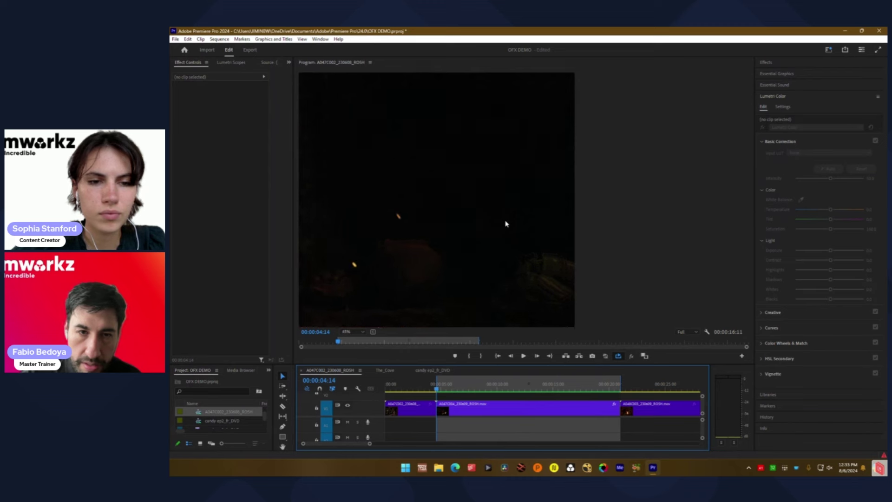
Step: Select the middle clip and inspect the two sparks above the fire at 00:00:04:14, up close and in the wider scene
click(466, 269)
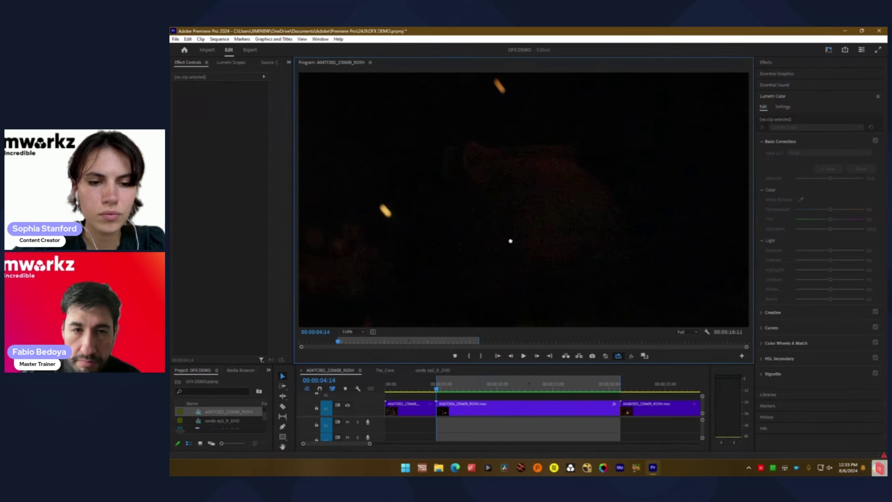
click(466, 406)
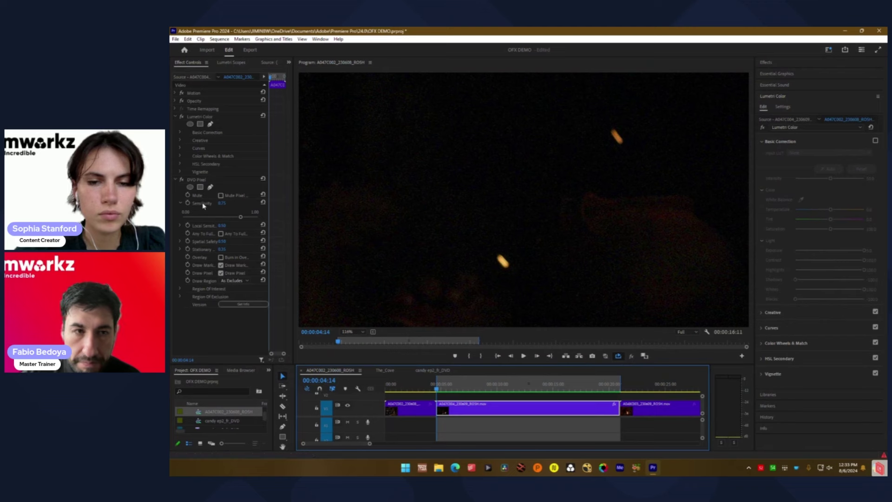
click(183, 183)
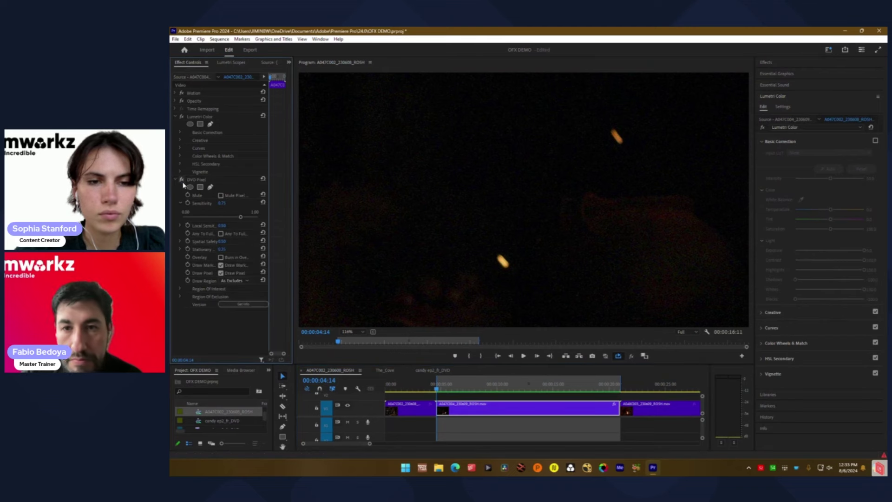
drag(534, 276, 468, 258)
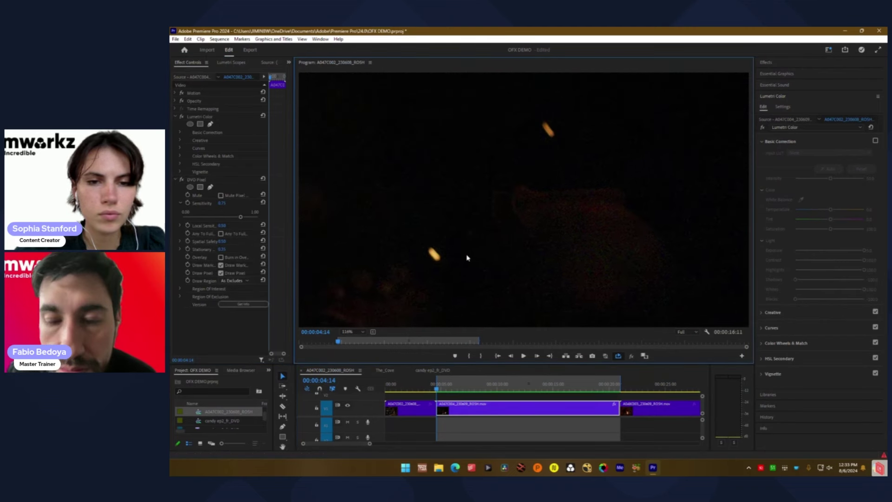
scroll(468, 258, down, 10)
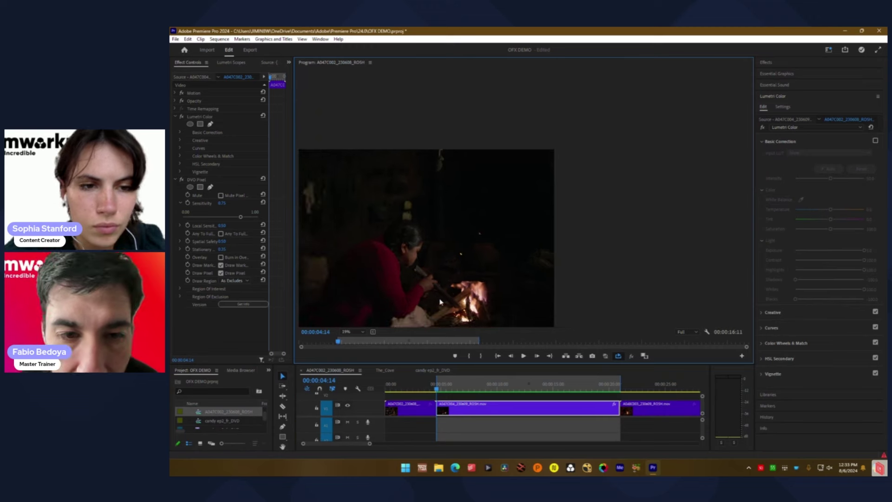
scroll(483, 212, up, 4)
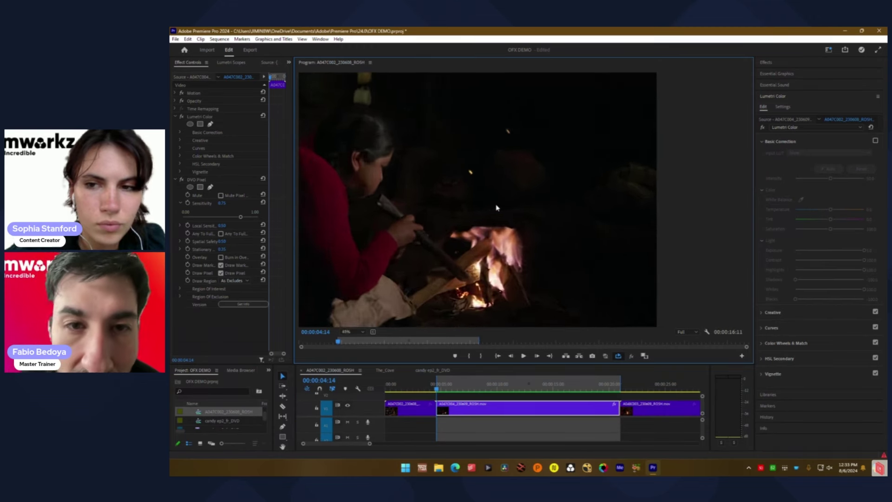
Step: Turn off DVO Pixel and look for stray pixels in the dark area above the fire up close
click(182, 179)
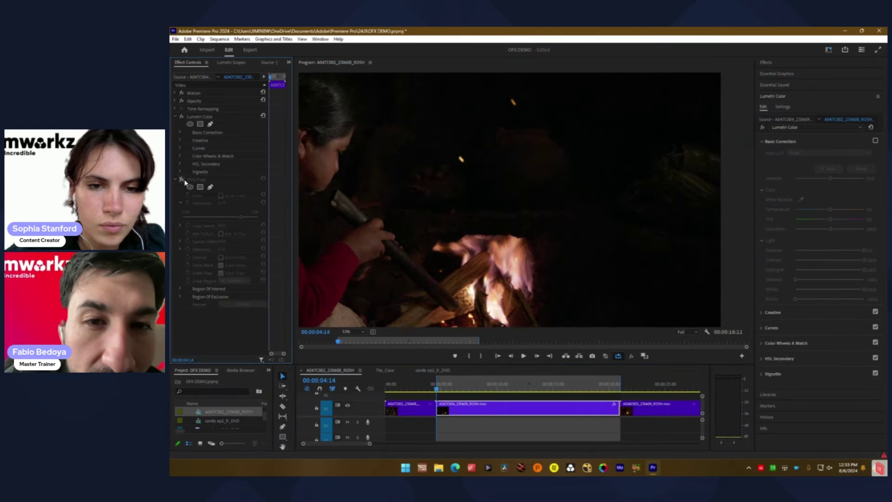
scroll(515, 154, up, 2)
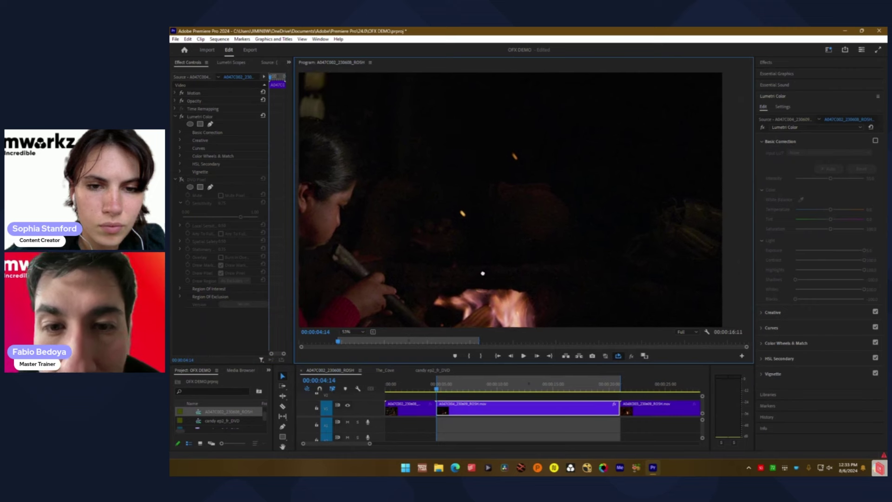
scroll(535, 230, up, 8)
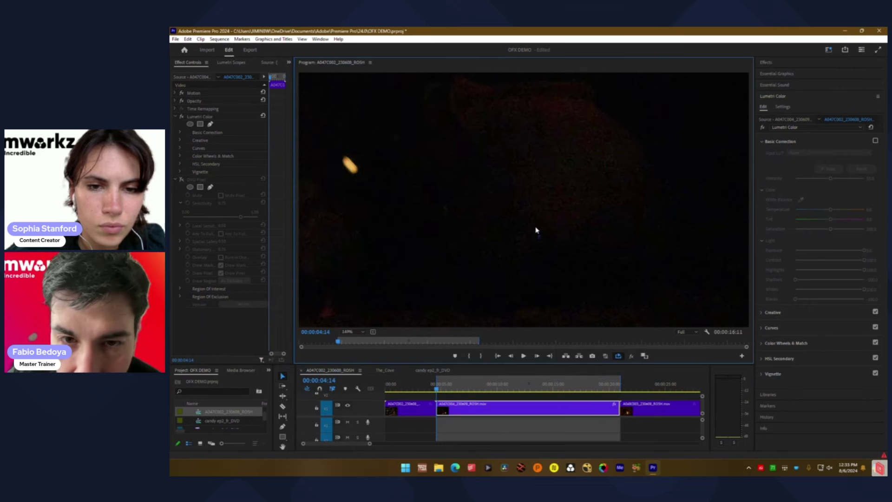
scroll(435, 204, down, 2)
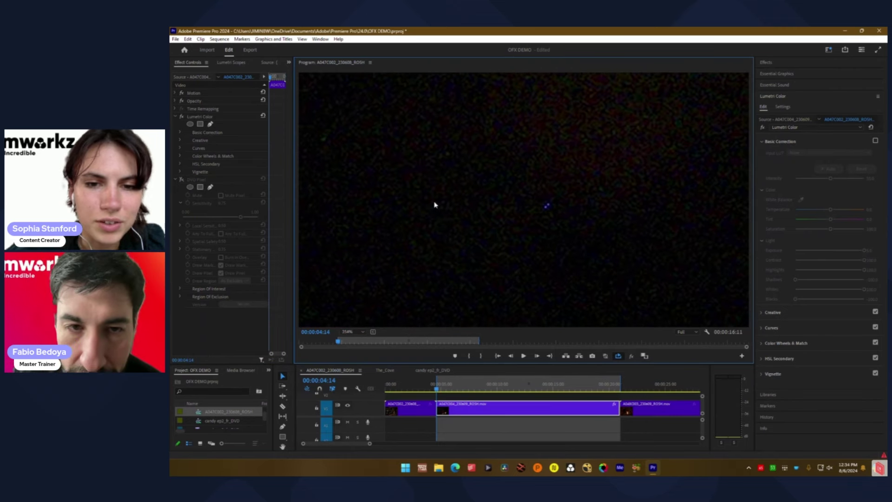
Step: Toggle DVO Pixel to compare the stray blue pixel with and without the repair, leaving the effect on
click(182, 180)
click(182, 180)
drag(558, 203, 582, 206)
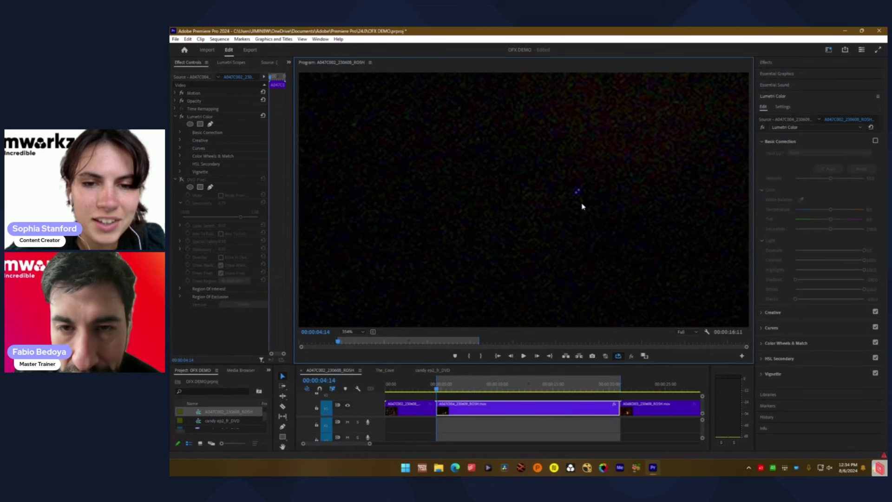
click(182, 180)
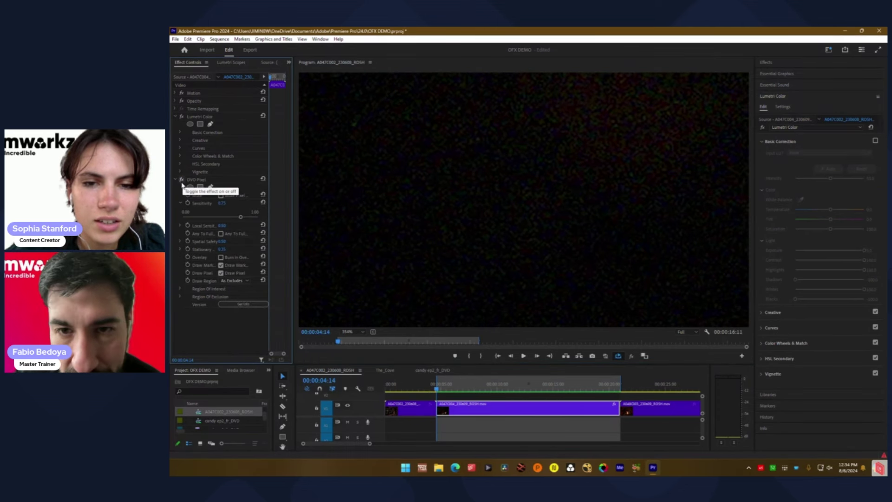
Step: Move the playhead to 00:00:08:13 with the sparks and fire in view, and turn DVO Pixel off for comparison
scroll(526, 232, down, 1)
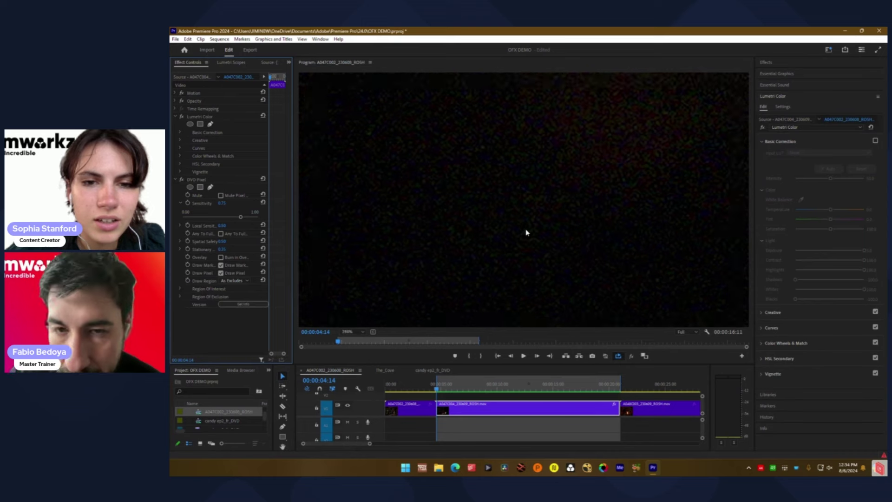
scroll(526, 232, down, 6)
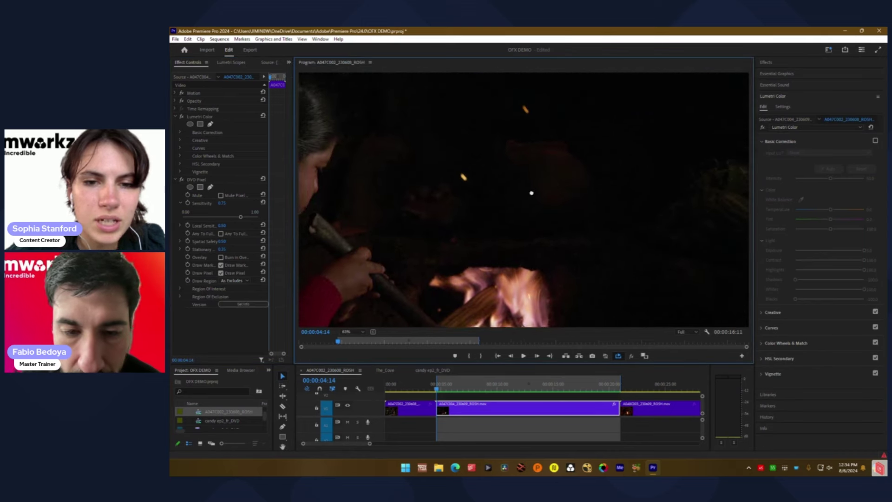
drag(449, 394, 480, 395)
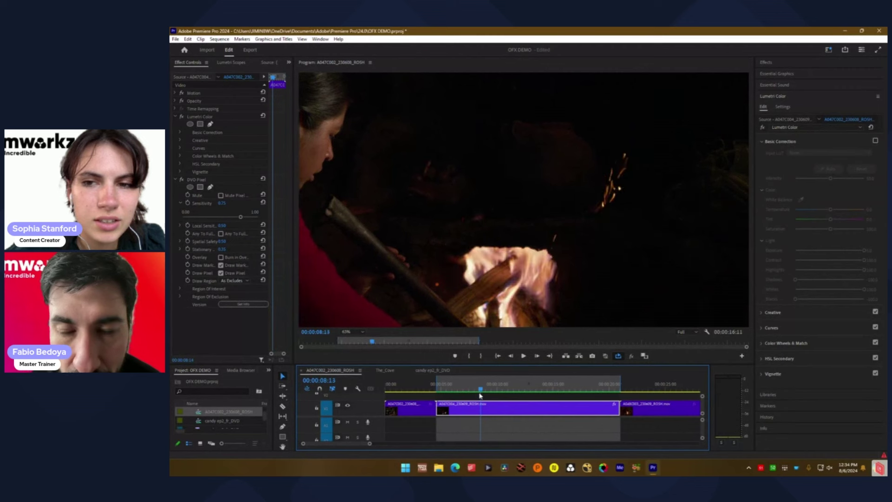
click(183, 183)
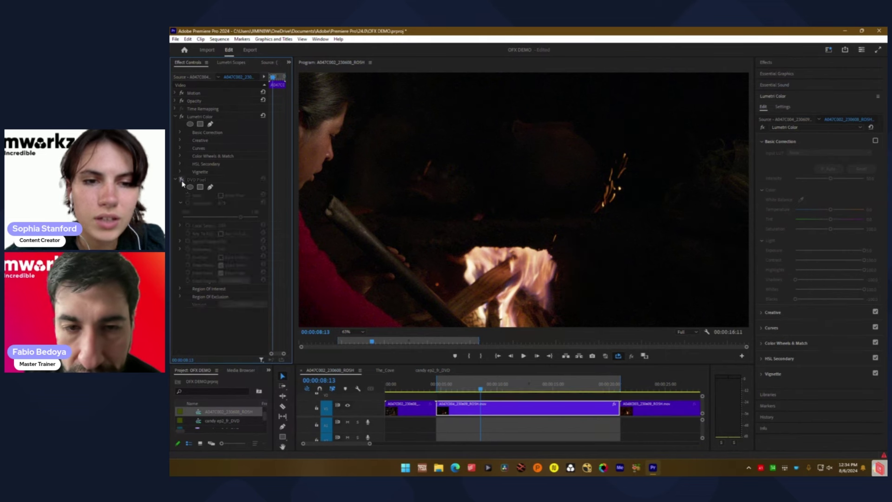
Step: Compare the sparks around the fire with DVO Pixel on and off at 00:00:10:12 and 00:00:10:11, leaving the effect on
drag(483, 390, 505, 394)
click(493, 265)
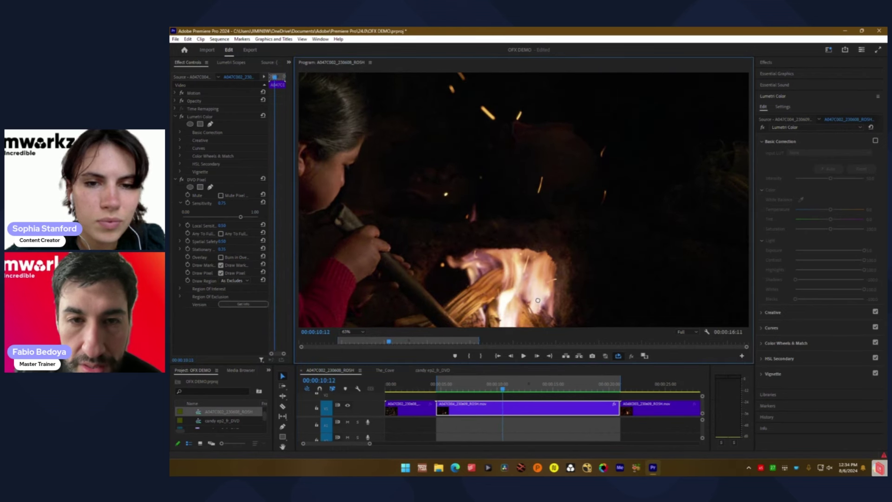
click(187, 182)
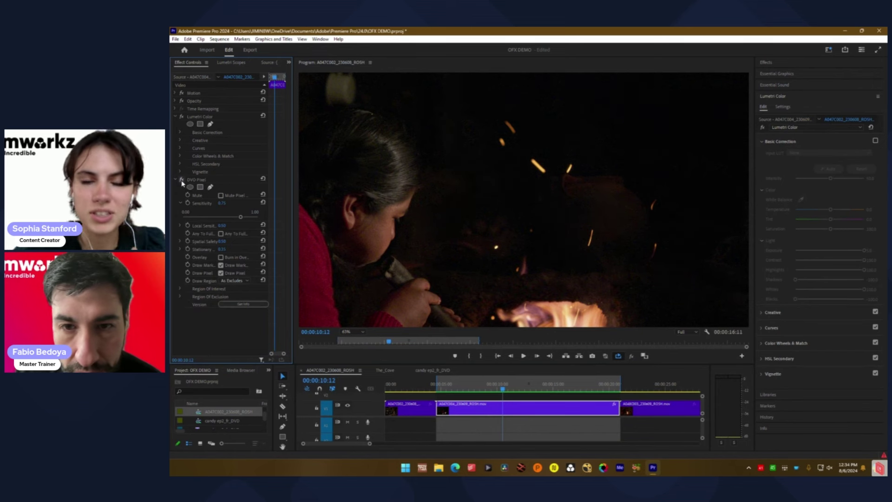
click(541, 390)
drag(543, 394, 502, 397)
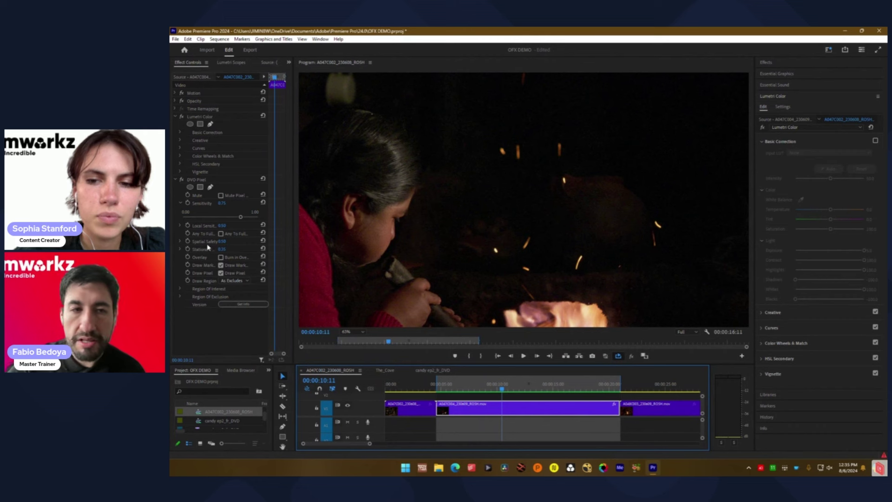
click(181, 179)
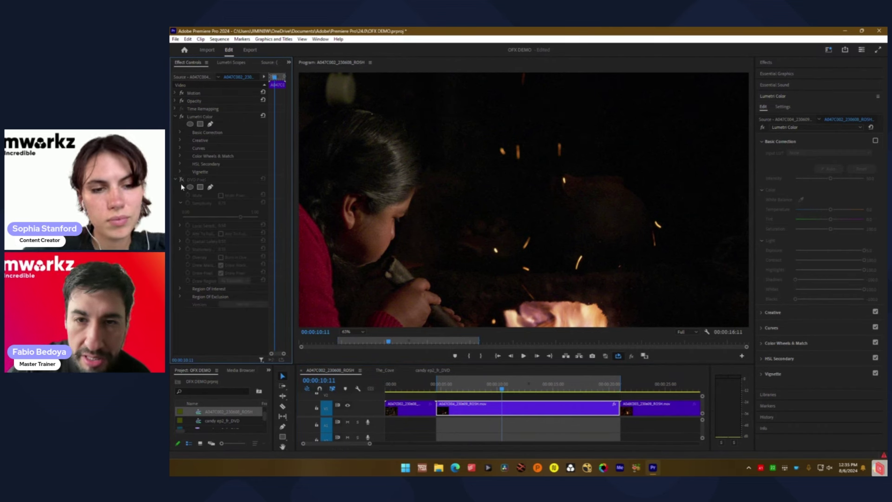
click(182, 179)
Step: Move the playhead to 00:00:08:17 and examine the dark area between the pale object and the woman's red garment up close
scroll(502, 260, down, 5)
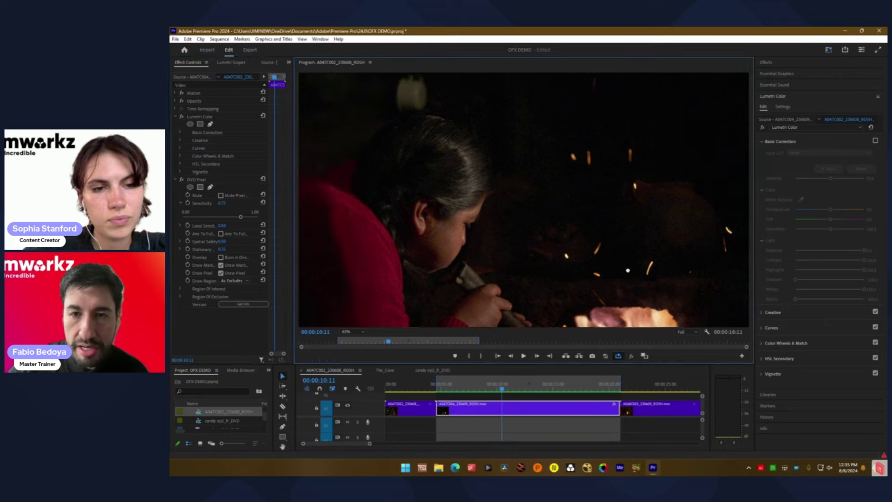
scroll(513, 235, up, 2)
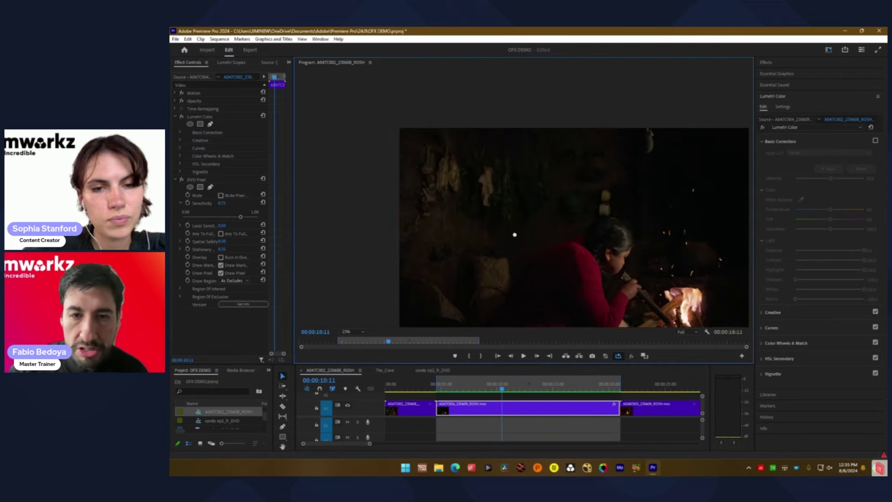
scroll(499, 216, up, 5)
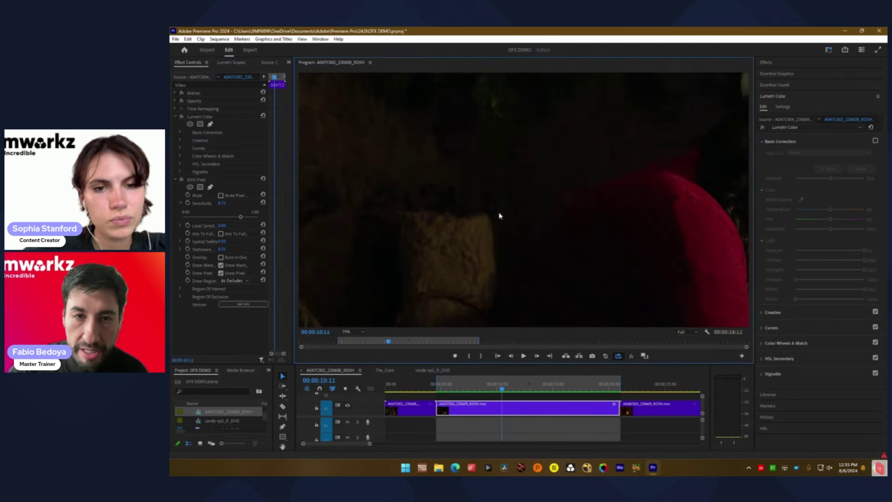
drag(528, 389, 477, 394)
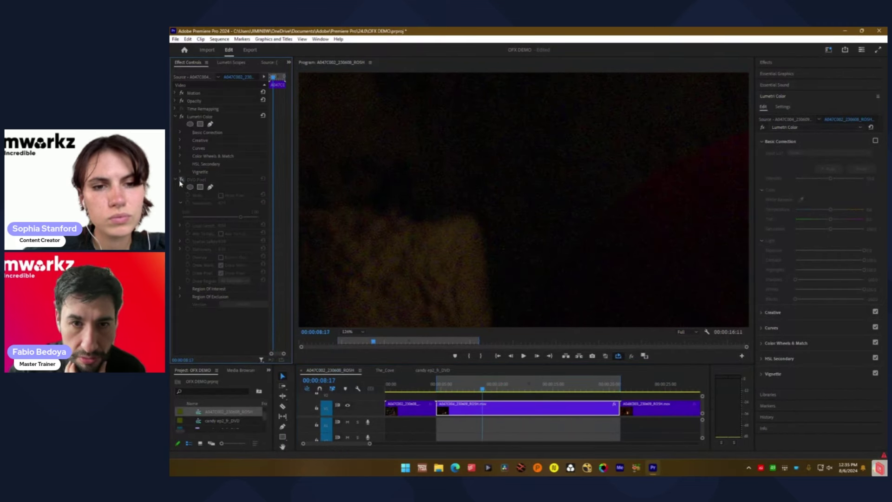
click(510, 230)
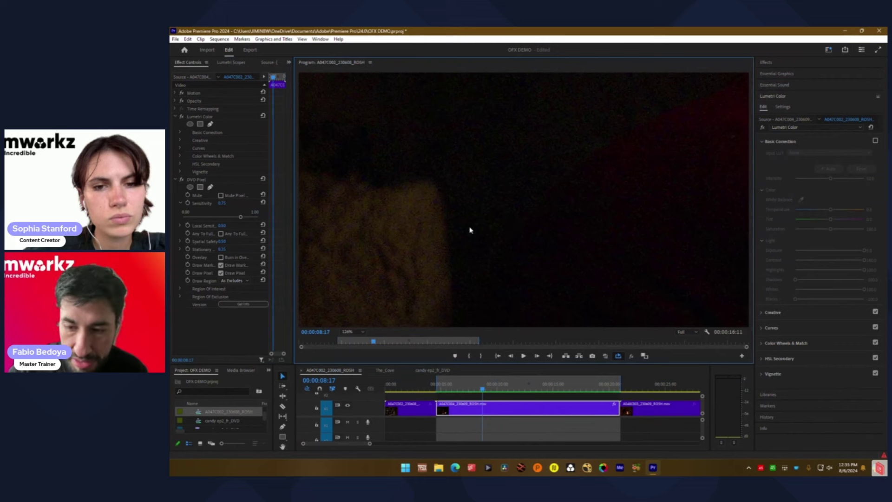
Step: Toggle DVO Pixel repeatedly to compare the stray green pixel in the dark area, leaving the effect on
scroll(470, 230, up, 3)
click(181, 179)
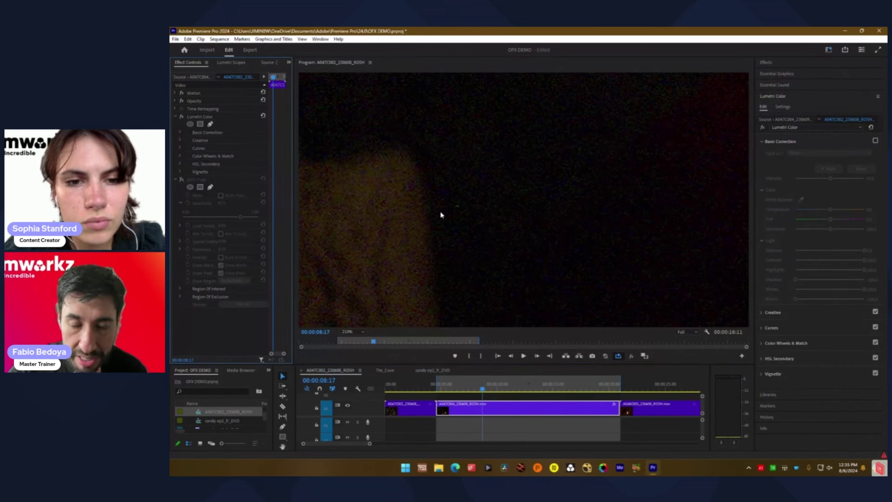
click(181, 179)
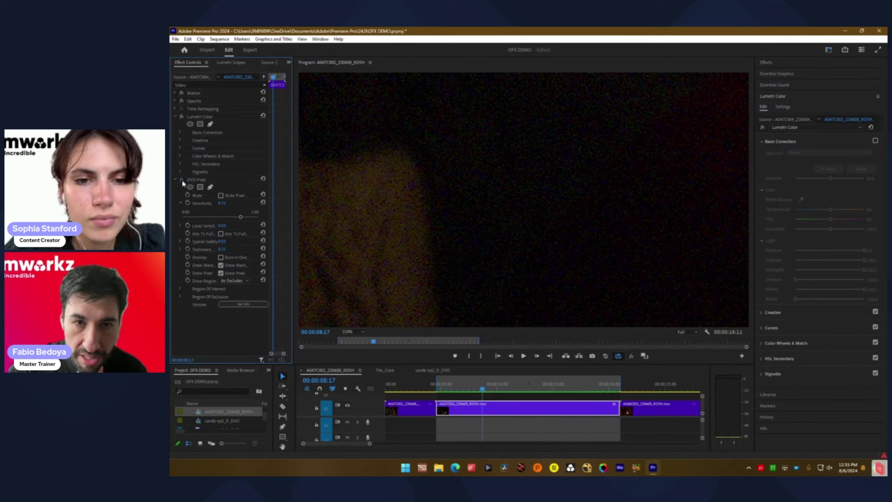
click(182, 179)
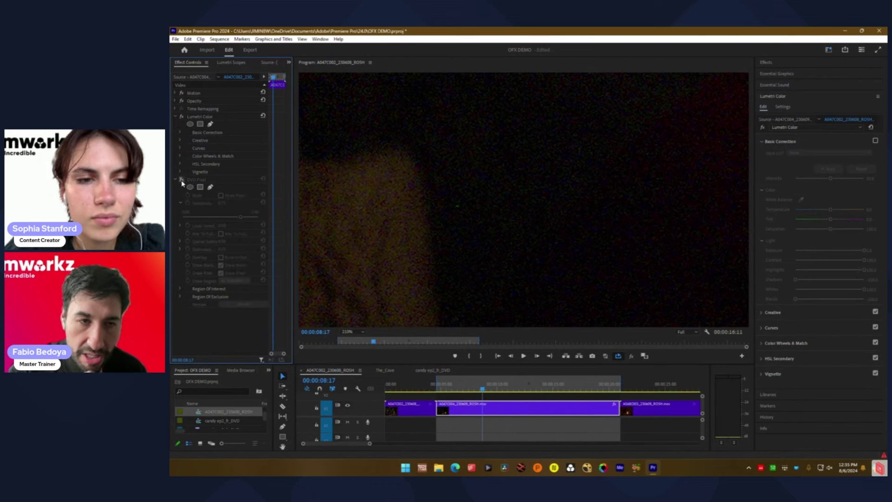
click(182, 179)
click(181, 179)
click(181, 179)
Step: Fit the whole frame in the program view and scrub from the middle clip's start to 00:00:14:02
key(Up)
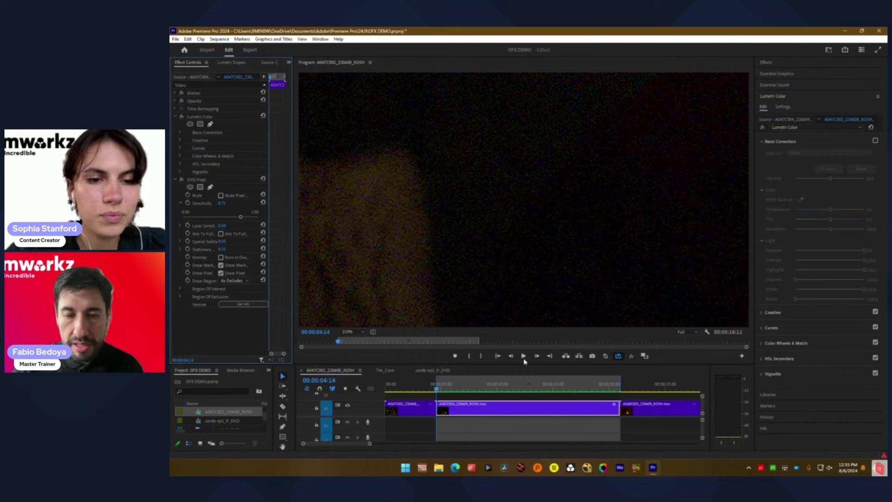
click(352, 333)
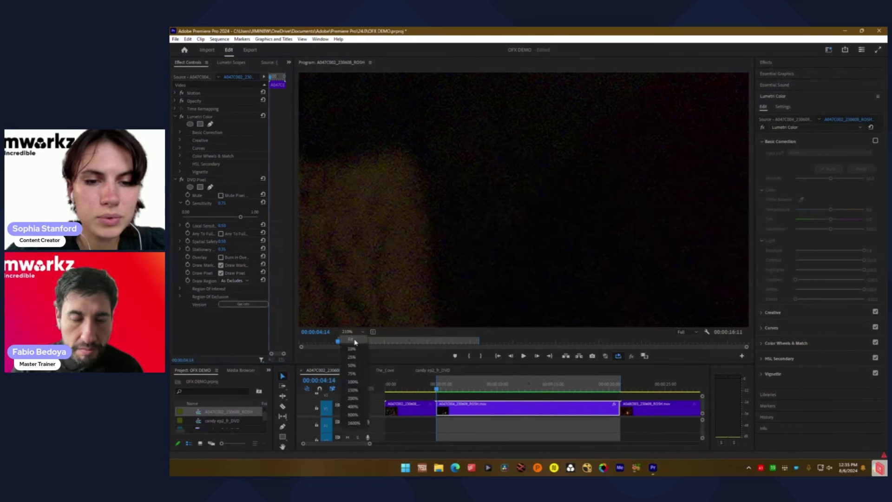
click(352, 340)
drag(495, 378, 546, 380)
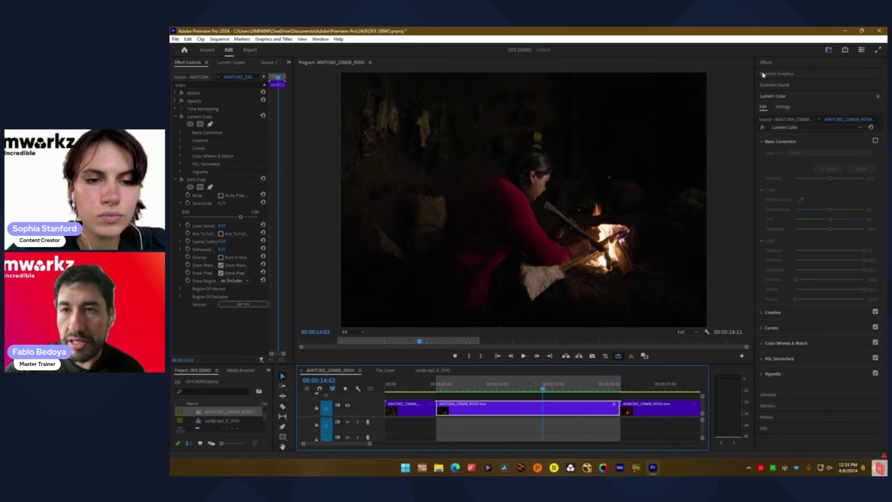
Step: List the Filmworkz video effects and mark the first clip's range with in and out points, with the man's face in close view
click(765, 62)
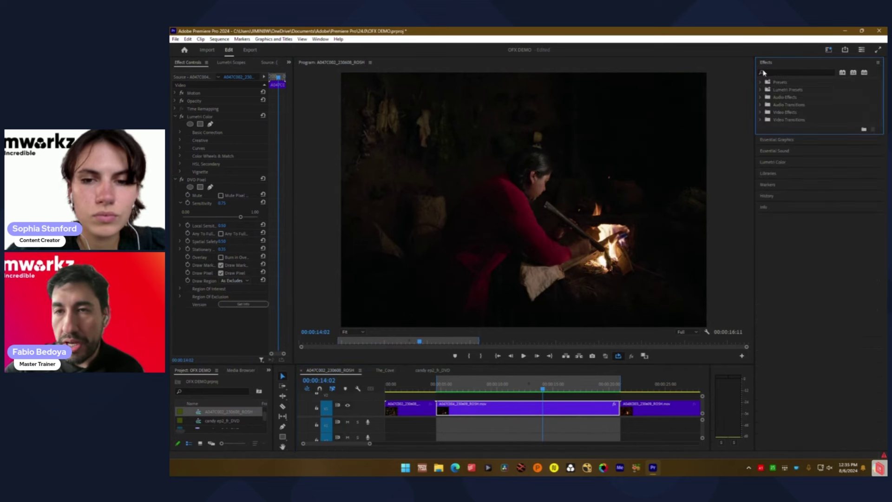
click(760, 113)
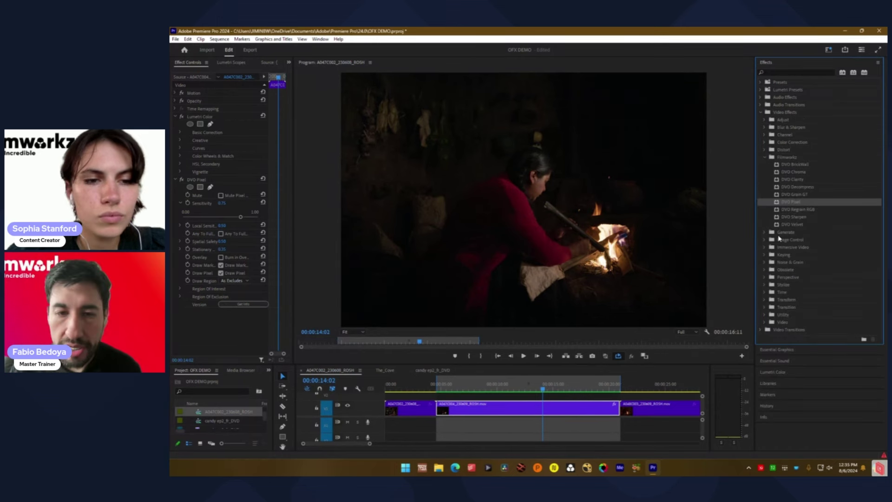
drag(542, 389, 598, 382)
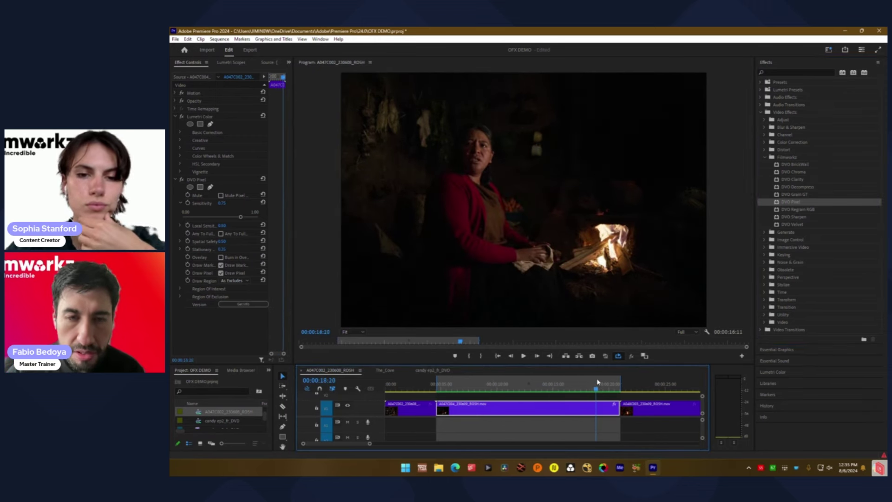
key(Home)
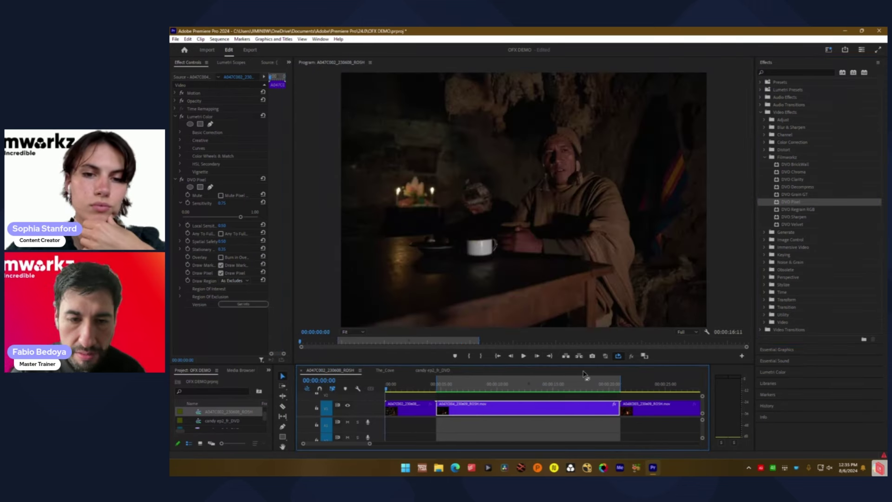
key(x)
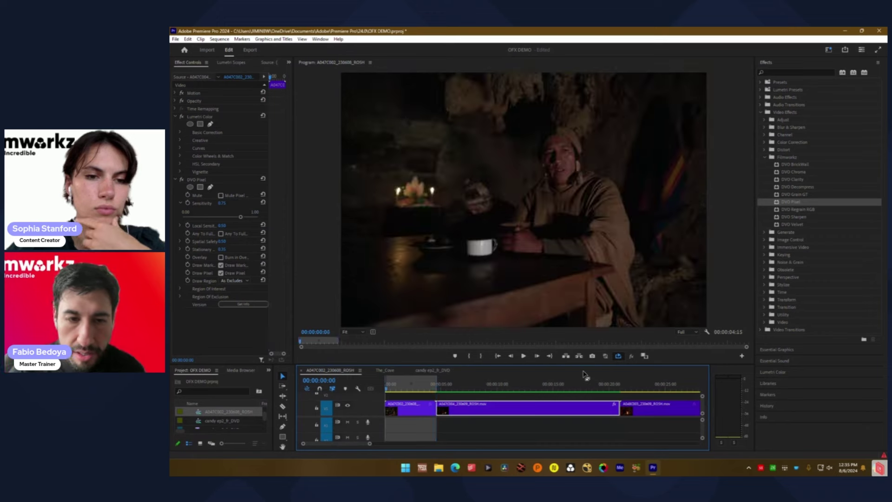
scroll(597, 163, up, 5)
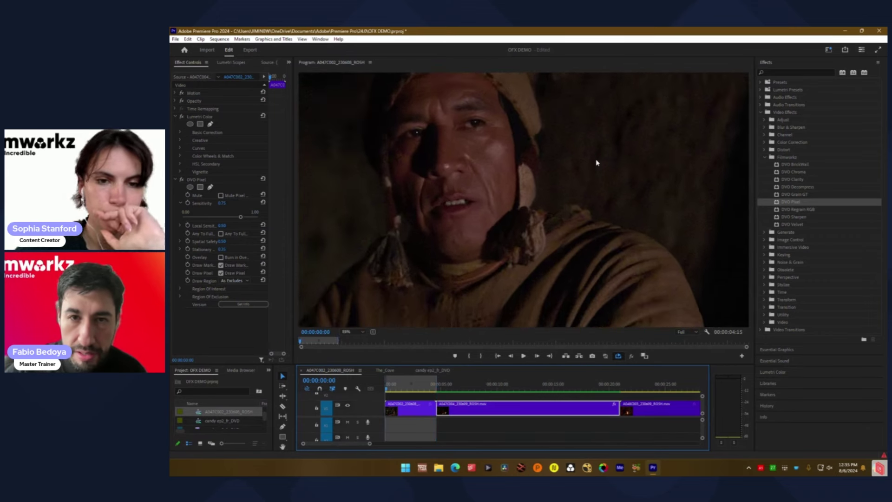
scroll(558, 271, up, 2)
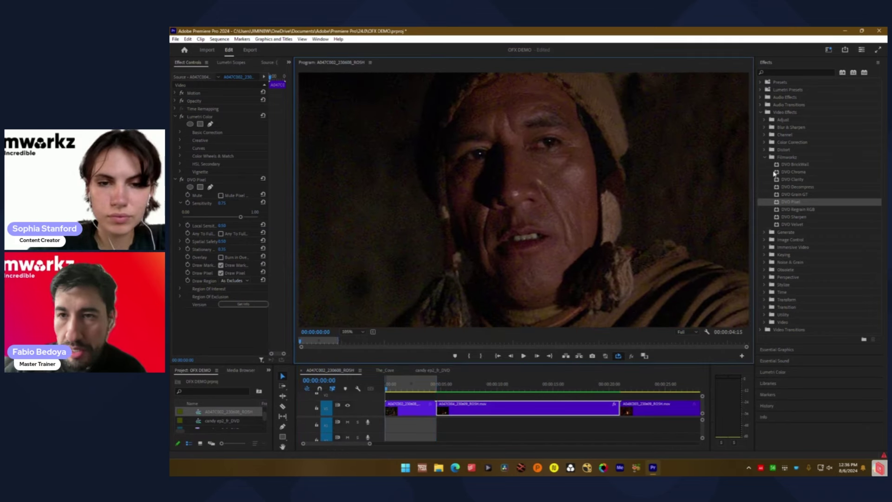
Step: Apply DVO Clarity to the first clip and set its Processing Amount to 1.00
click(792, 181)
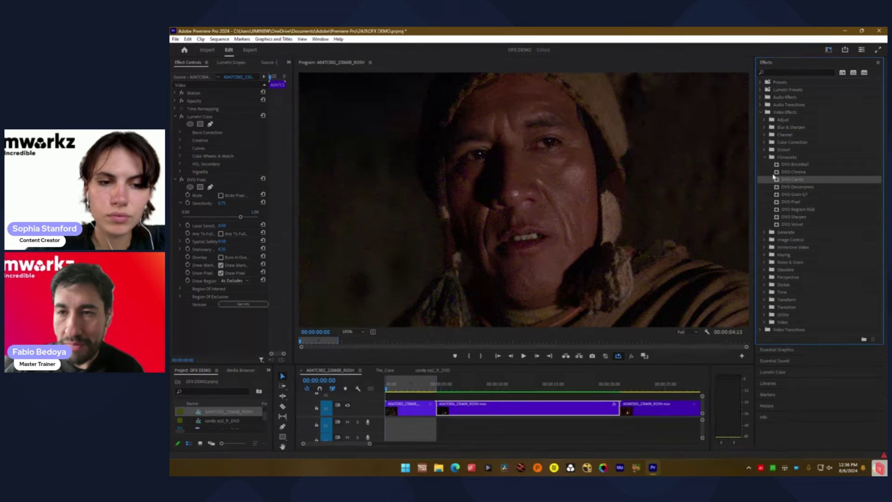
drag(418, 370, 410, 412)
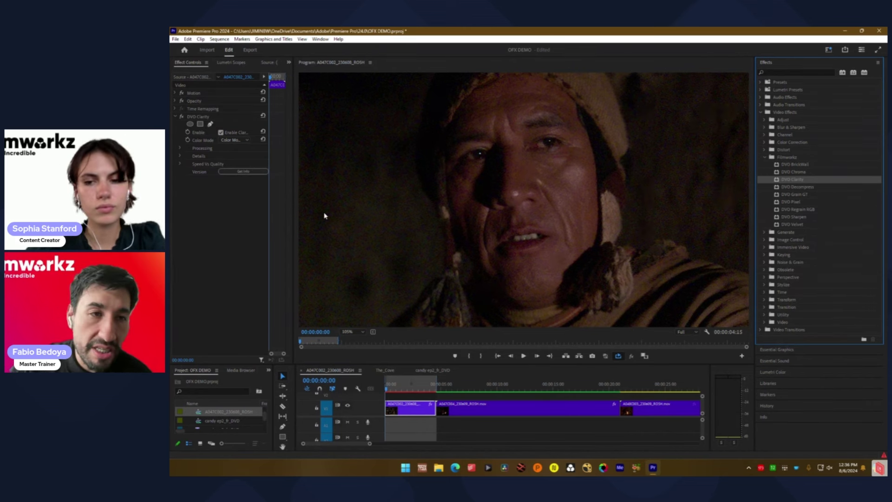
click(180, 148)
click(185, 157)
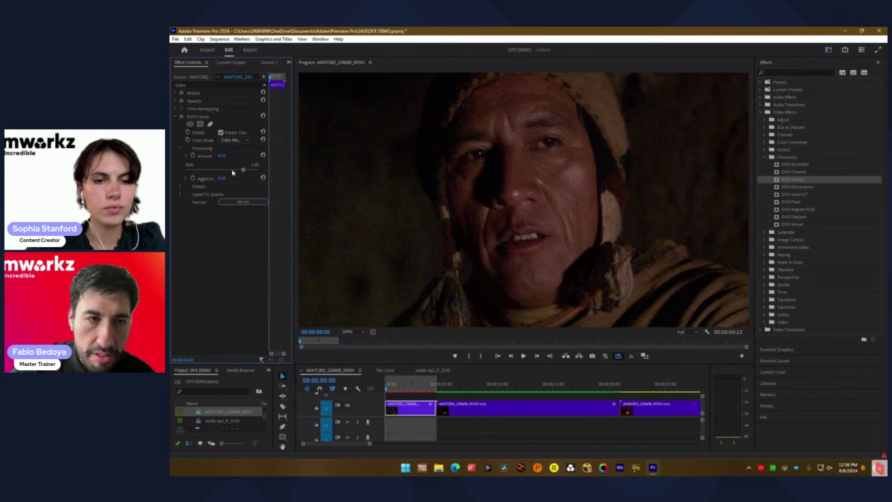
click(184, 179)
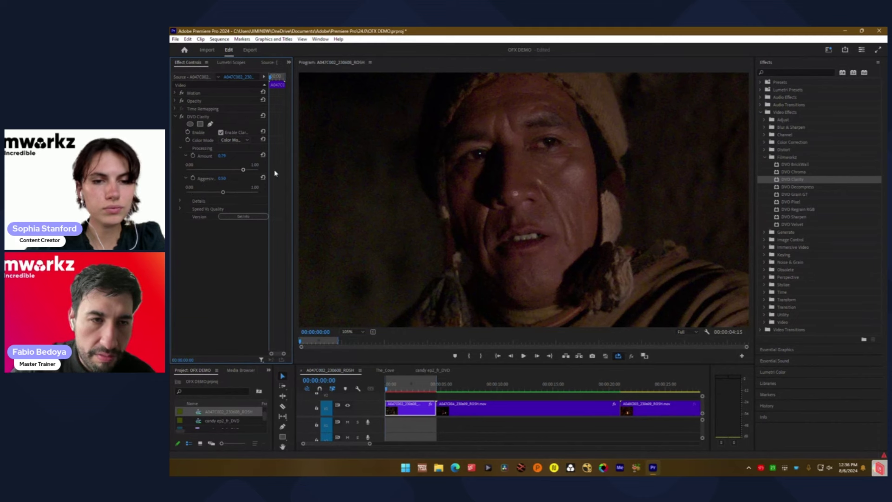
click(244, 170)
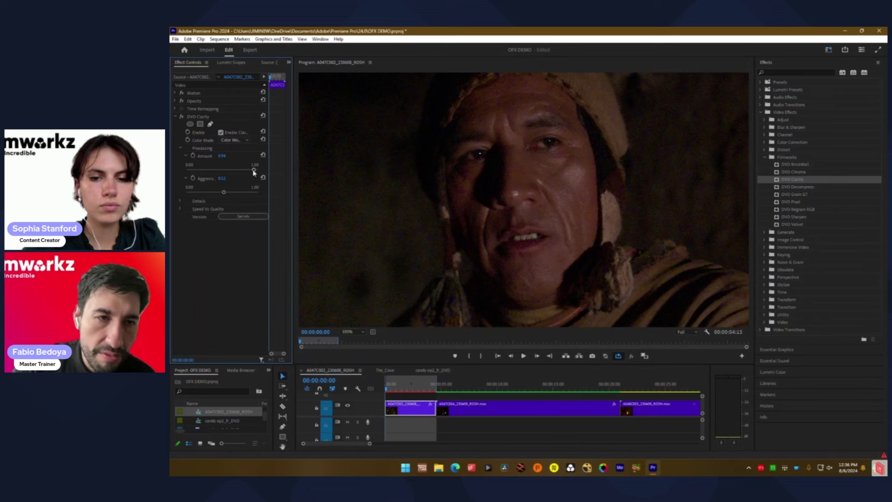
drag(274, 172, 275, 171)
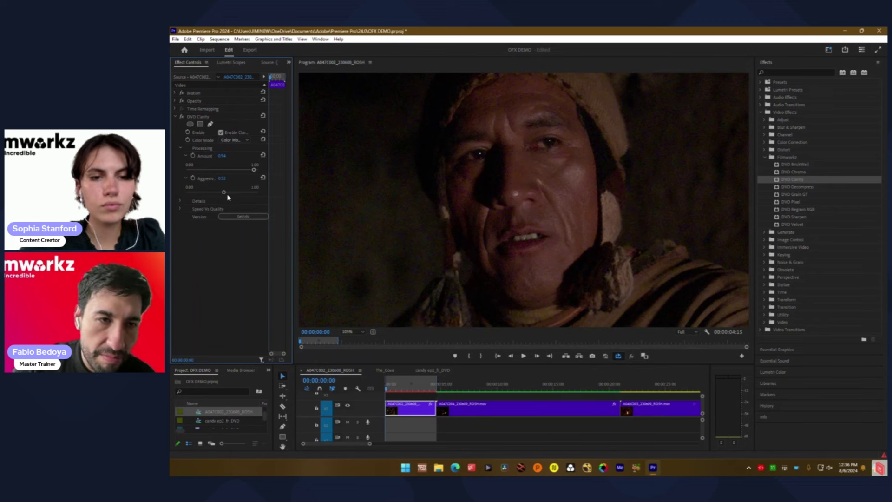
Step: Enter 0.75 for DVO Clarity's detail Preservation and raise its Aggressiveness to 1.00
click(179, 201)
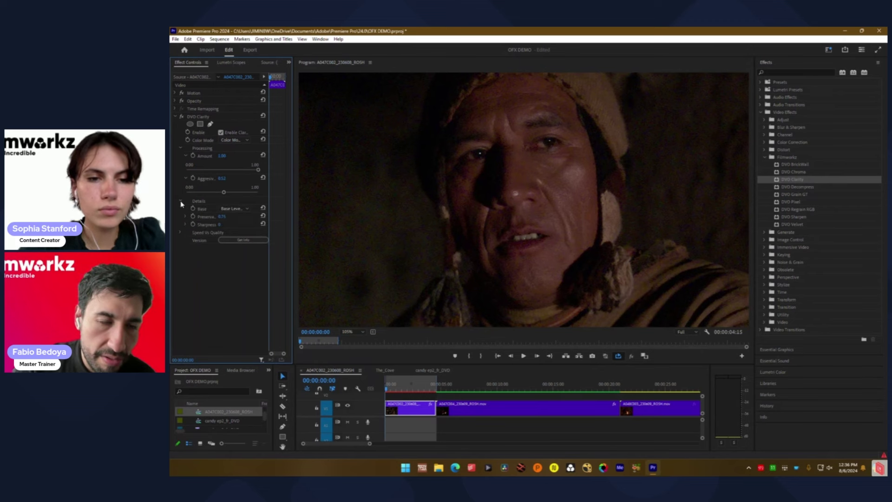
click(223, 216)
text(0.75)
key(Return)
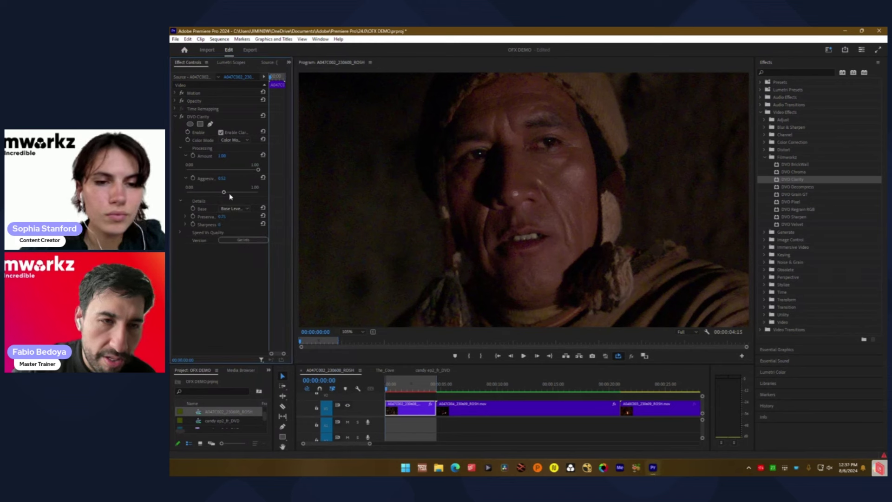
drag(223, 193, 234, 196)
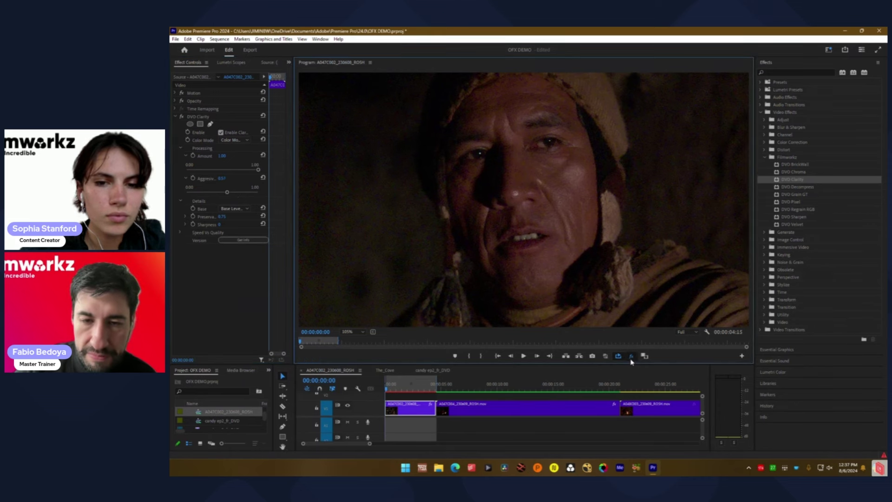
click(227, 193)
drag(227, 193, 258, 193)
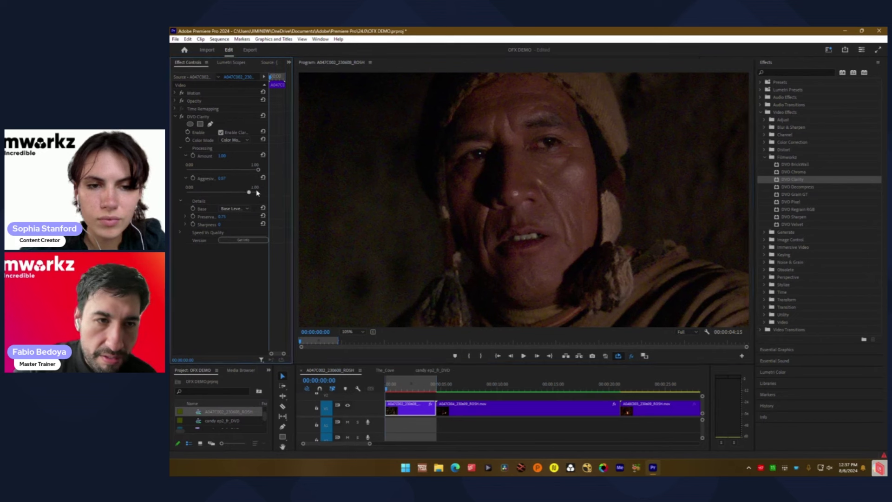
Step: Raise DVO Clarity's detail Preservation to 1.00 and its Sharpness to 1
click(181, 233)
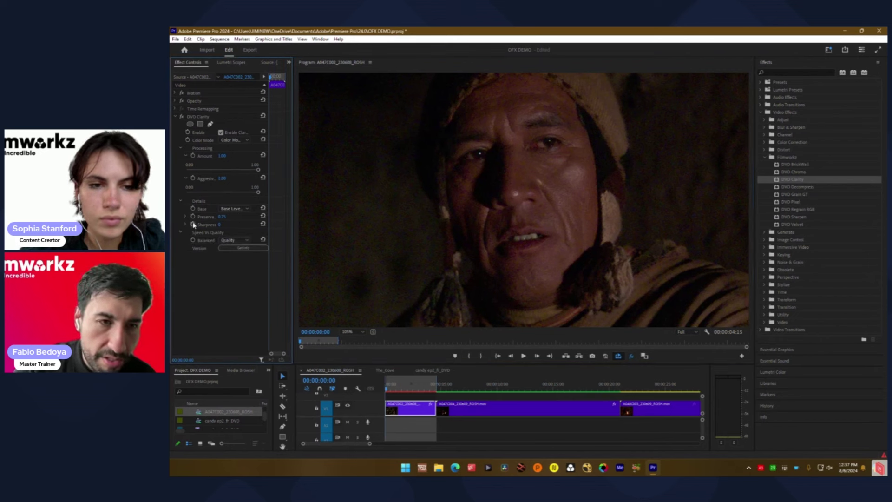
click(185, 217)
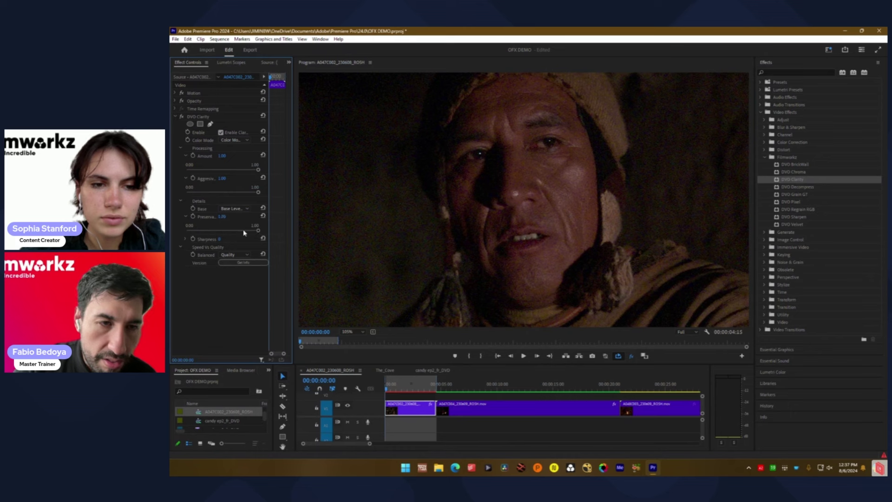
click(186, 240)
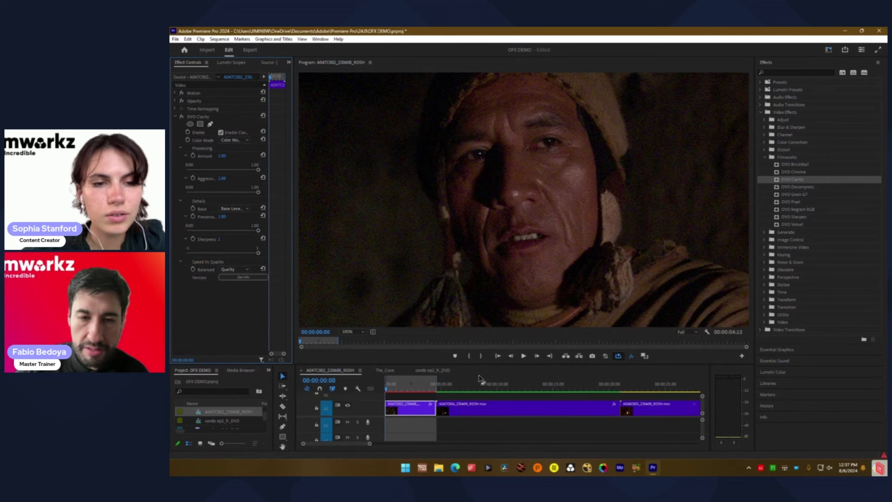
Step: Render the first clip's marked range with DVO Clarity applied and play back the rendered result
click(632, 356)
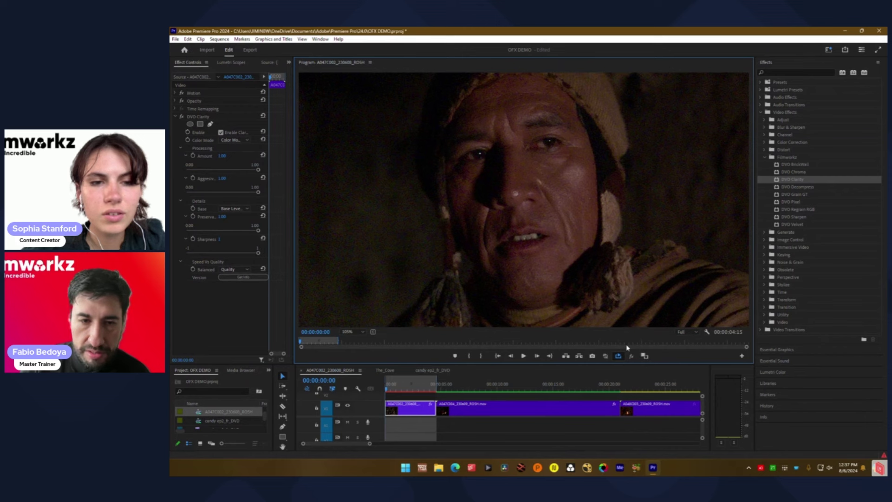
key(Return)
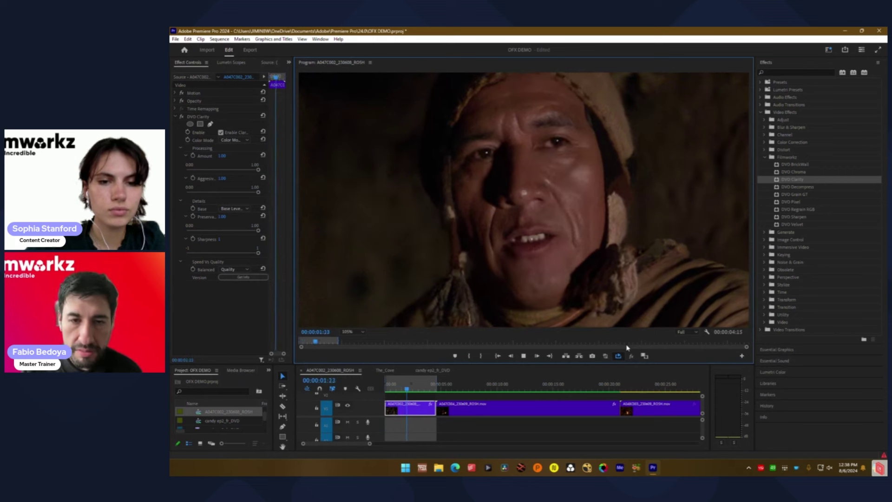
key(space)
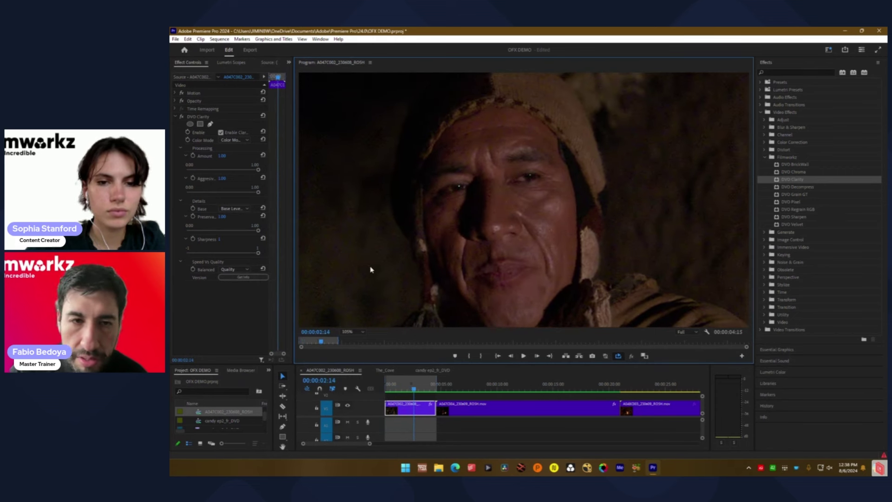
Step: Compare the first clip during playback with DVO Clarity off and on, with the man's face and the wall behind him in view
click(182, 119)
click(181, 116)
drag(497, 185, 322, 207)
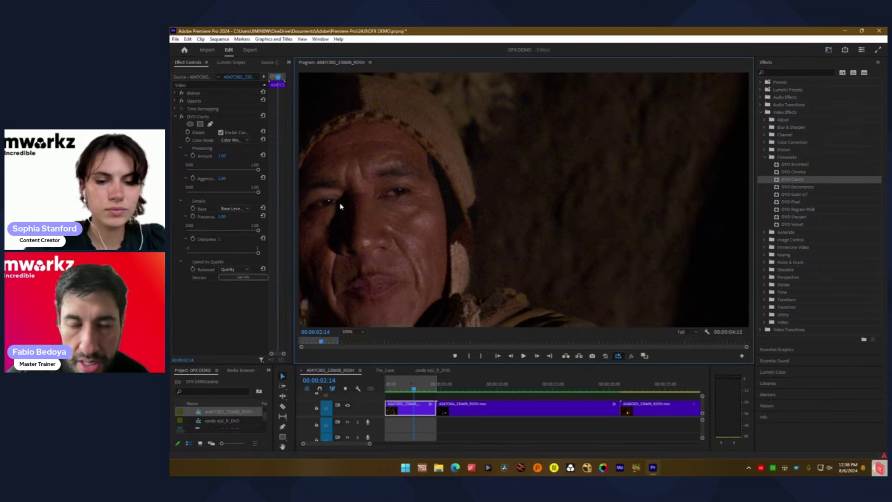
click(182, 118)
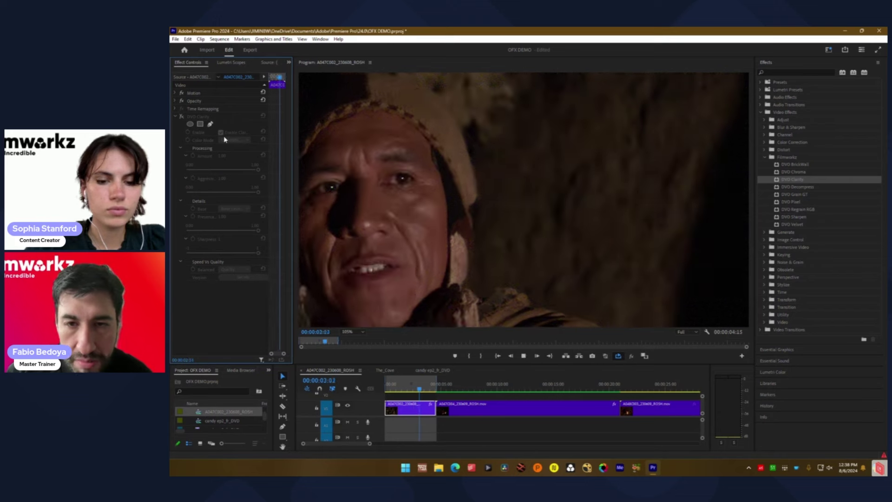
click(182, 118)
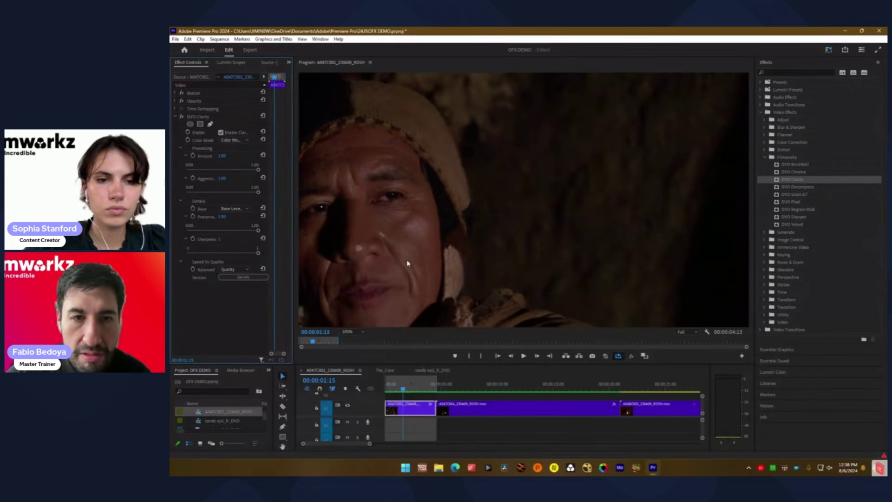
key(space)
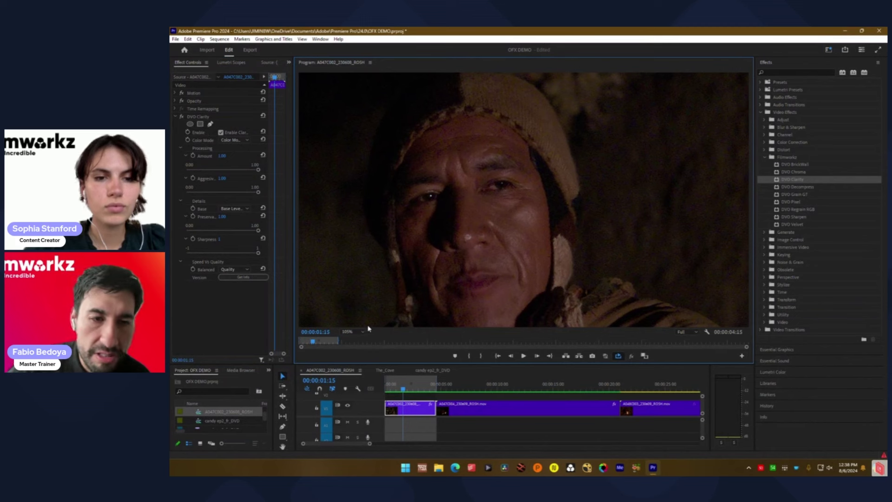
Step: Check the whole frame at Fit, and compare DVO Clarity off and on with the man and the background at mid distance
click(351, 331)
click(352, 340)
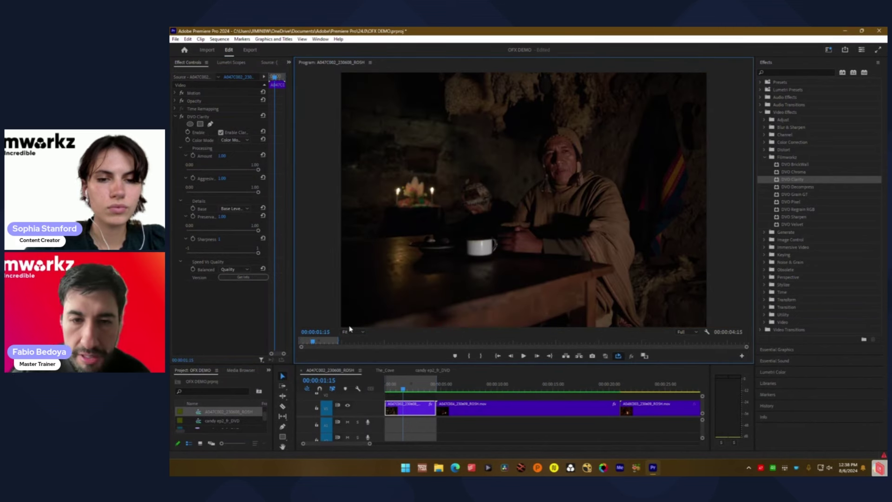
key(space)
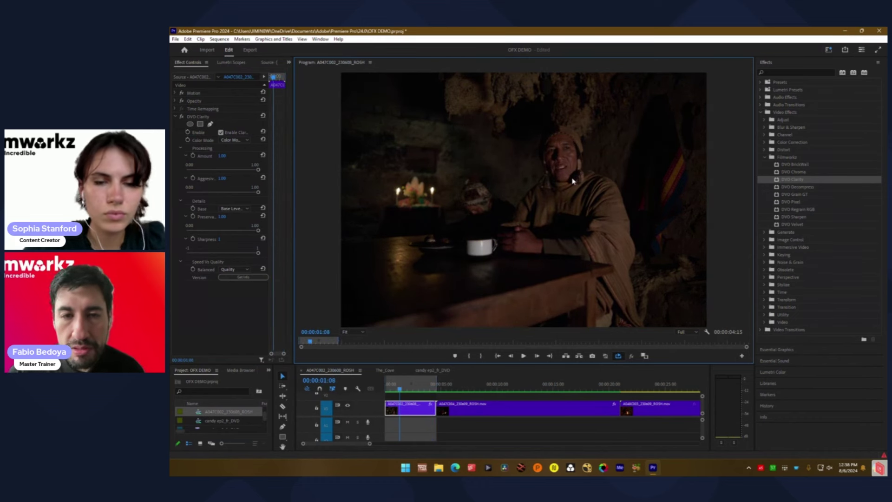
scroll(569, 174, up, 3)
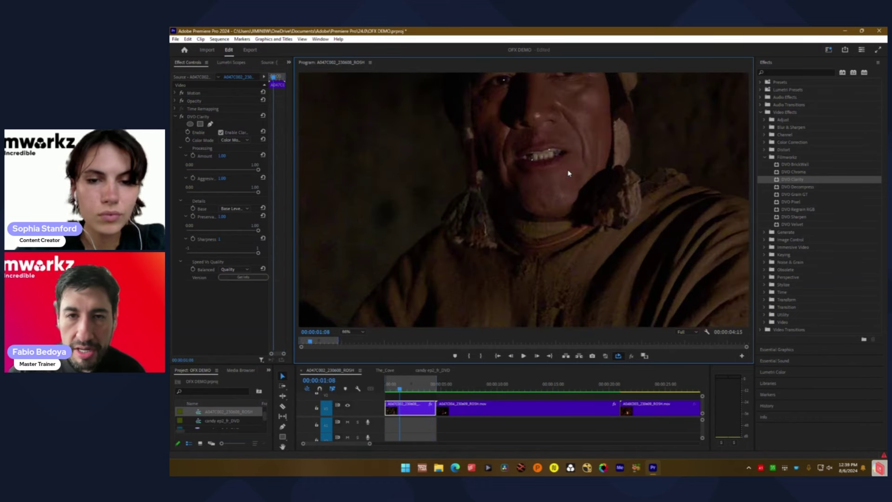
drag(501, 275, 564, 268)
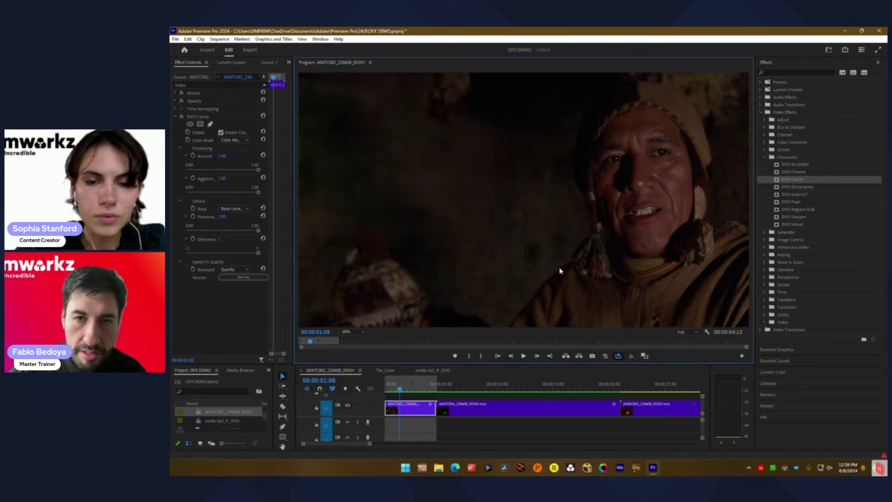
click(182, 117)
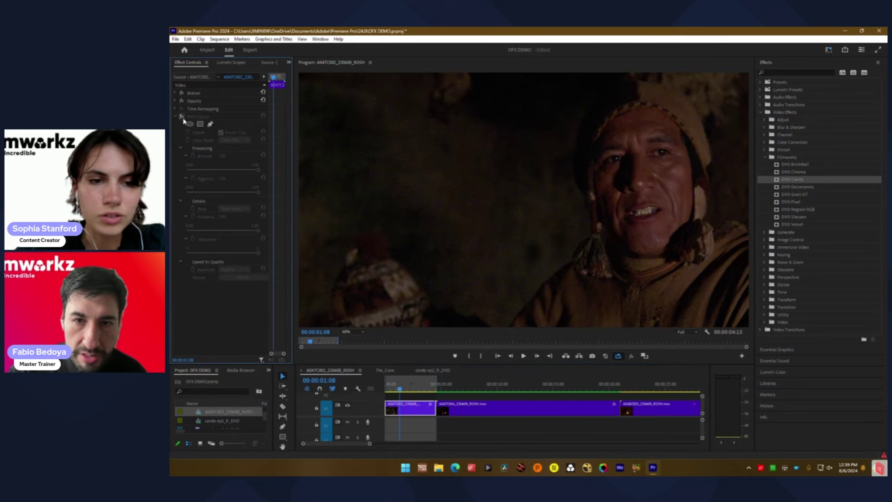
click(182, 117)
click(181, 117)
click(181, 117)
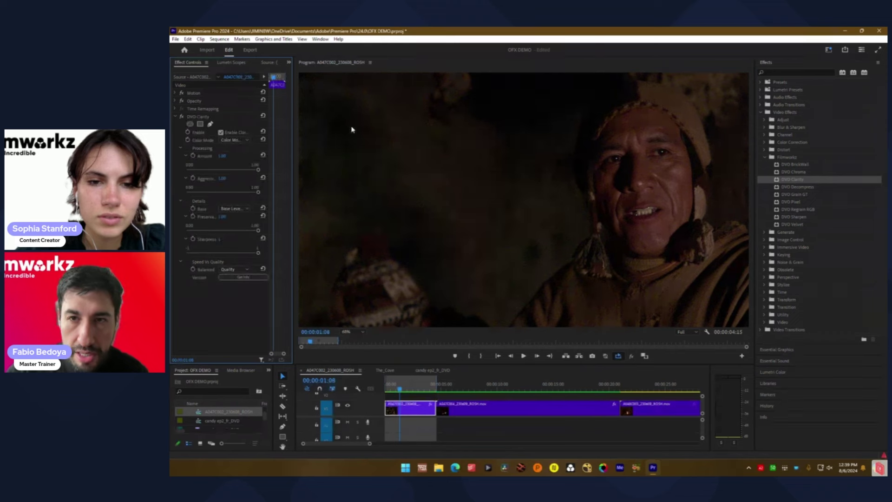
Step: Enlarge the man's face and repeatedly switch DVO Clarity off and on to compare noise and skin detail on the still frame
drag(517, 207, 489, 213)
scroll(489, 213, up, 3)
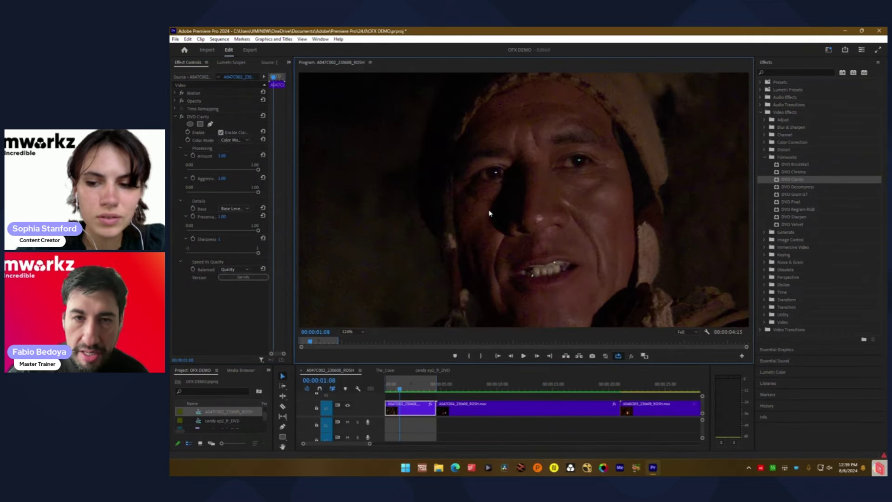
click(182, 117)
click(182, 117)
click(182, 117)
click(182, 117)
click(182, 117)
click(182, 118)
click(184, 119)
click(183, 118)
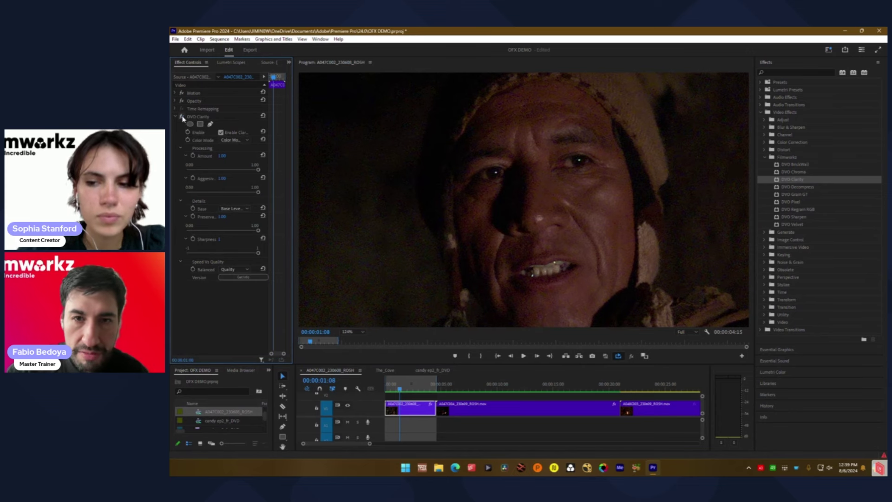
Step: Play the DVO Clarity result on the enlarged face, check frames at the clip's beginning and end, and return to the sequence start
key(space)
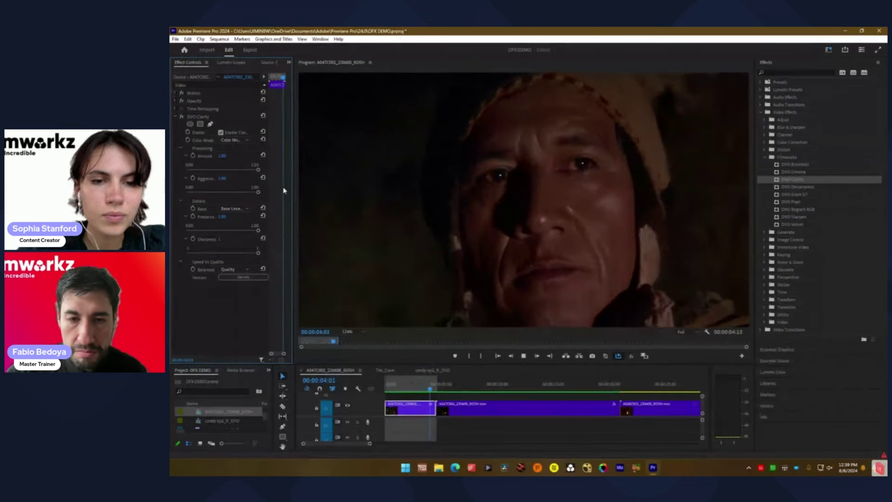
key(space)
key(Home)
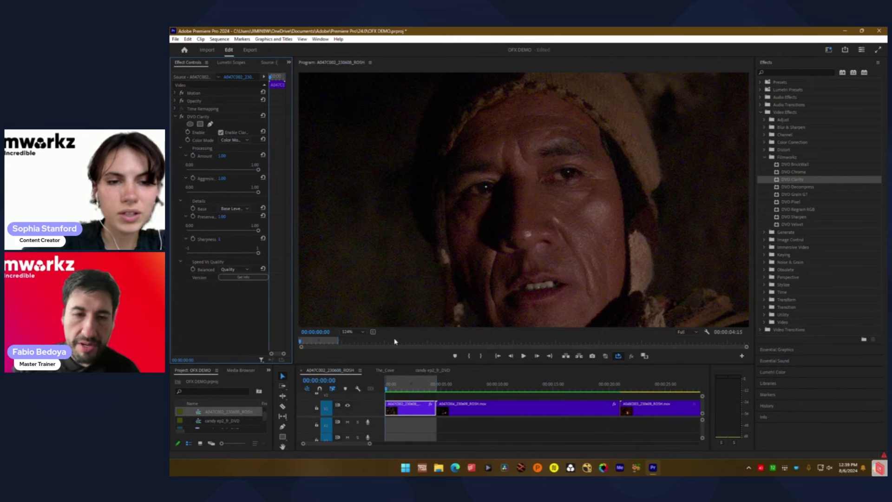
click(398, 390)
key(space)
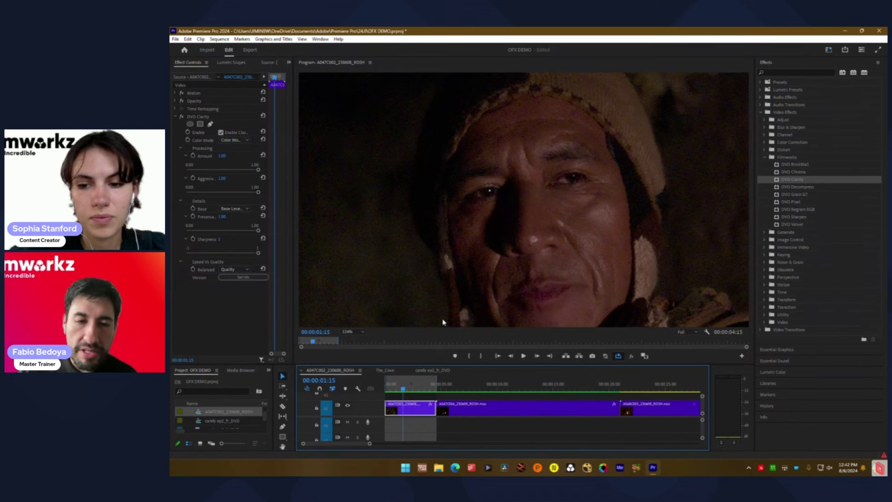
click(395, 390)
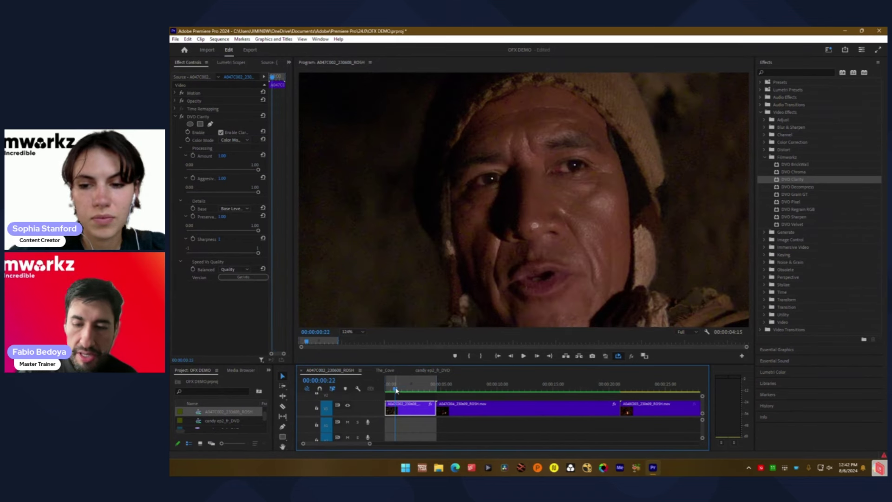
key(shift+o)
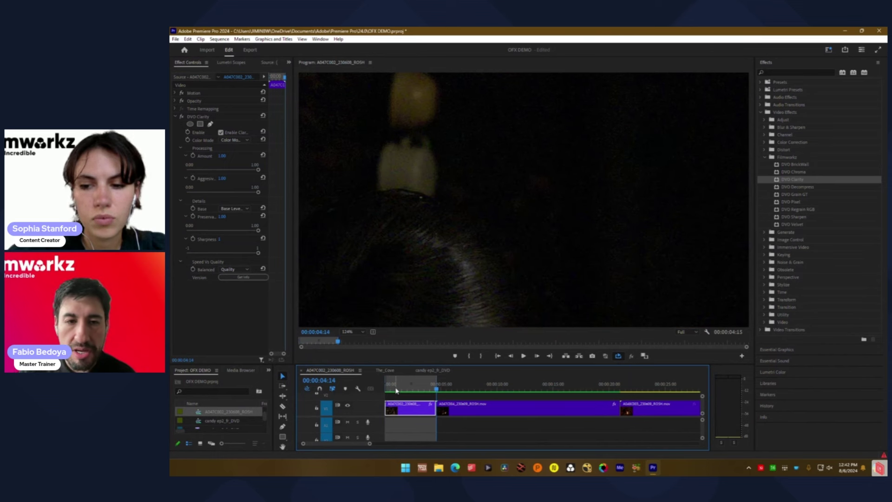
key(Home)
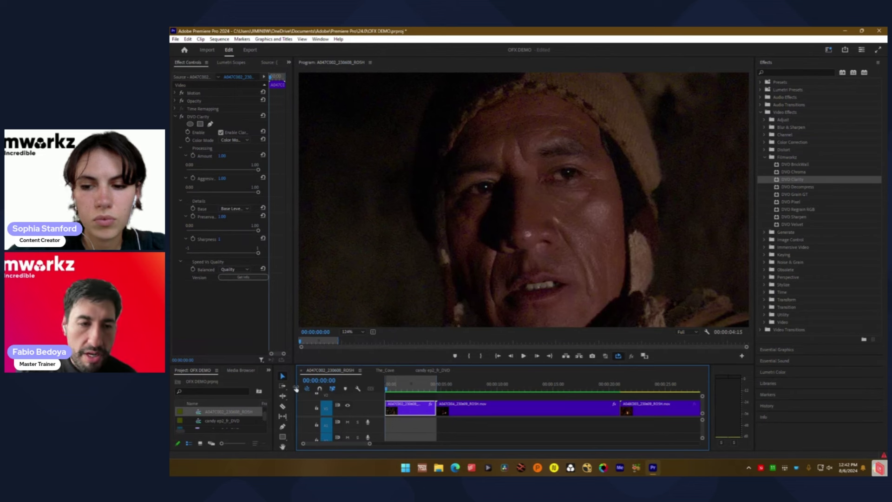
Step: Open the candy ep2 DVD sequence at Fit zoom and turn off DVO Velvet and DVO Chroma on its first clip, leaving DVO Decompress active
click(202, 422)
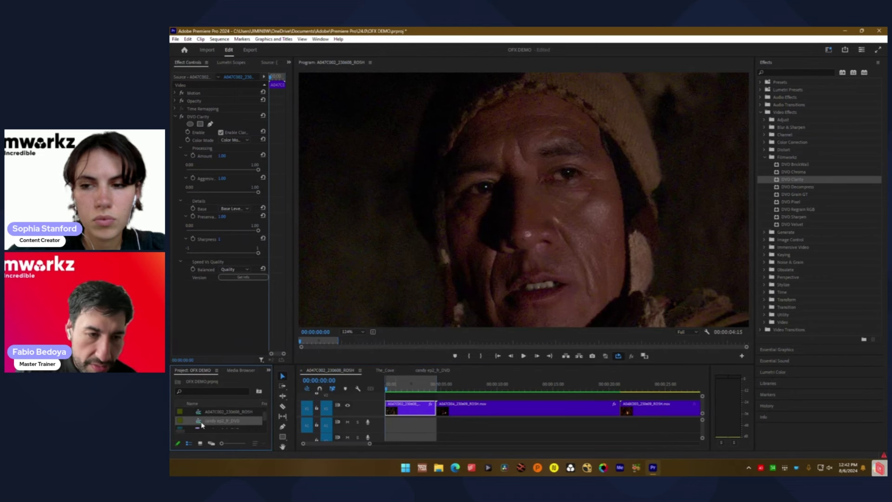
double_click(203, 423)
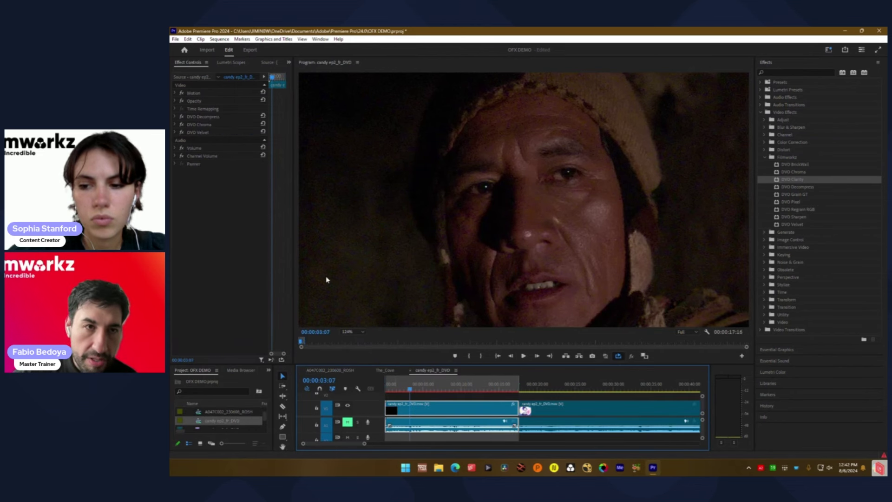
click(181, 132)
click(182, 124)
click(202, 116)
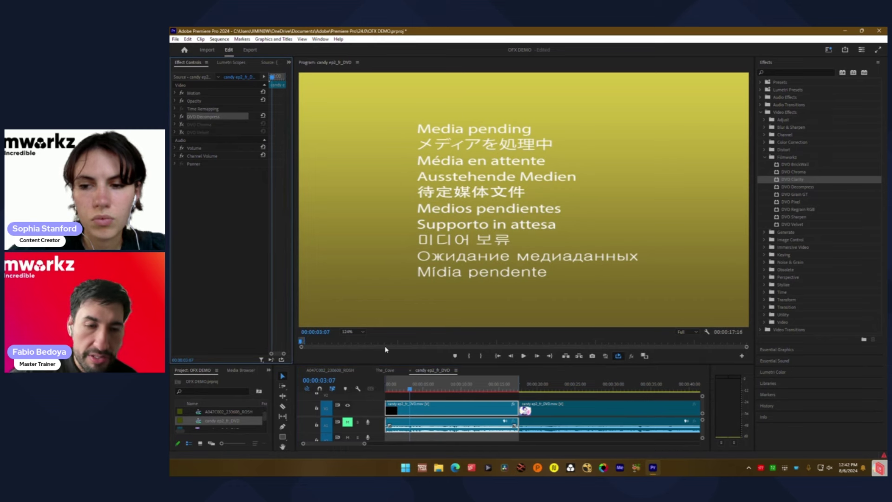
click(402, 388)
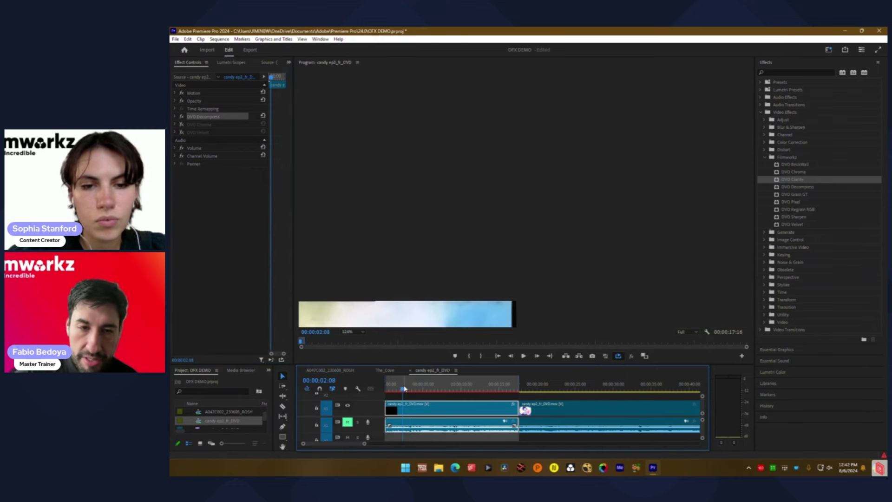
click(347, 333)
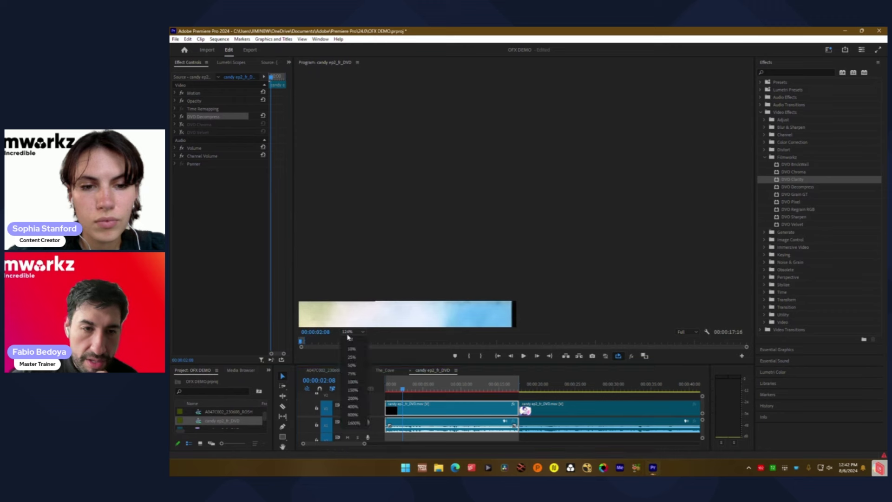
click(353, 340)
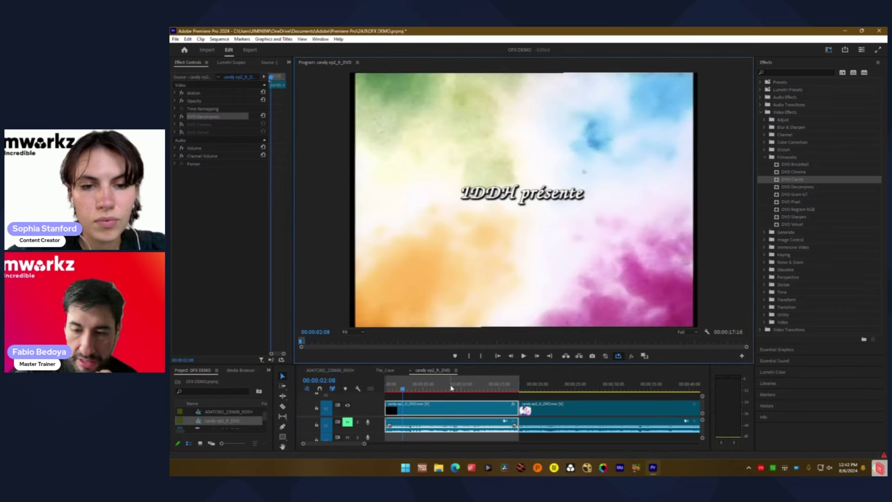
Step: Render and play the cartoon clip's marked range with only DVO Decompress active, and turn DVO Chroma back on
key(Return)
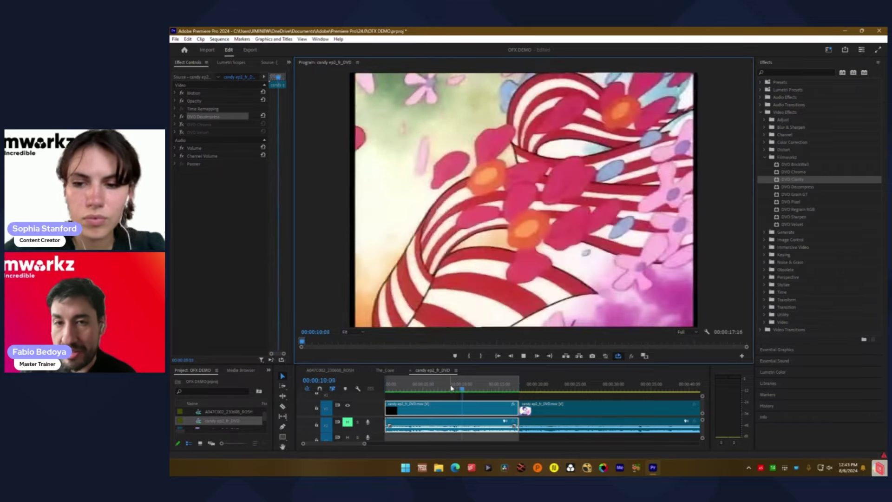
key(space)
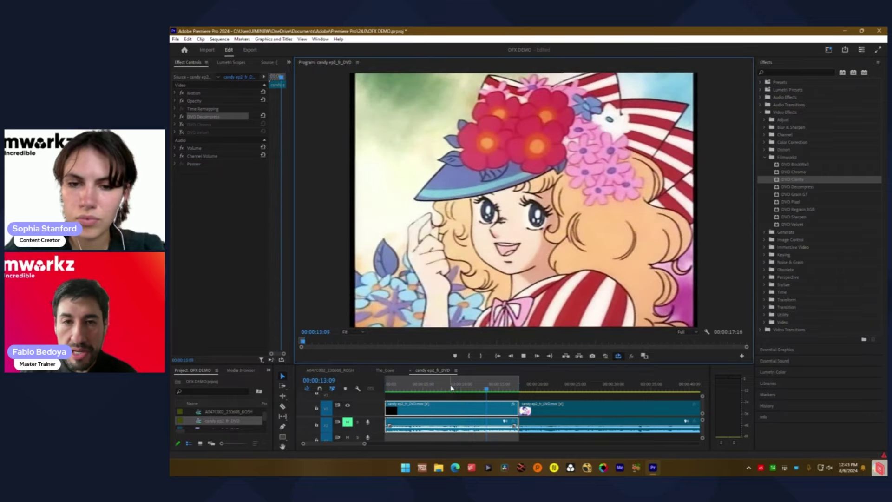
click(182, 124)
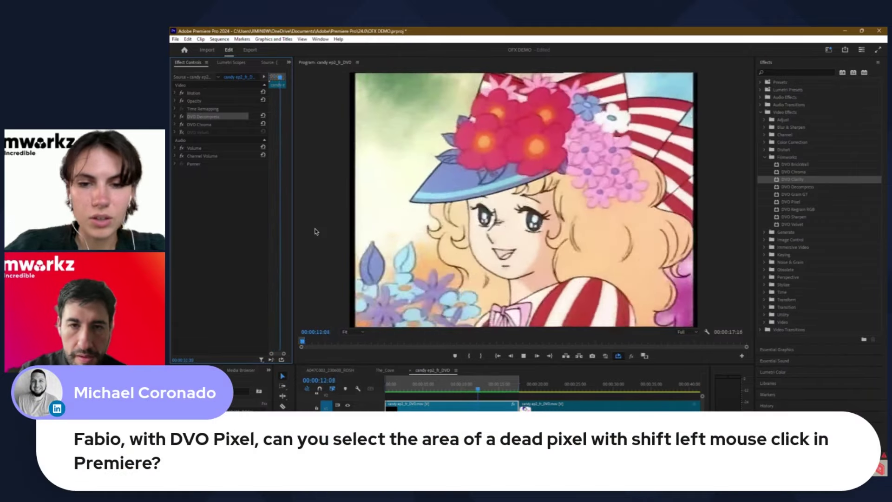
key(space)
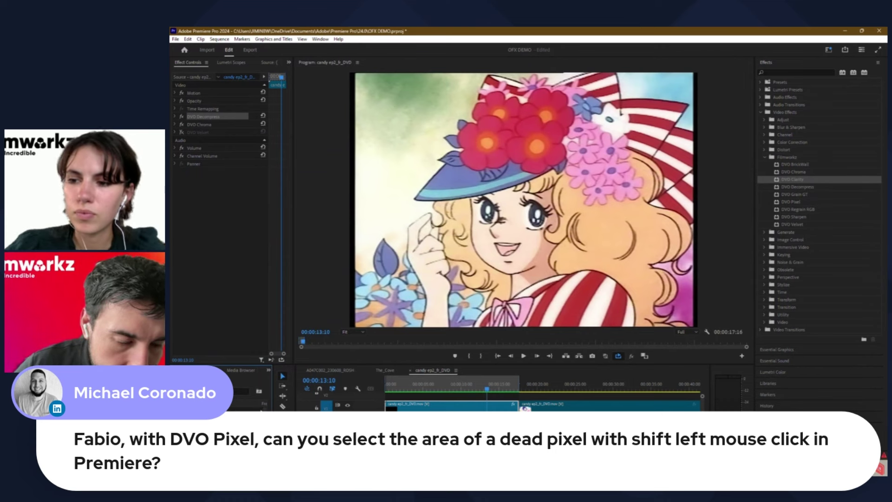
Step: Open the sequence with the candlelit man and mark the range of its second clip, the woman by the fire
click(330, 370)
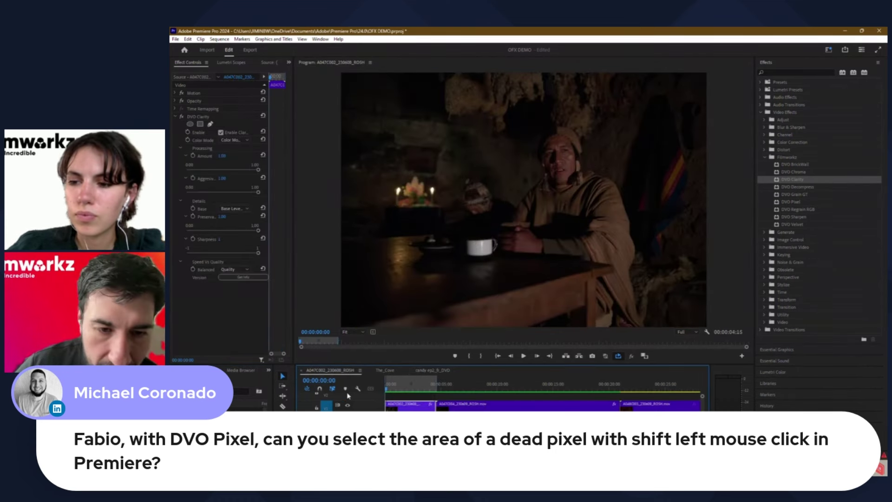
click(401, 390)
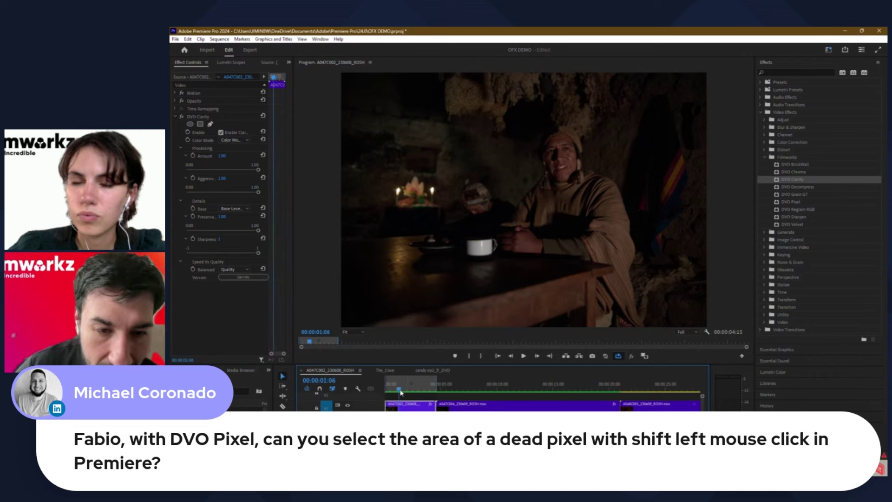
click(471, 385)
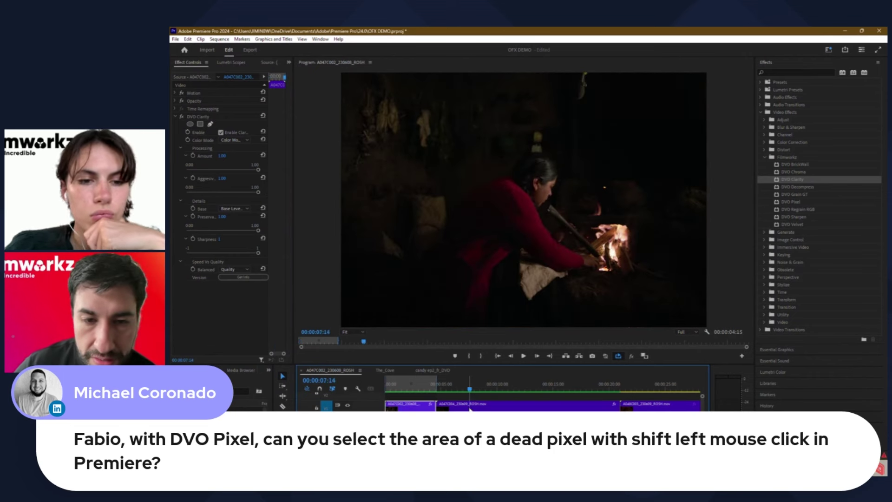
key(x)
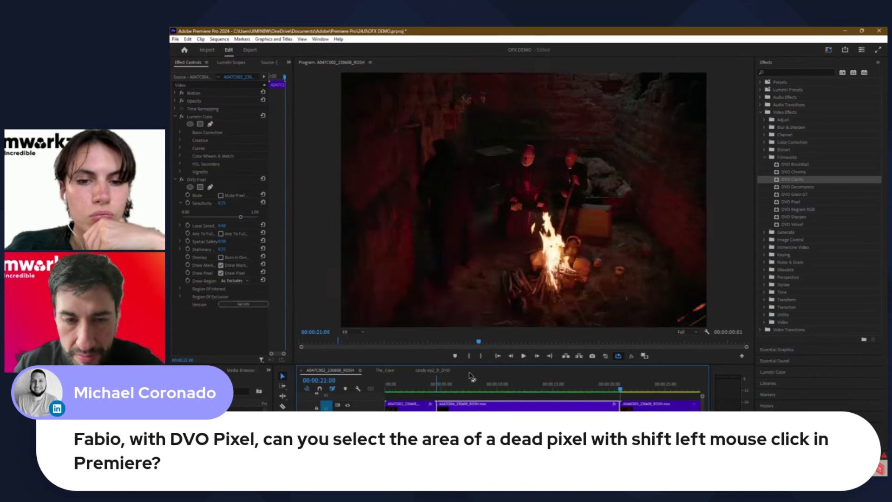
key(Up)
click(480, 391)
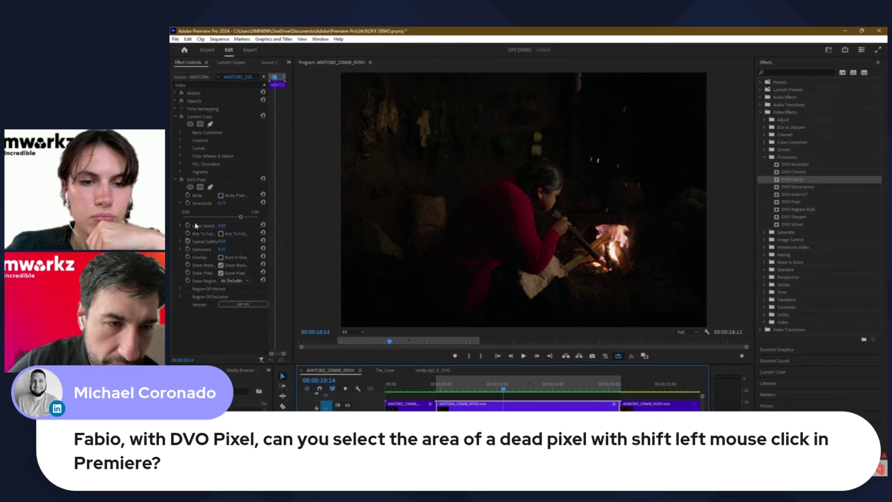
Step: Examine DVO Pixel's Region Of Interest settings on the fire clip, collapse them, and move the playhead to 00:00:17:13
click(206, 180)
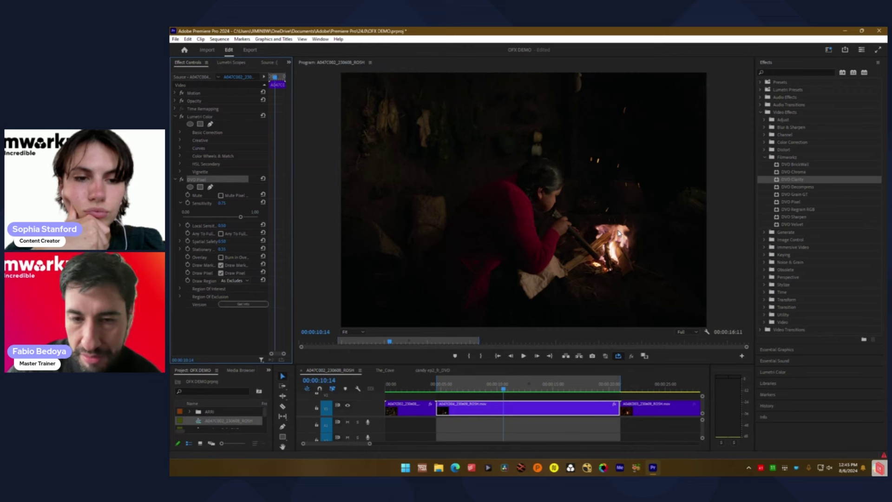
drag(511, 392, 563, 390)
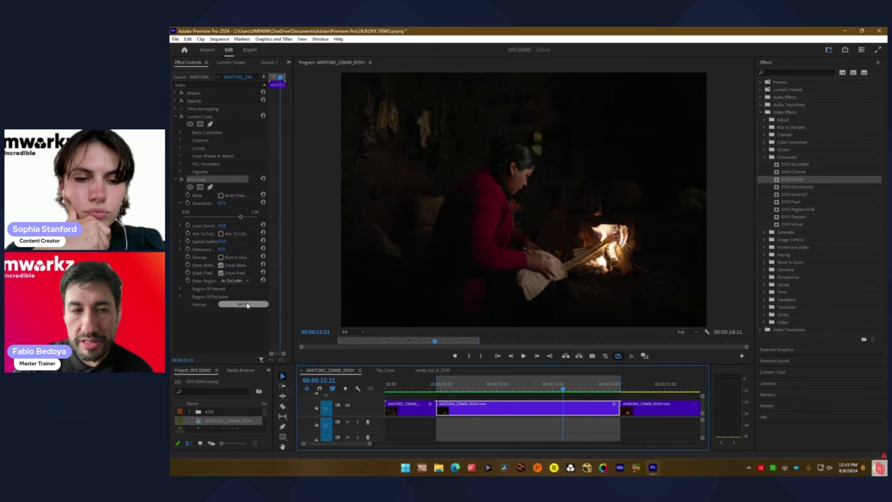
click(180, 296)
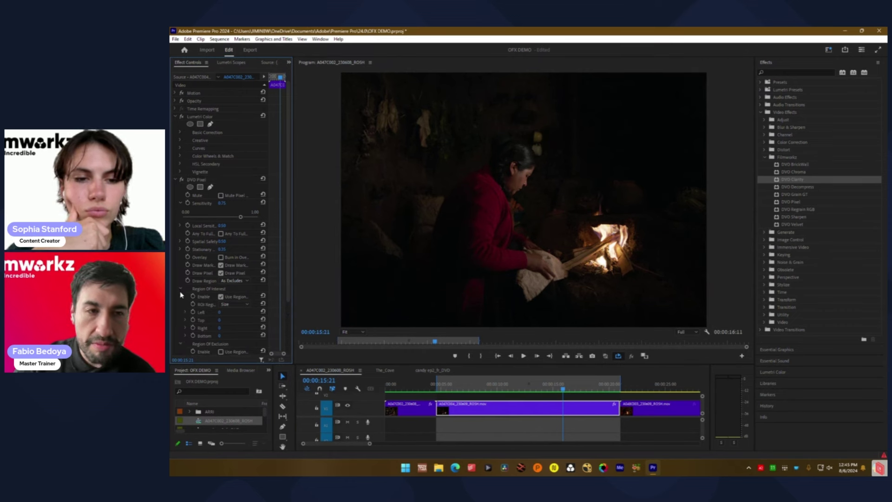
click(179, 296)
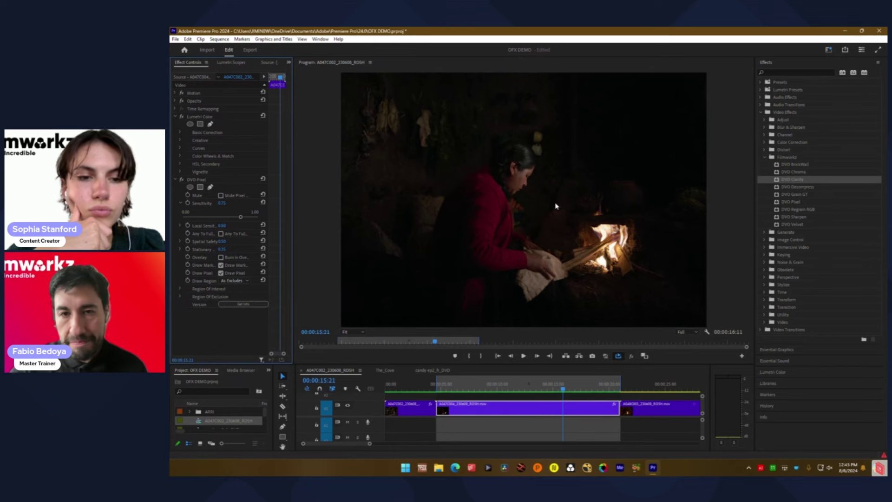
drag(520, 392, 583, 385)
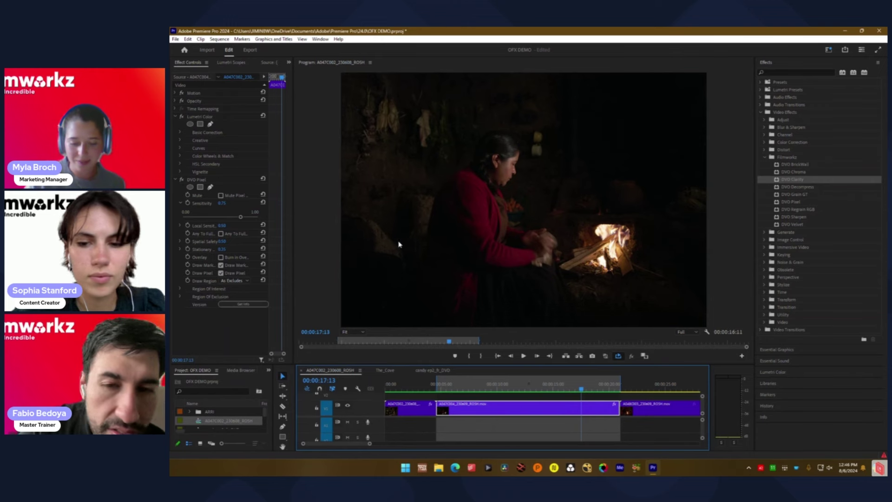
Step: Turn off DVO Pixel, enlarge the dark area around the fire to inspect its pixels, and review the effect's Region Of Interest settings
scroll(518, 325, right, 2)
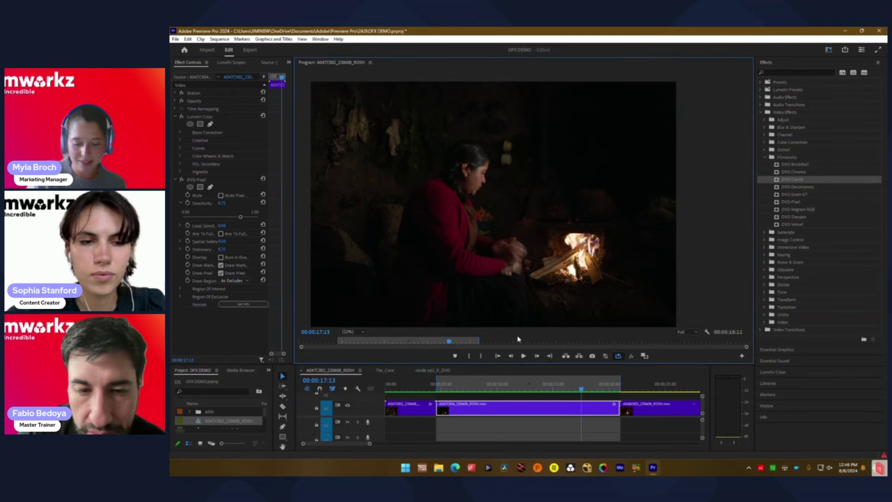
click(181, 180)
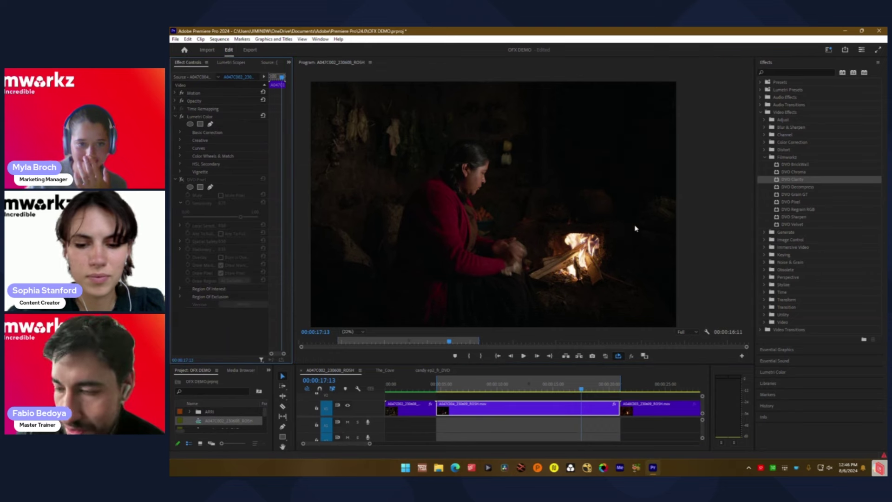
scroll(635, 228, up, 5)
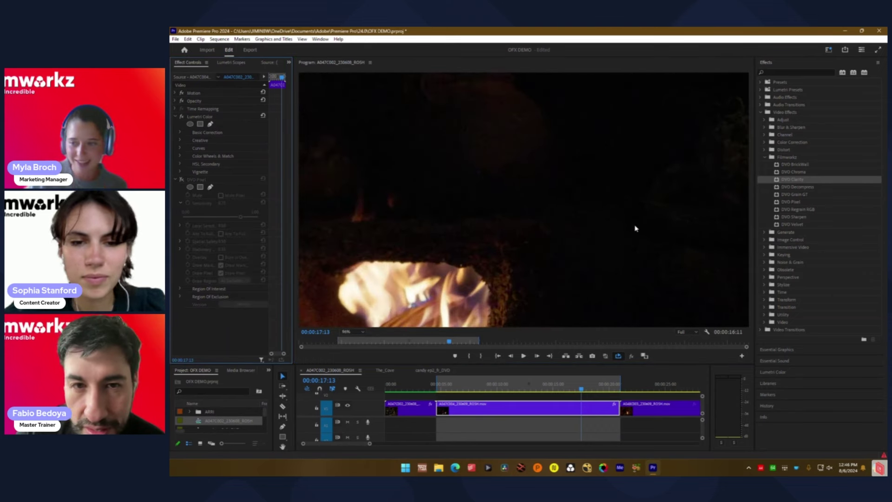
click(479, 178)
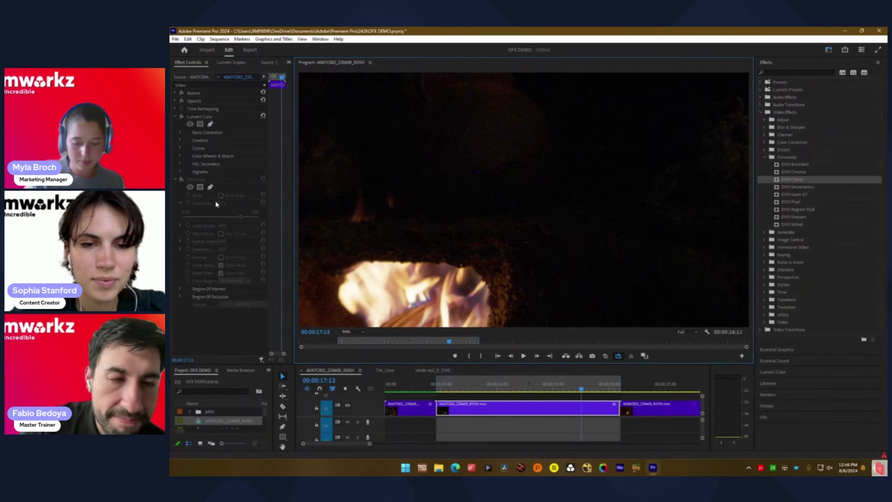
click(180, 296)
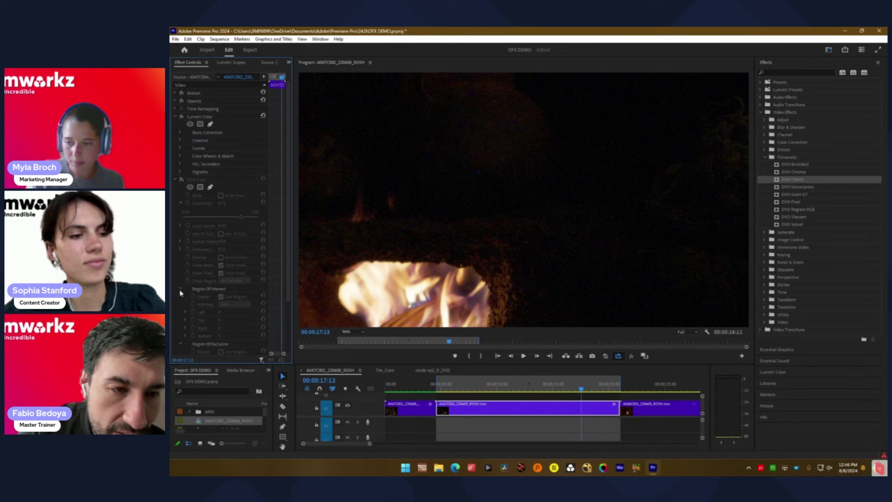
click(180, 296)
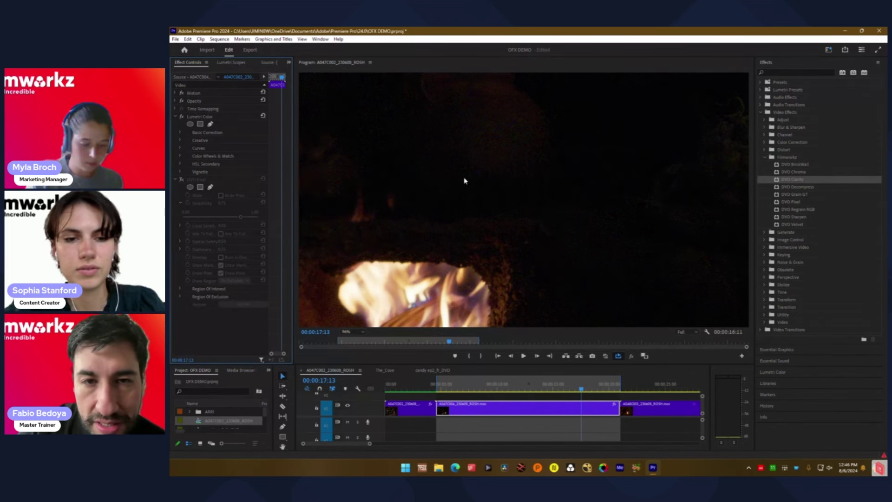
click(522, 193)
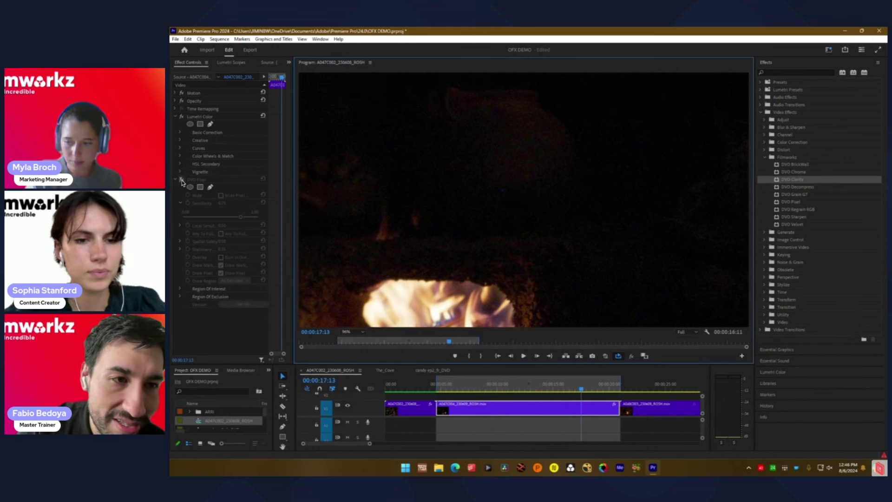
Step: Try adding a rectangular mask to DVO Pixel, and delete the mask
click(200, 194)
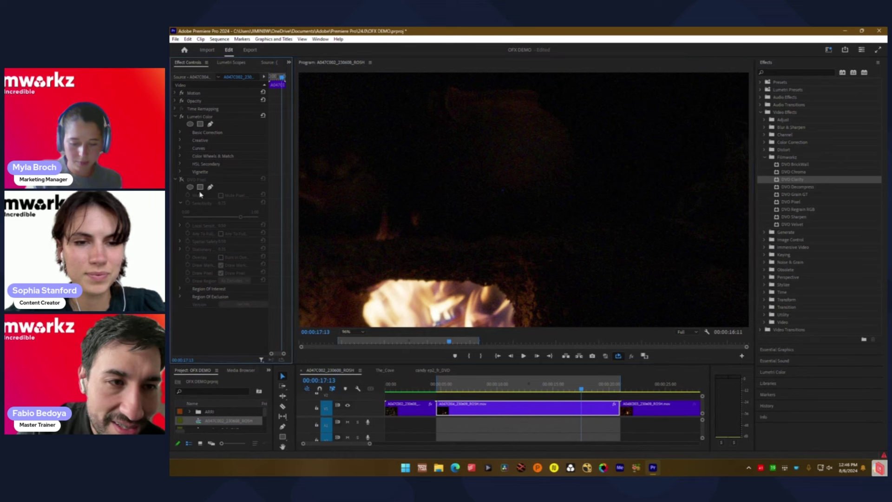
click(200, 188)
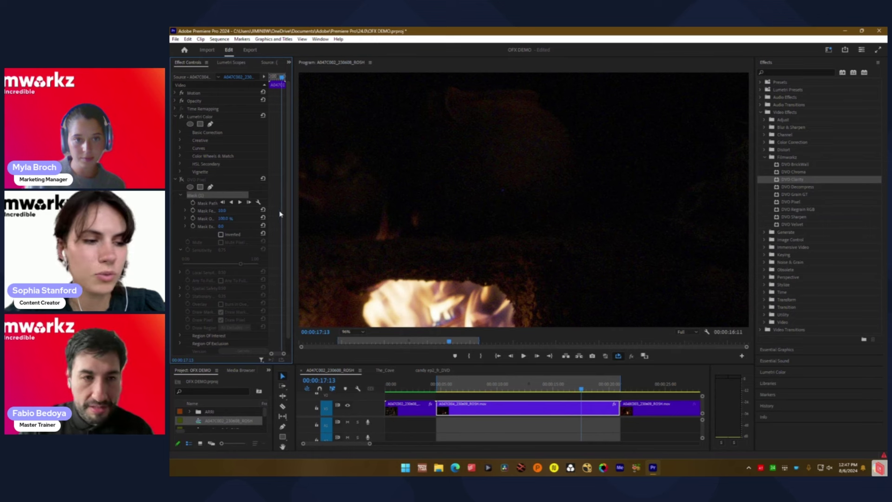
key(Delete)
Step: Turn DVO Pixel back on, return the program view to Fit, and move the playhead to 00:00:19:12
click(182, 180)
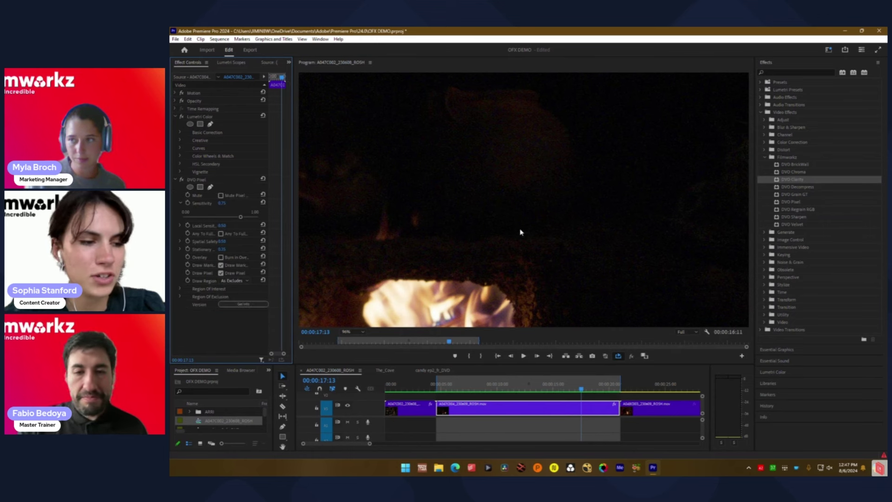
click(353, 331)
click(360, 336)
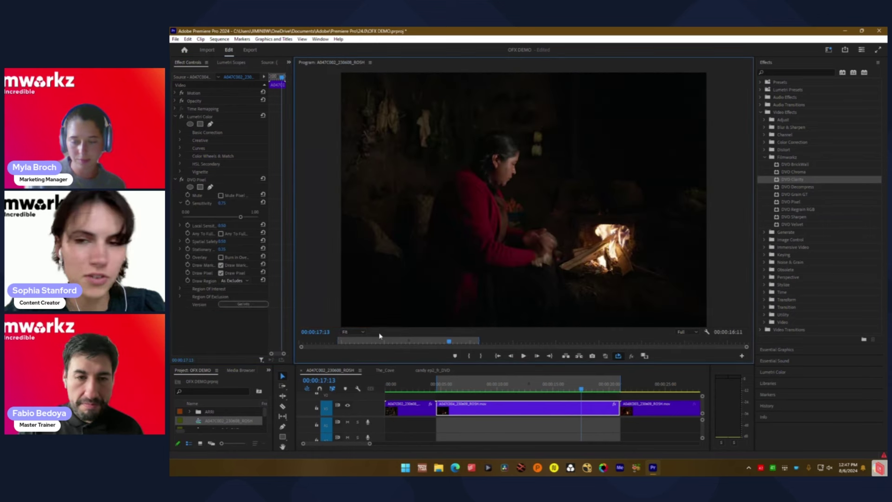
drag(520, 393, 603, 395)
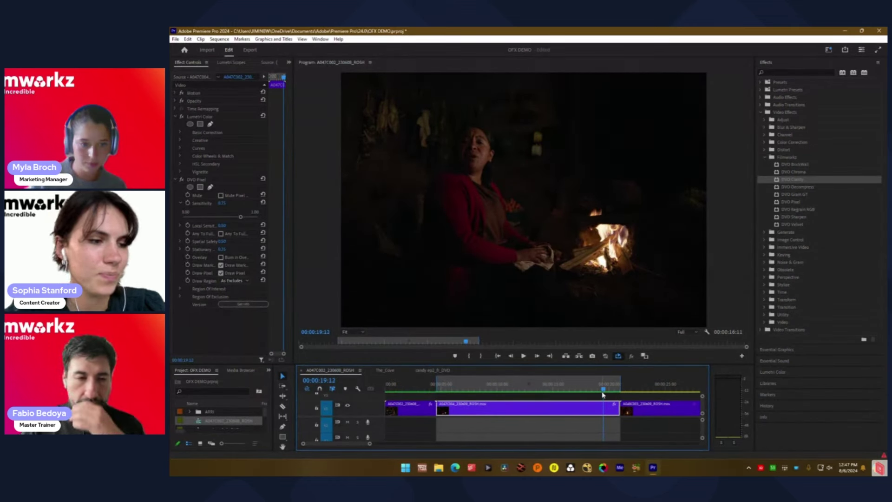